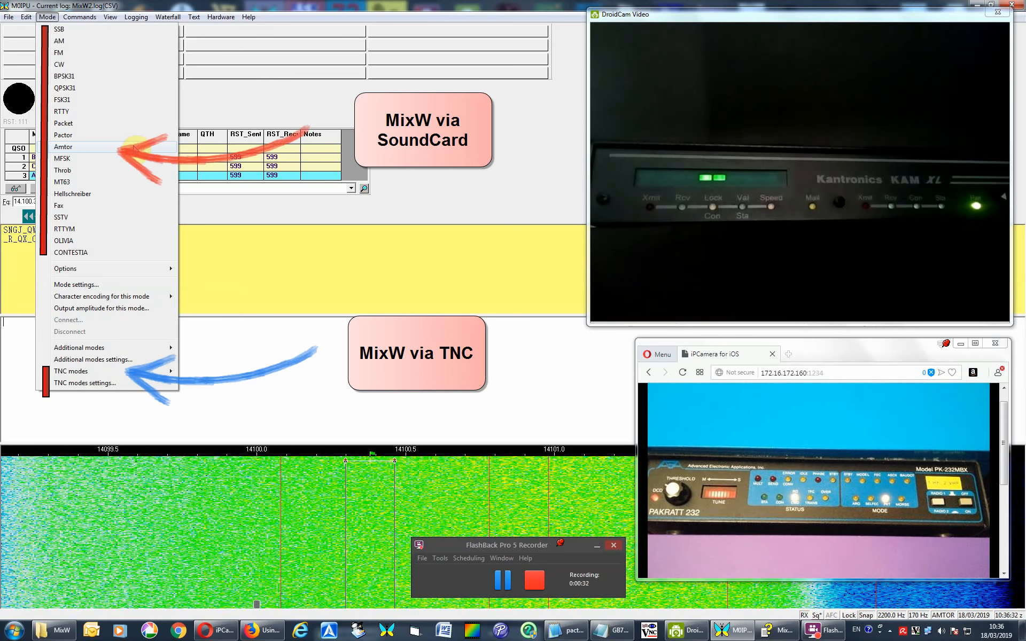
- Select the Amtor mode and examine its settings, including the charset and Inverted options, closing the dialog without saving changes
left_click(134, 148)
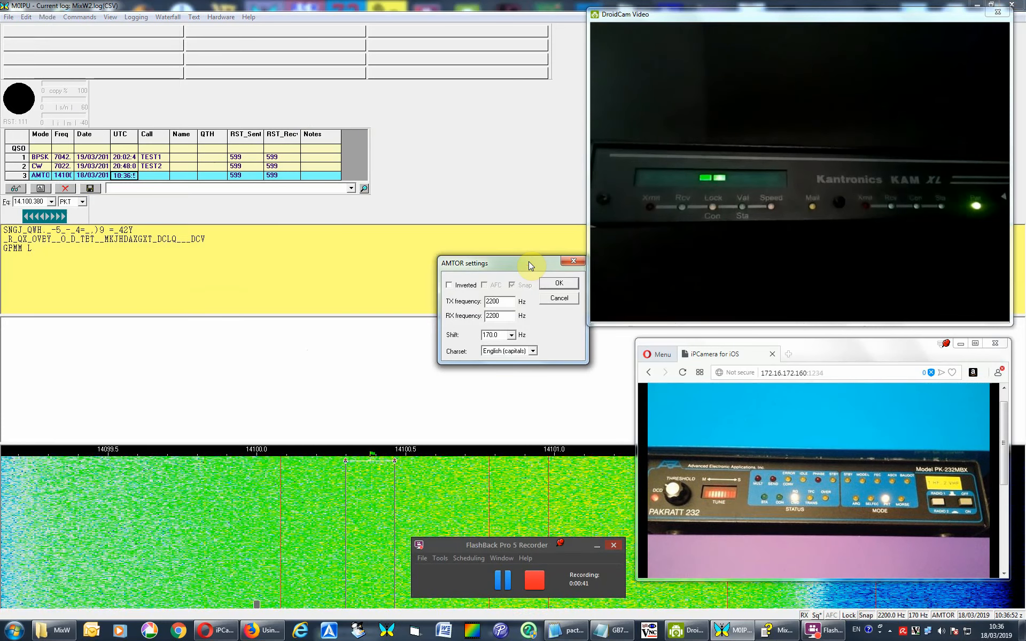
left_click_drag(528, 261, 456, 258)
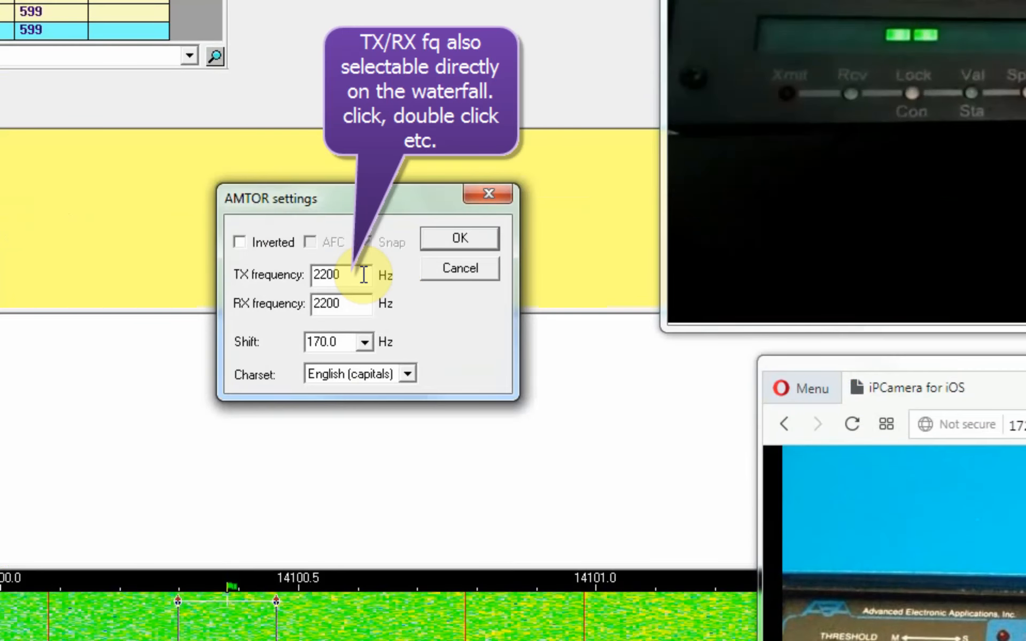
left_click(397, 369)
left_click(396, 369)
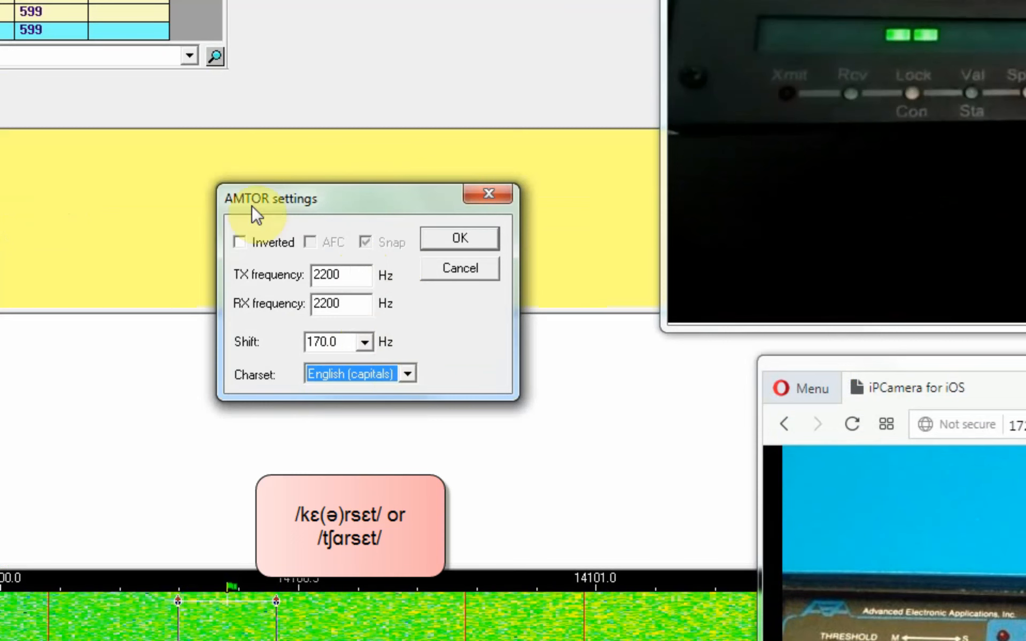
left_click(255, 246)
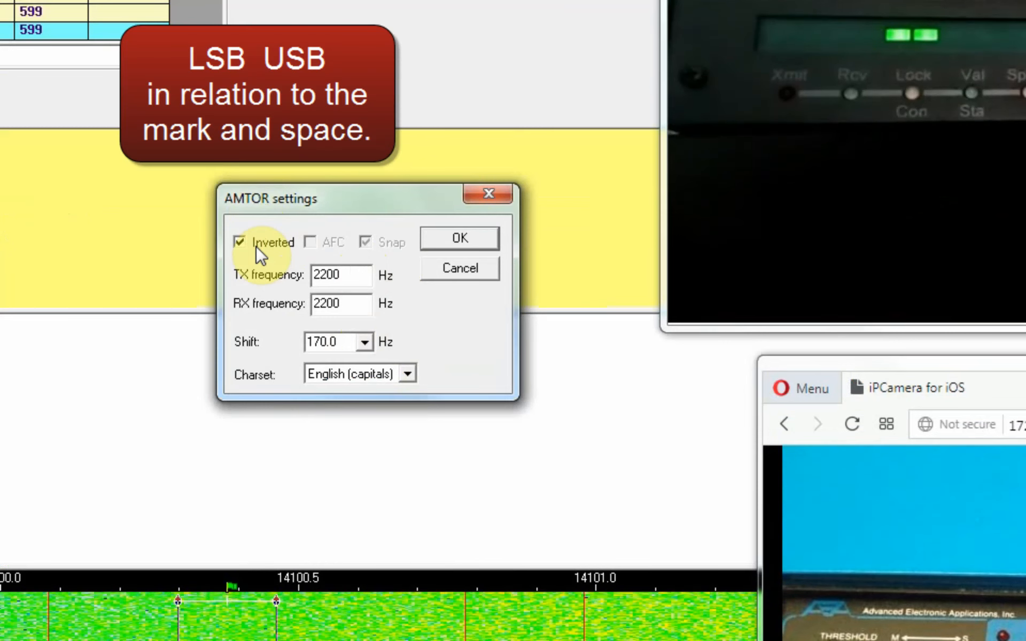
left_click(260, 255)
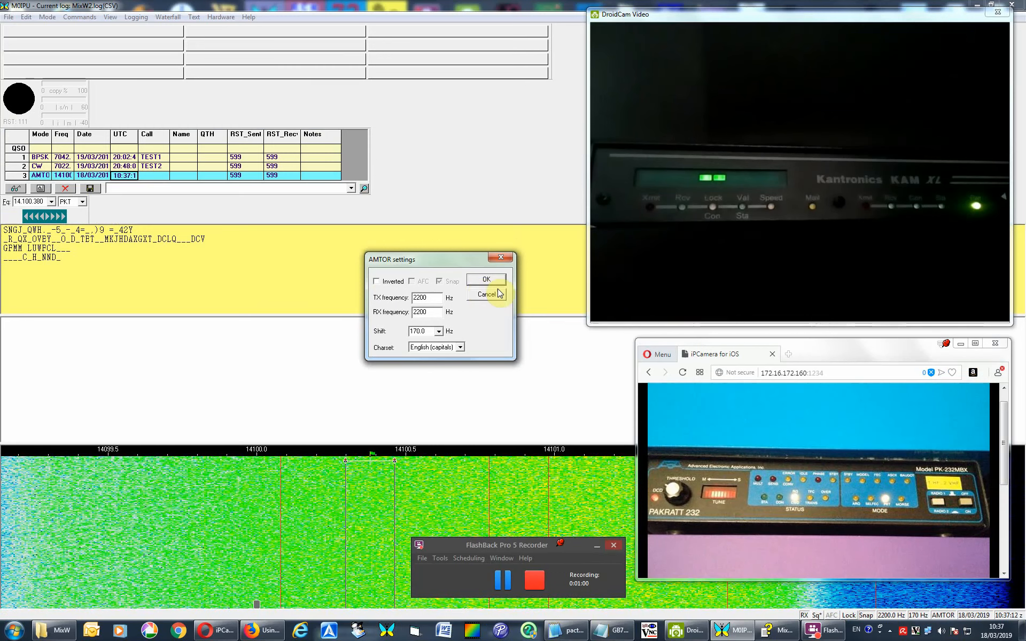
left_click(486, 296)
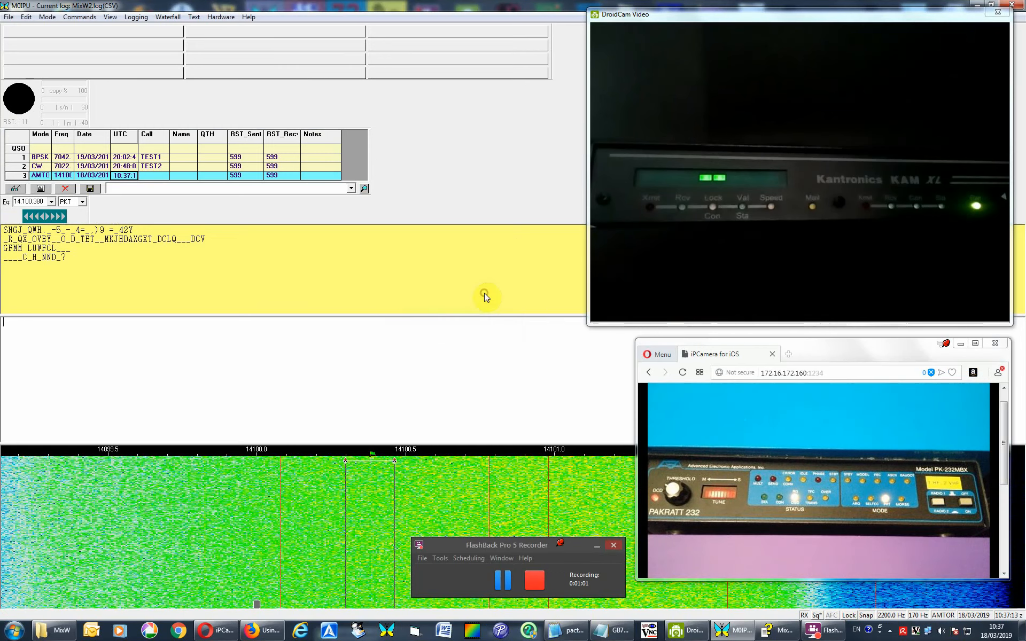
- Switch the soundcard mode to Pactor
left_click(47, 17)
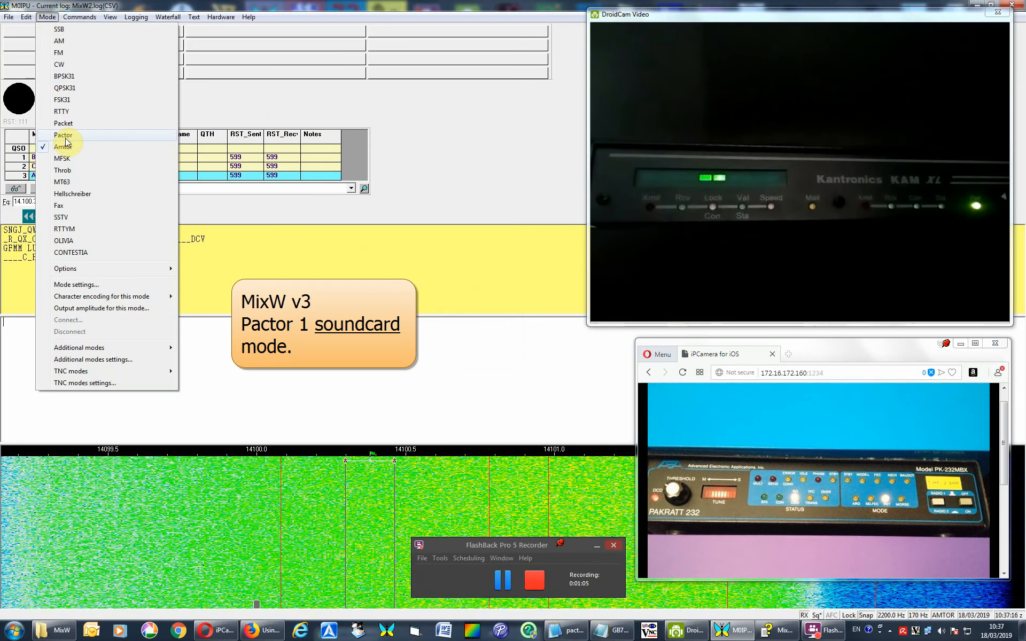
left_click(64, 135)
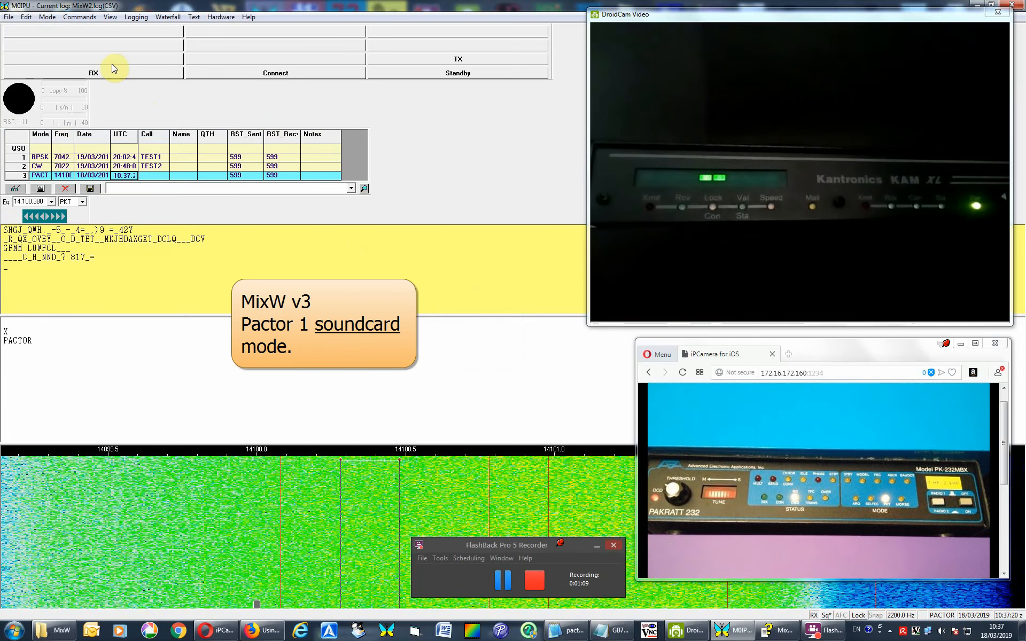
left_click(137, 18)
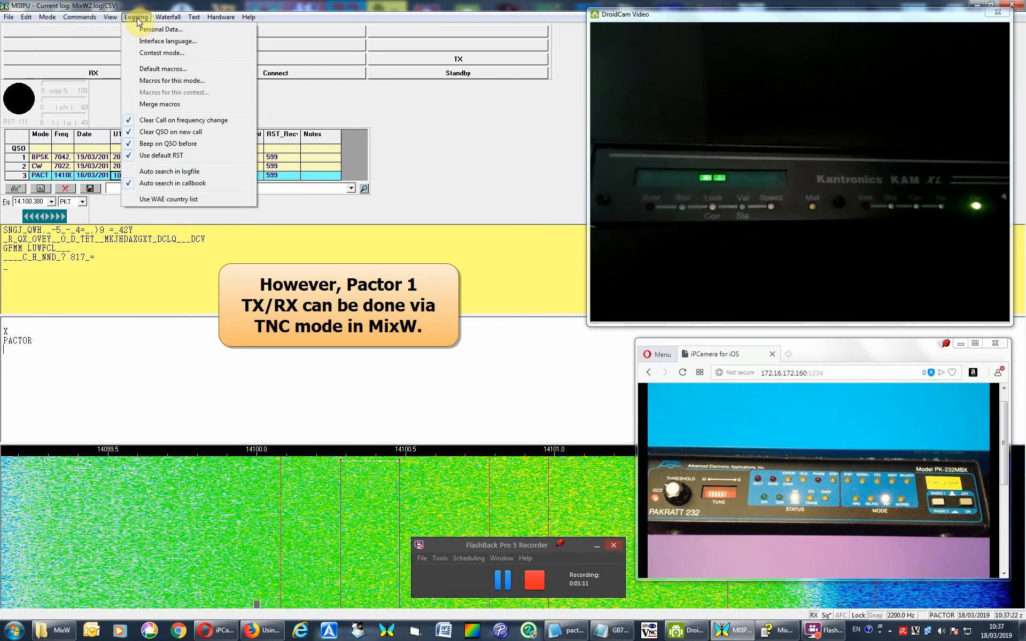
left_click(323, 113)
- Examine the RX frequency option in the Pactor mode settings and close the dialog without changes
left_click(47, 18)
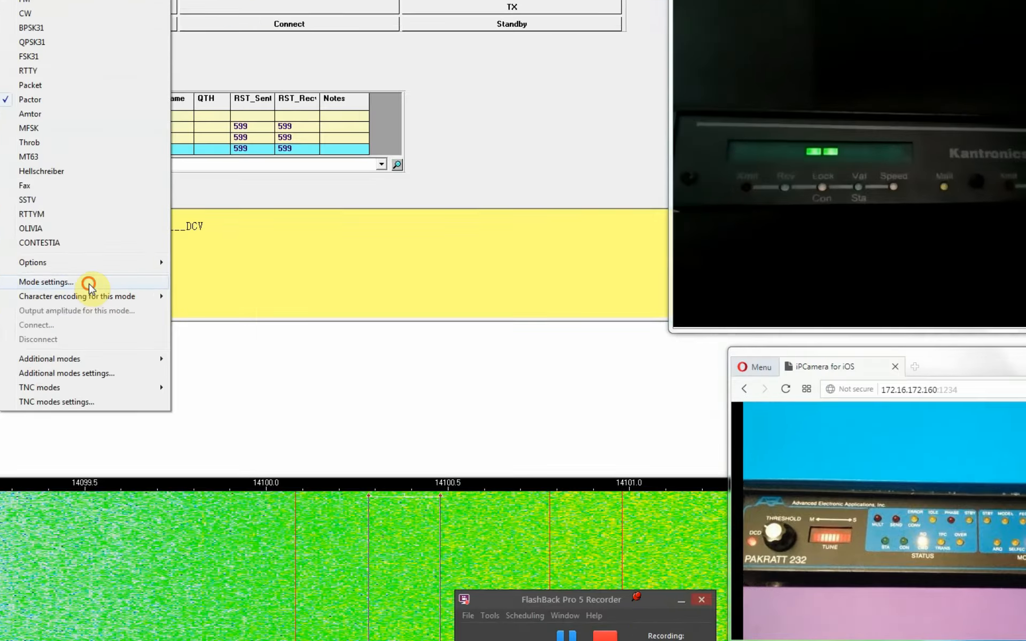
left_click(111, 285)
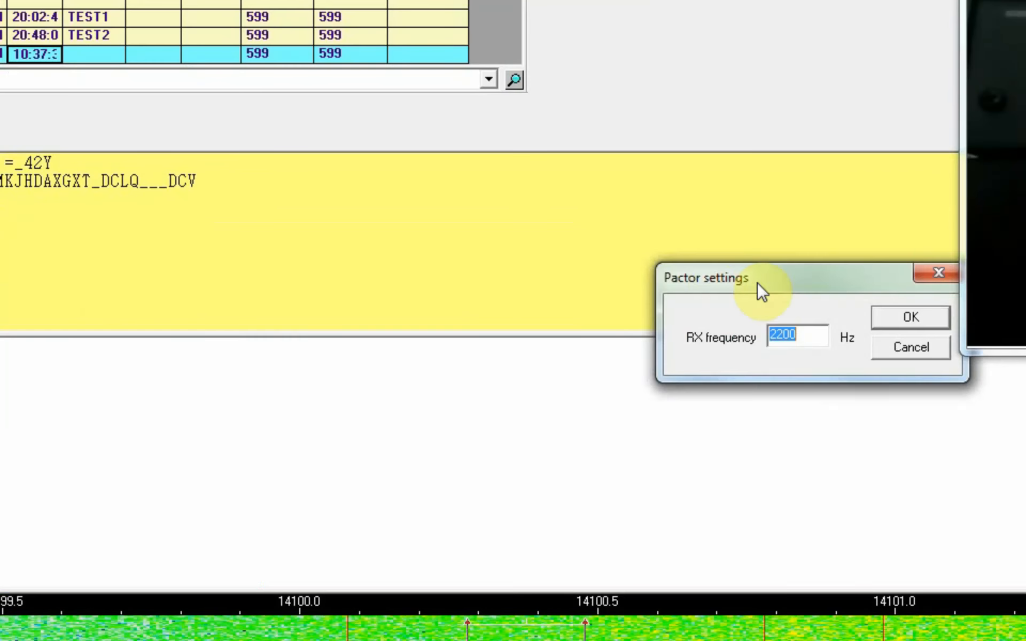
left_click_drag(757, 283, 312, 286)
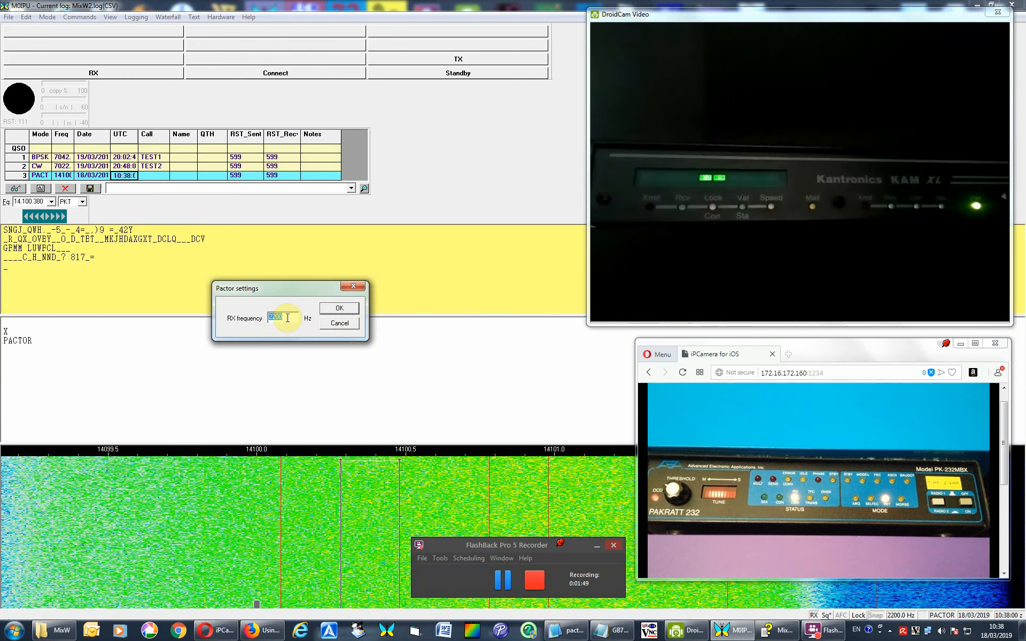
left_click(341, 323)
- Tune the Pactor receive position directly on the waterfall to 14.100.562
left_click(293, 465)
left_click(422, 468)
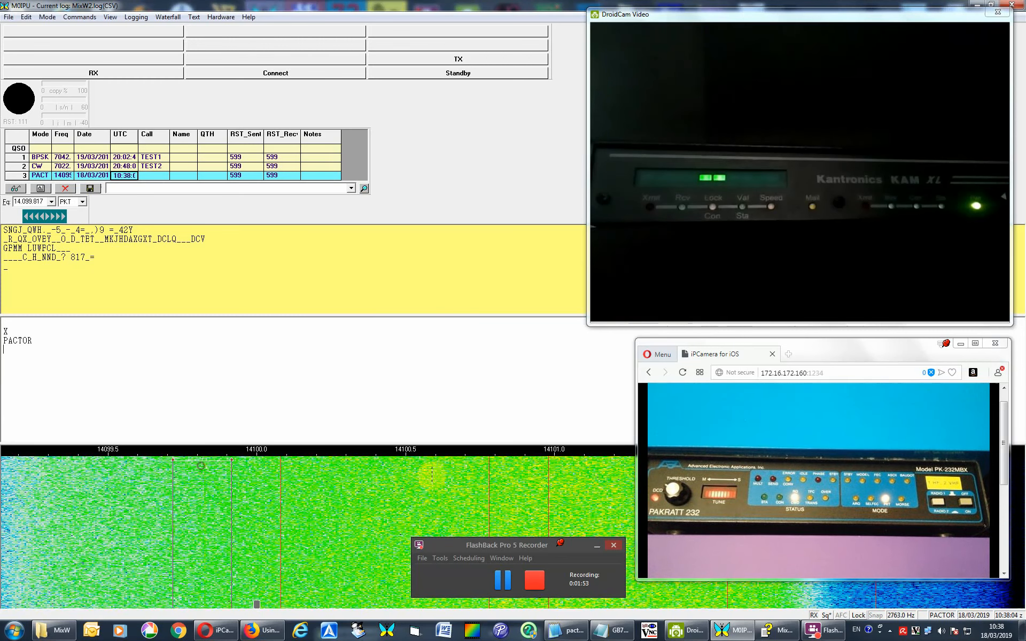
left_click(497, 579)
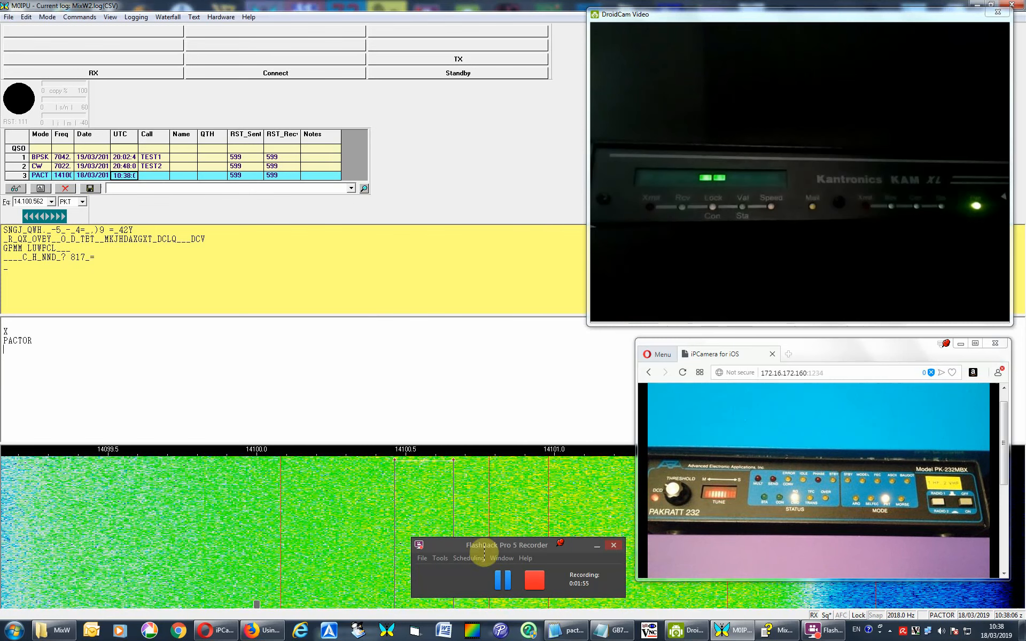
left_click(497, 579)
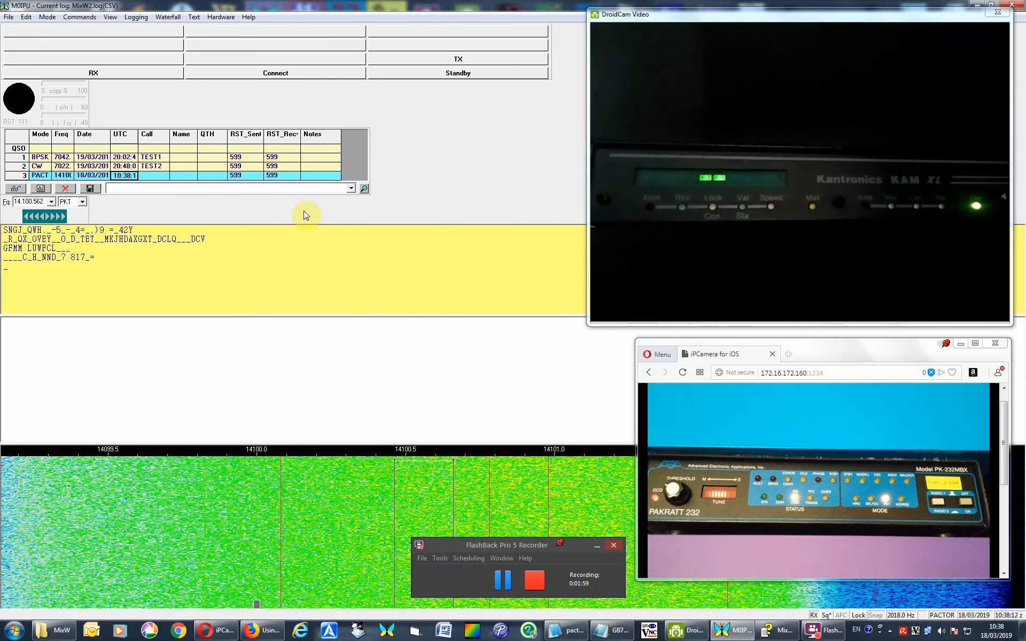
- Clear all text from the yellow receive pane
right_click(259, 282)
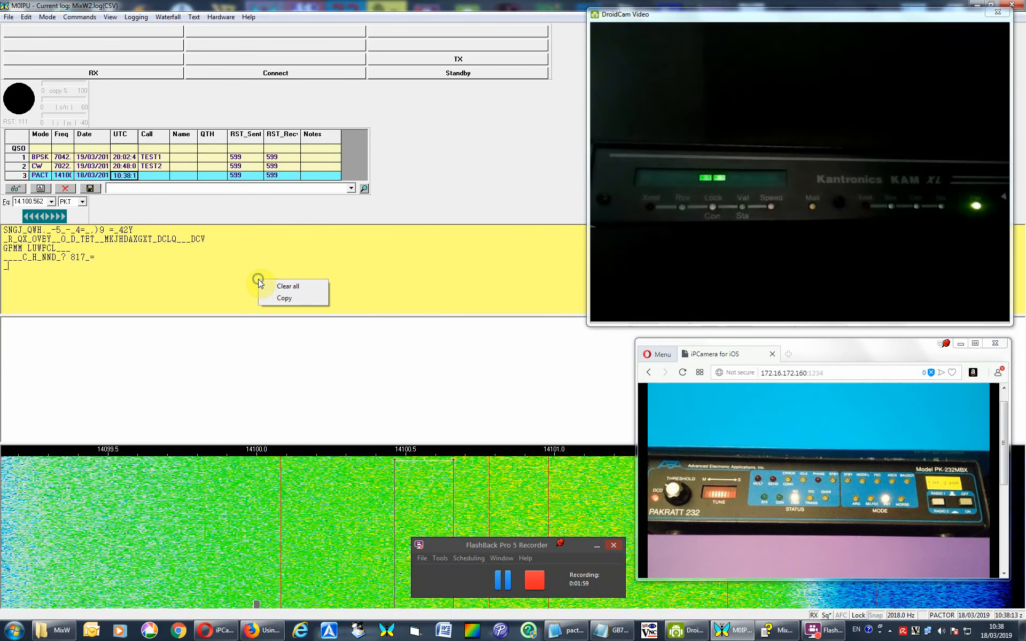
left_click(288, 286)
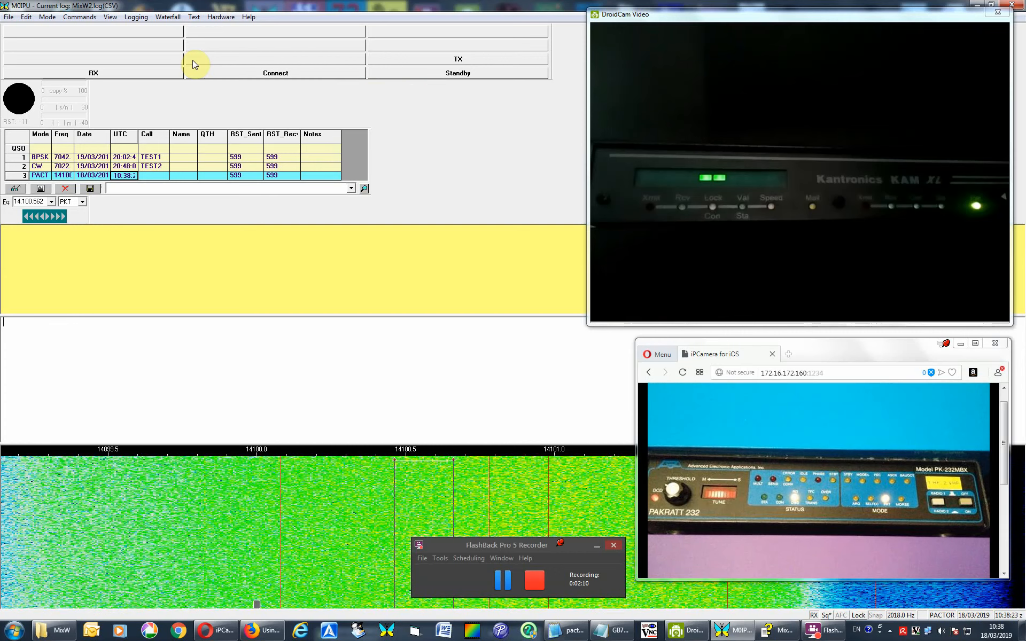
left_click(143, 17)
left_click(143, 18)
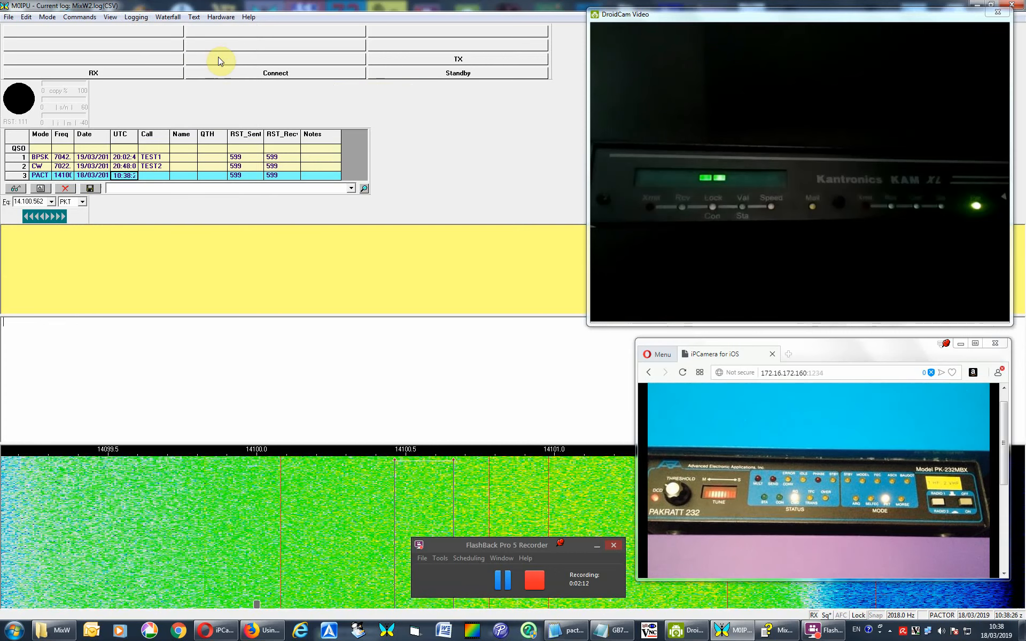
- Remove the macro file assigned to the Pactor mode by emptying its macros filename and confirming
left_click(56, 18)
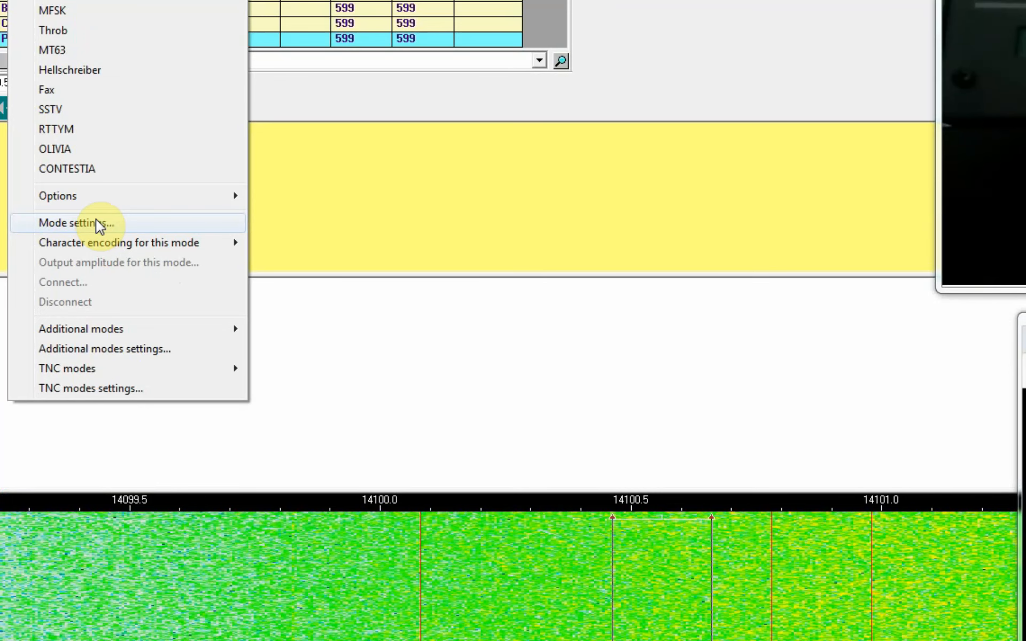
left_click(98, 223)
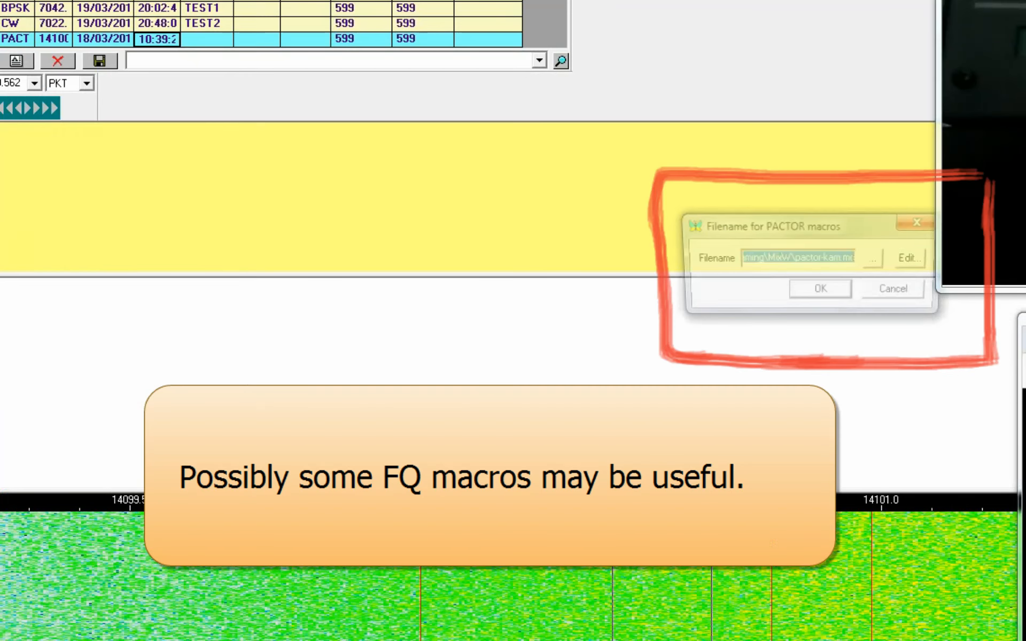
key("BackSpace")
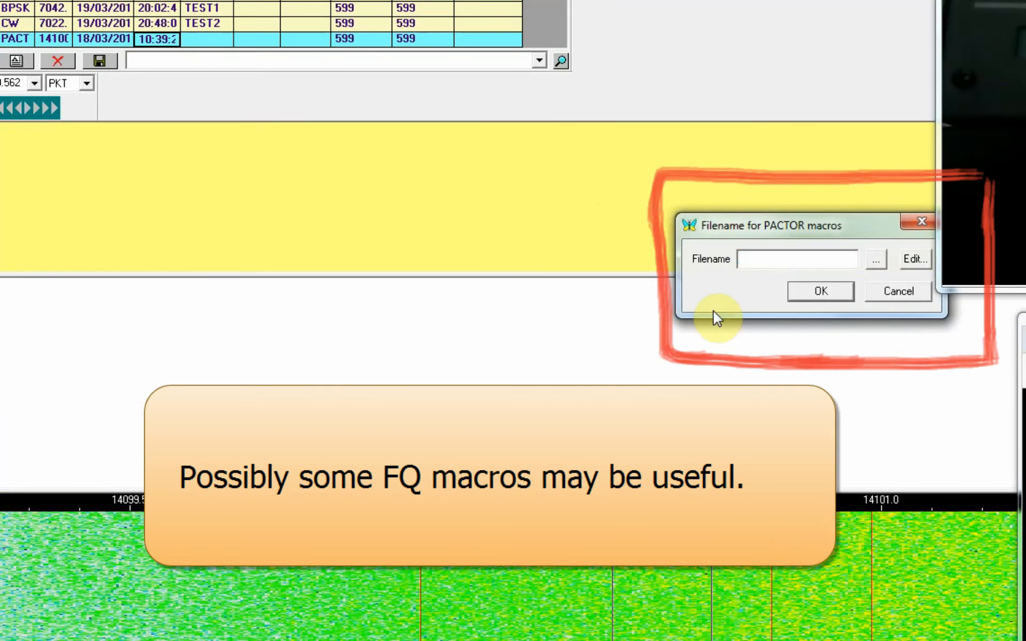
left_click(841, 291)
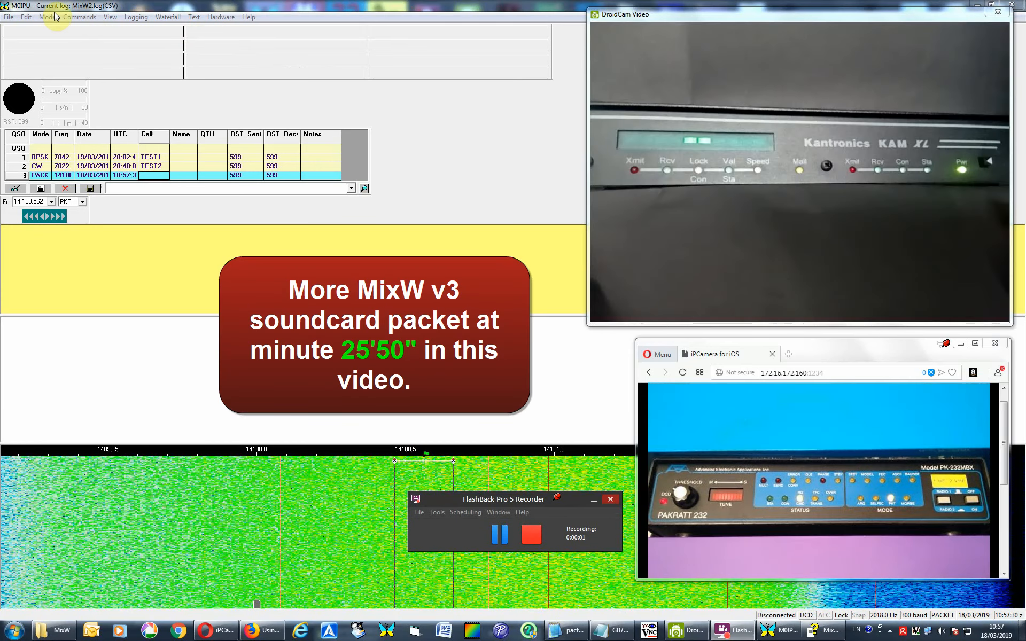
- Open the packet connection dialog and try the SSID suffix -5 on the MyCall entry, removing it again
left_click(48, 17)
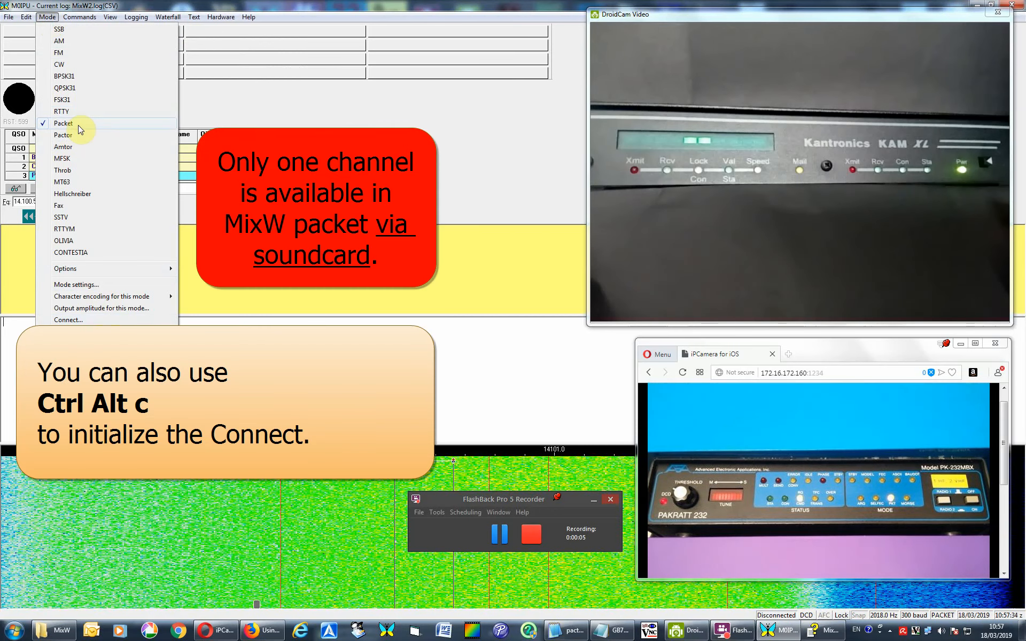
left_click(96, 322)
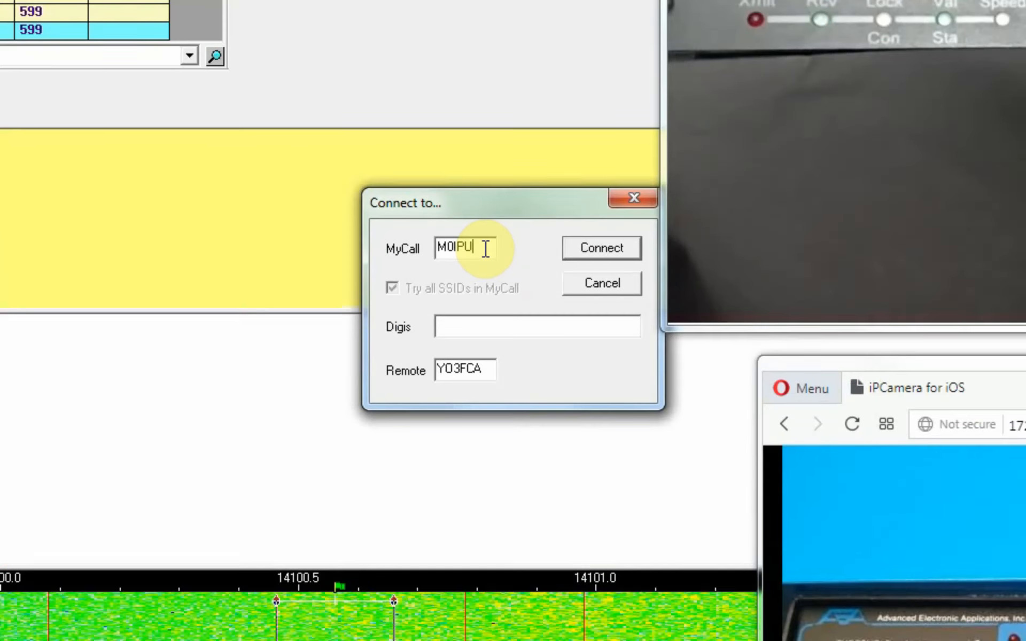
type("-5")
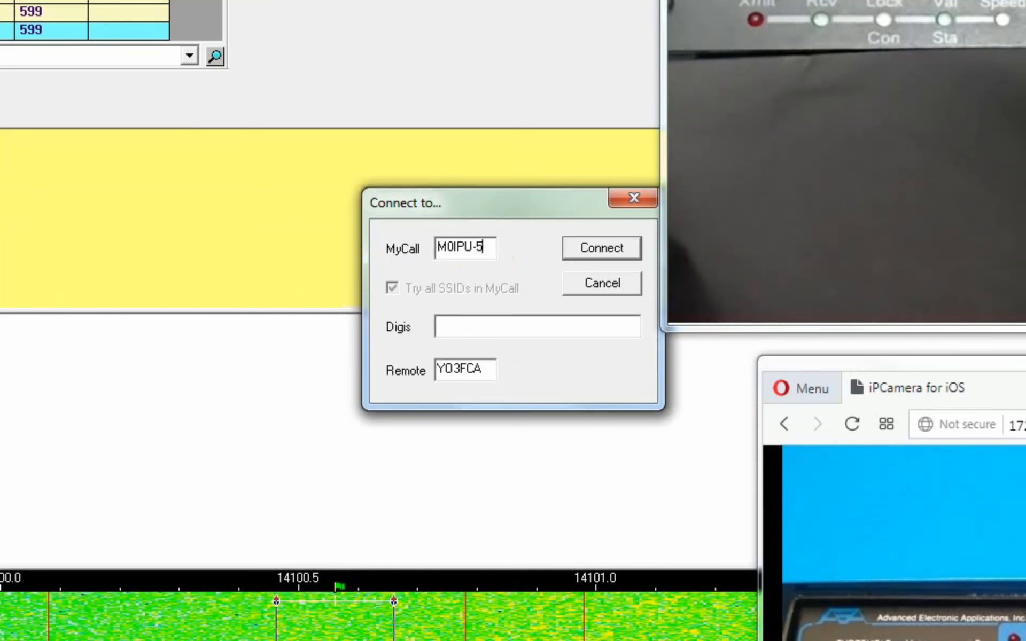
key("BackSpace")
key("BackSpace")
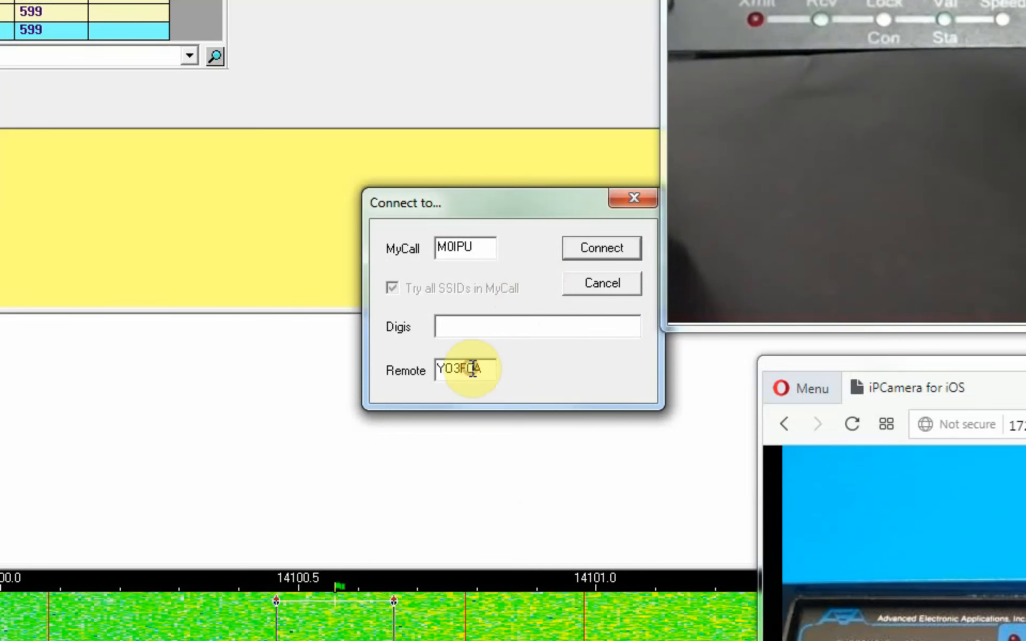
- Start a 300 baud packet connection to the remote station already entered in the connection dialog
left_click_drag(488, 373, 303, 367)
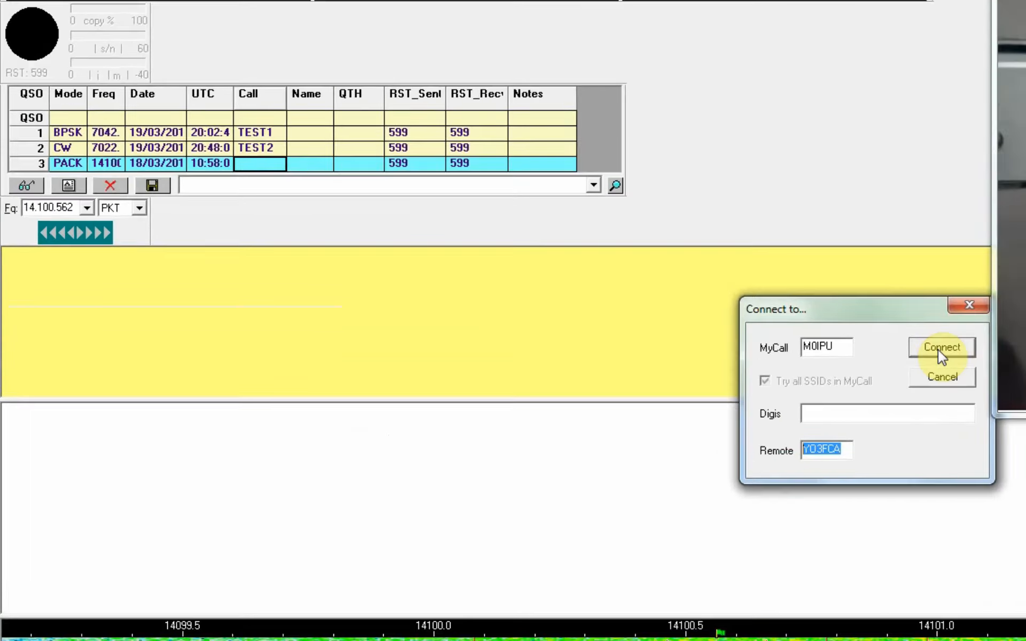
left_click(680, 305)
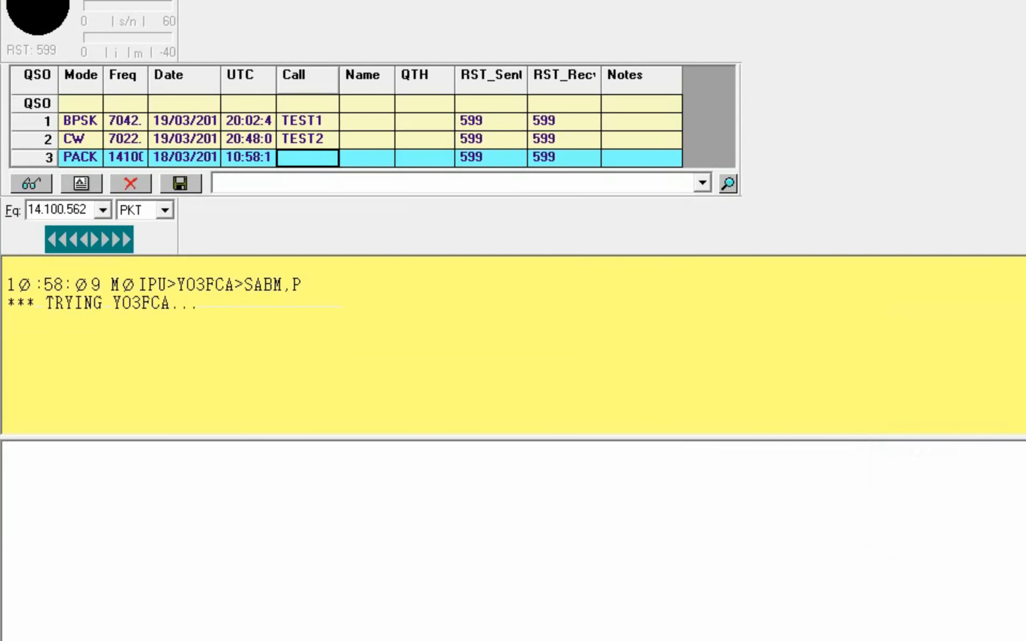
mouse_move(201, 290)
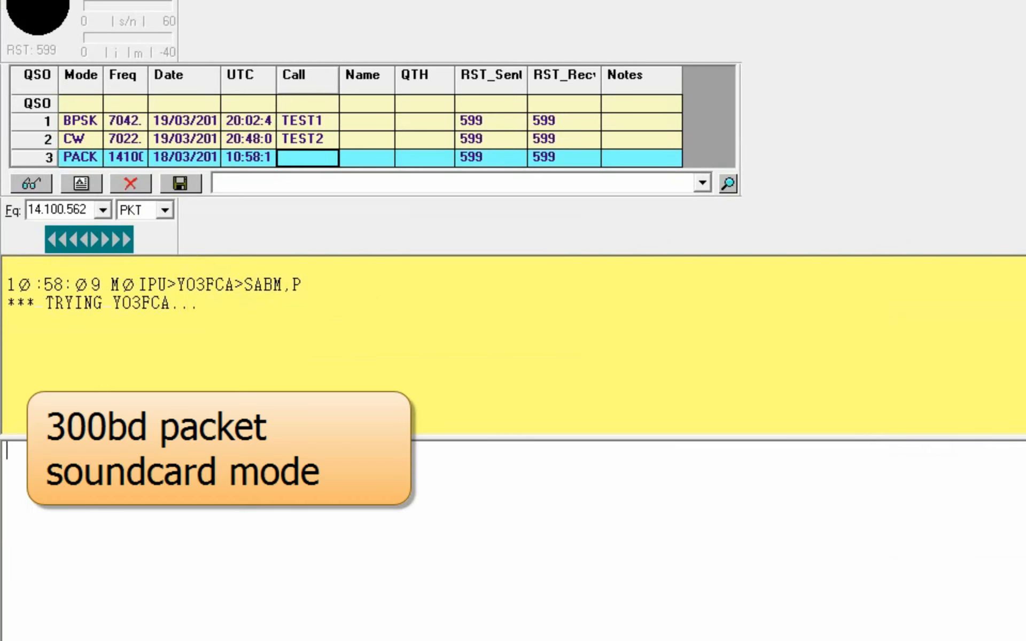
- Disconnect the packet connection attempt and clear all text from the receive pane
left_click(86, 1)
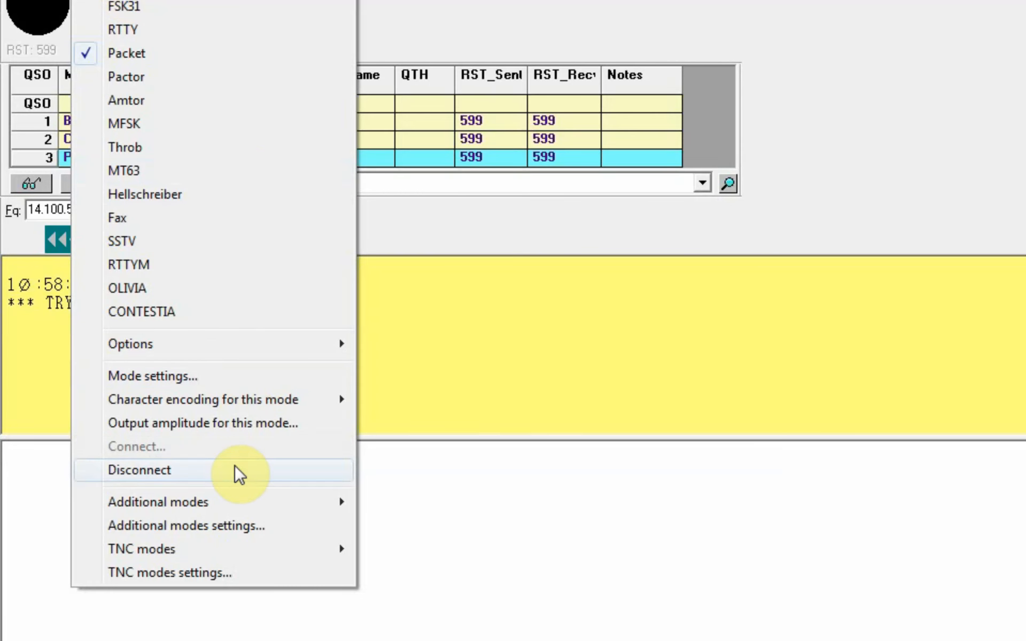
left_click(240, 475)
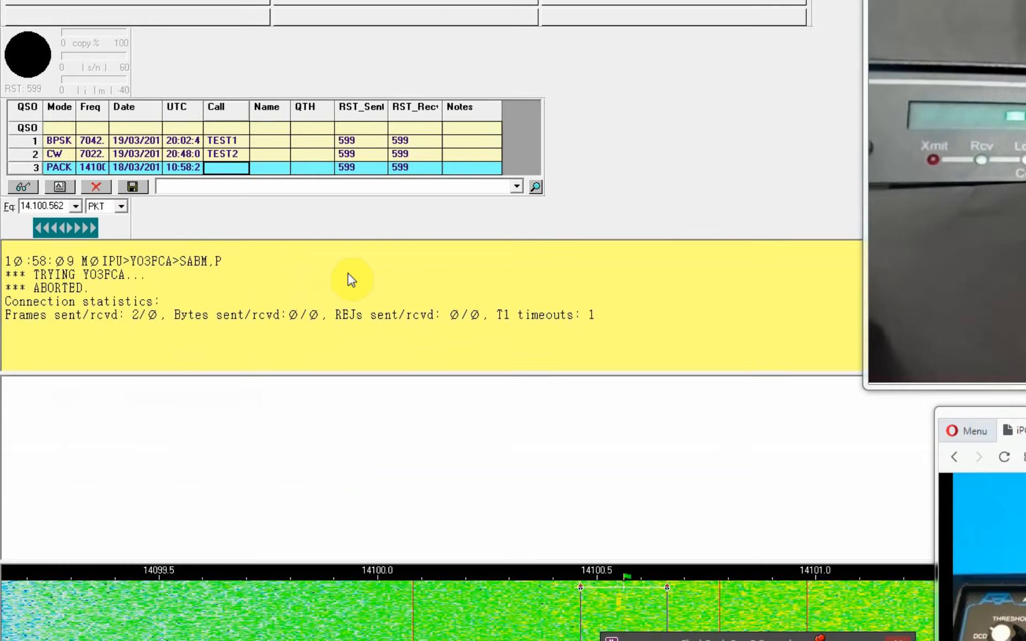
right_click(474, 308)
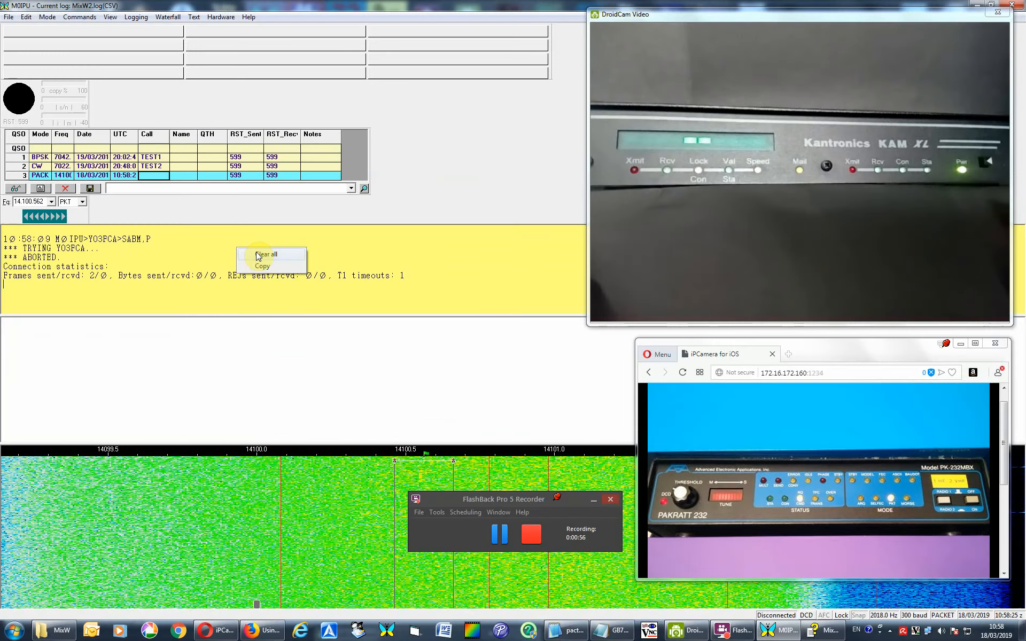
left_click(259, 255)
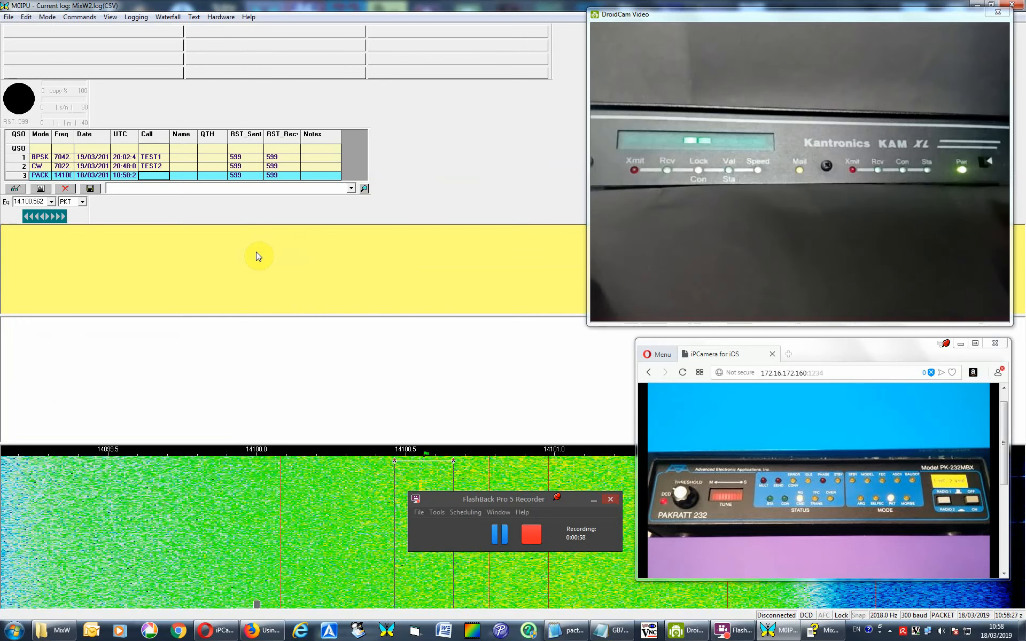
- Try pasting the <SCRIPT:filename> command copied from the MixW help into the text of the F1 macro, and discard it
right_click(112, 33)
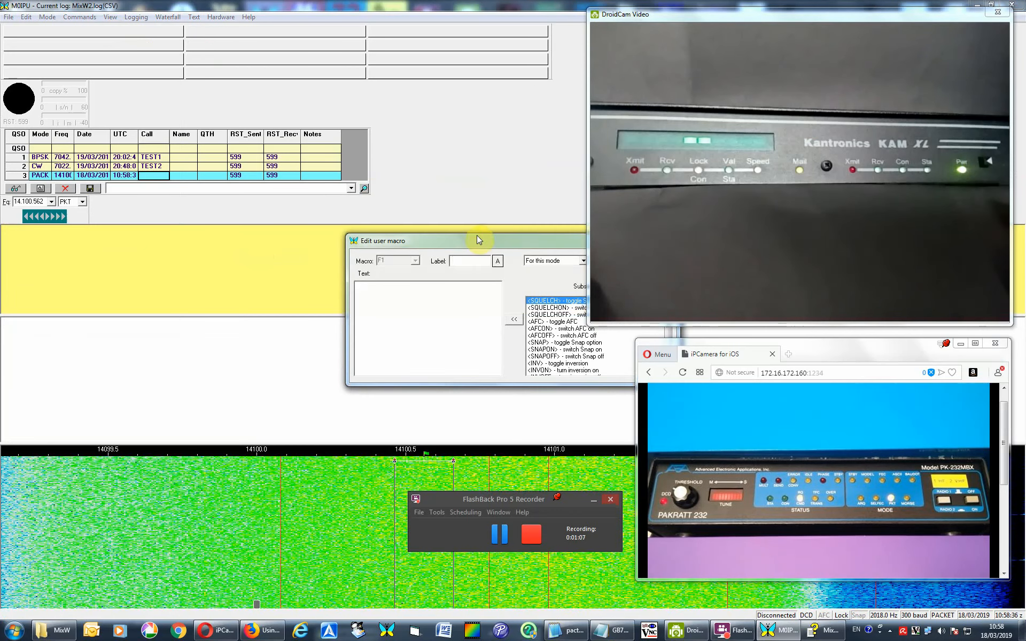
left_click_drag(484, 241, 265, 235)
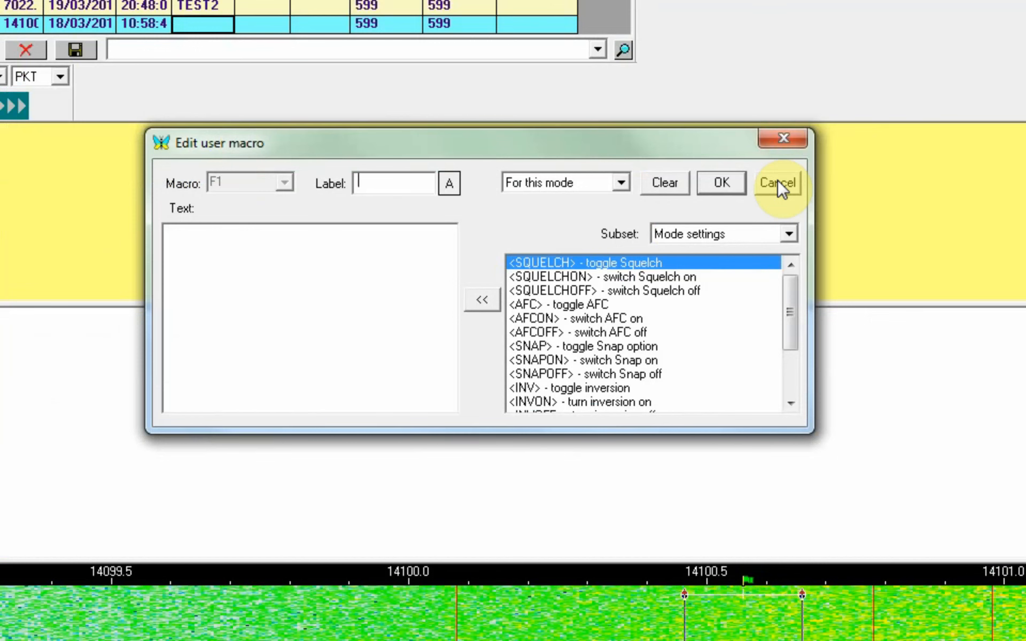
left_click(354, 238)
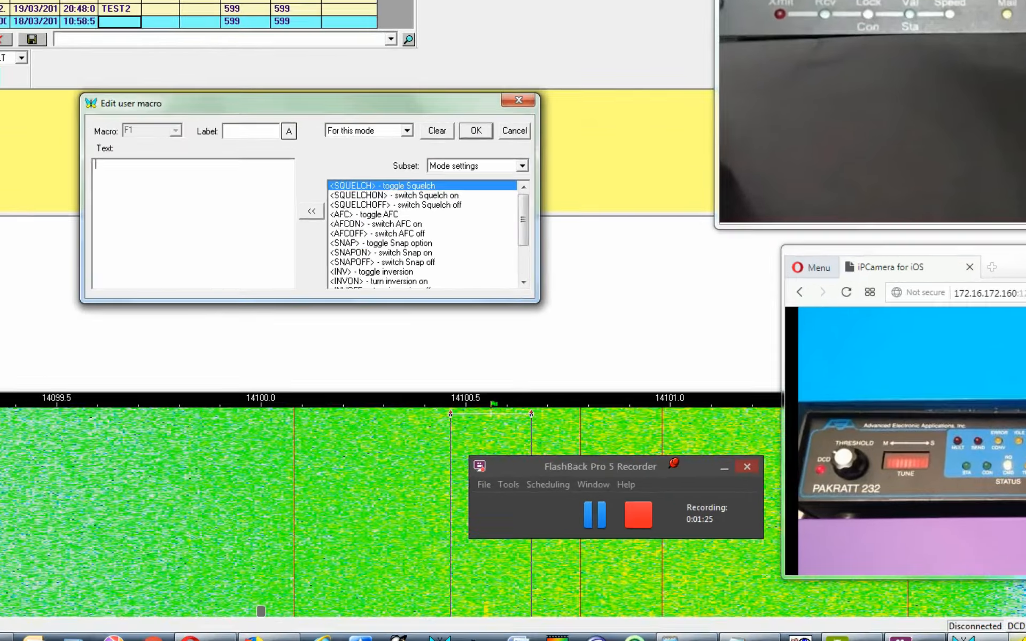
left_click(823, 631)
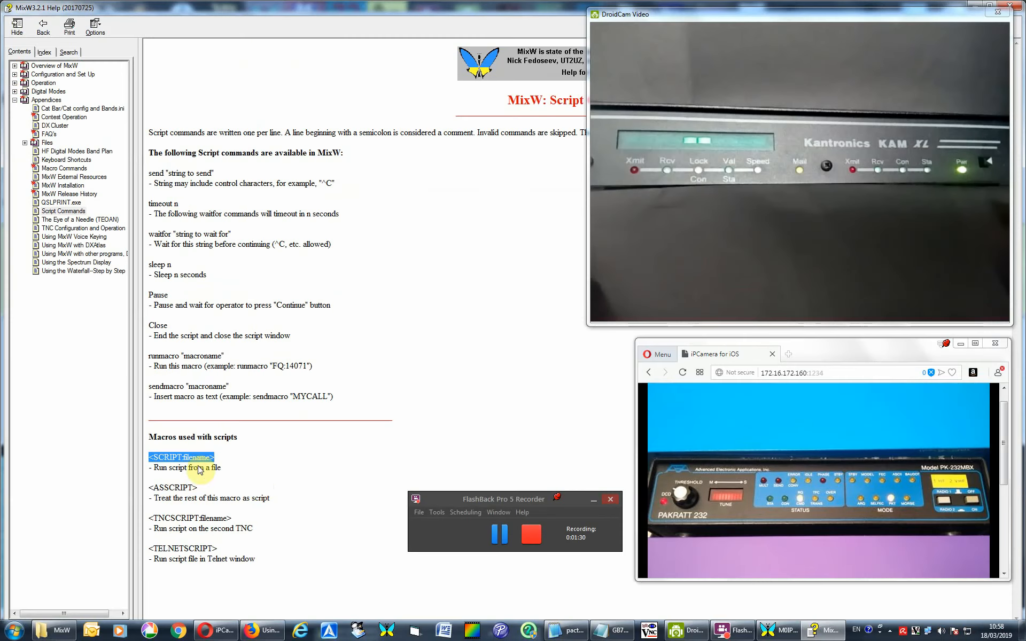
left_click(781, 631)
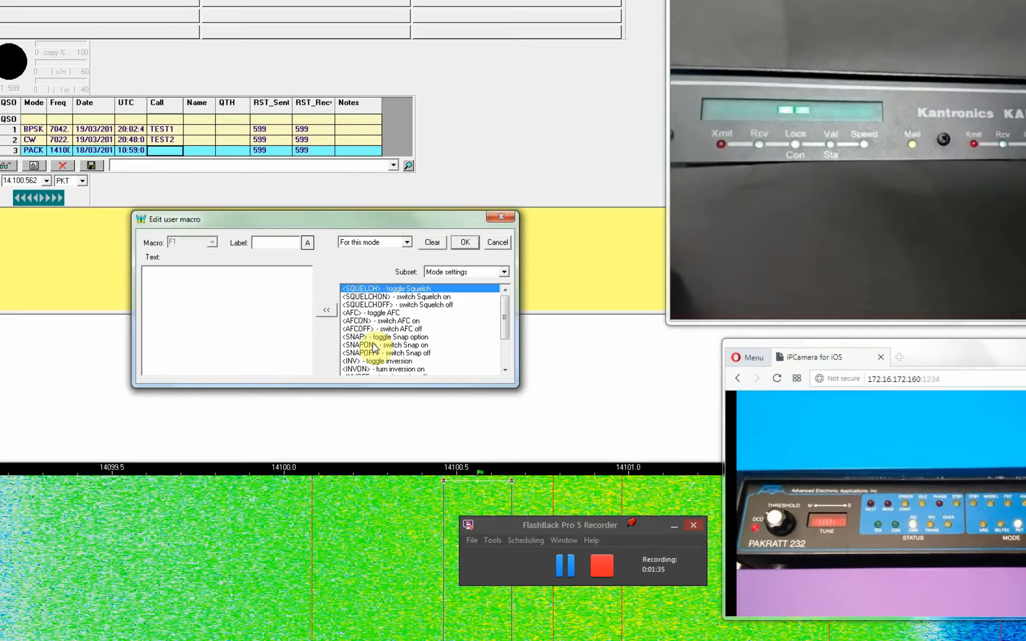
right_click(281, 322)
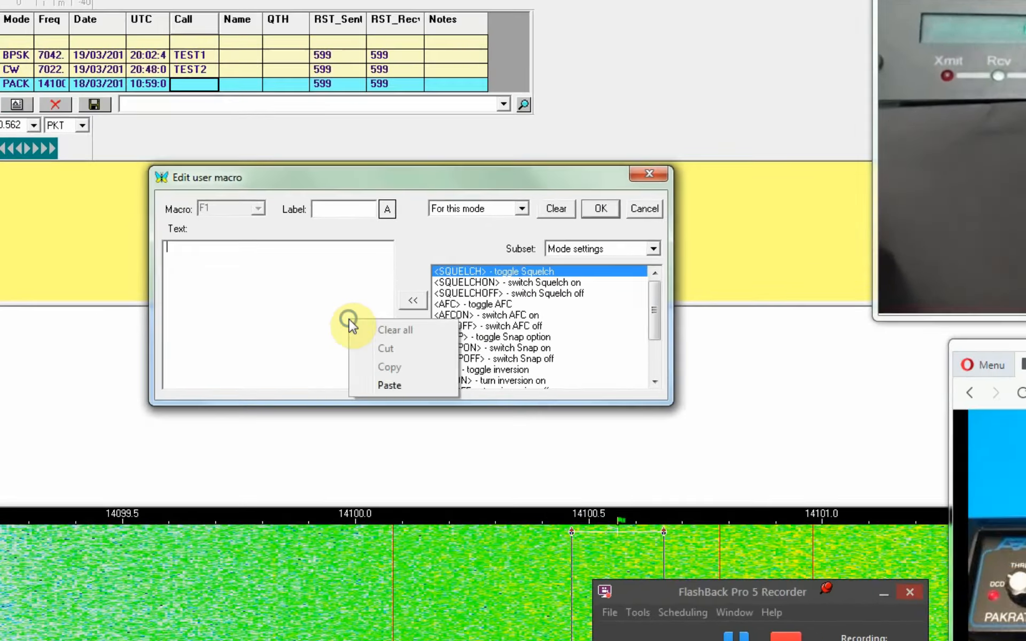
left_click(476, 398)
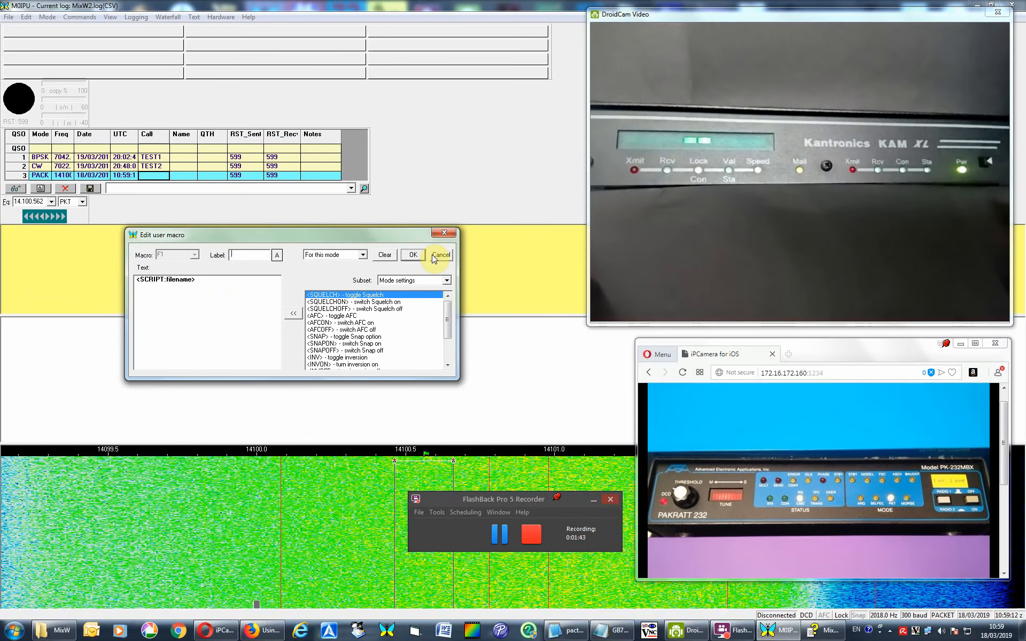
left_click(435, 257)
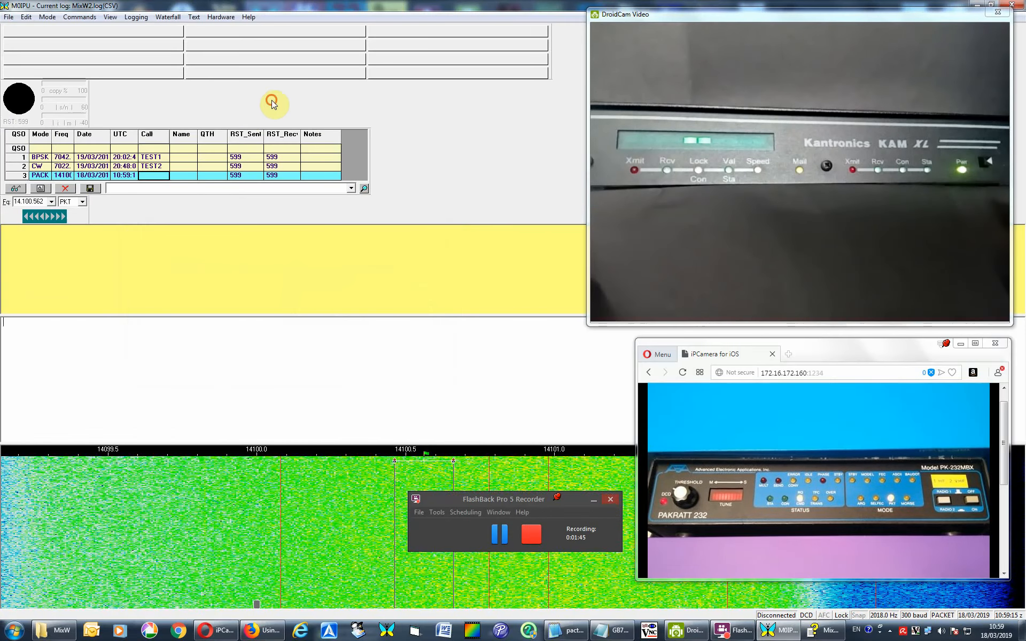
- Open the packet mode's AX.25 settings and examine the incoming calls, digipeater calls and TCP/IP call
left_click(47, 16)
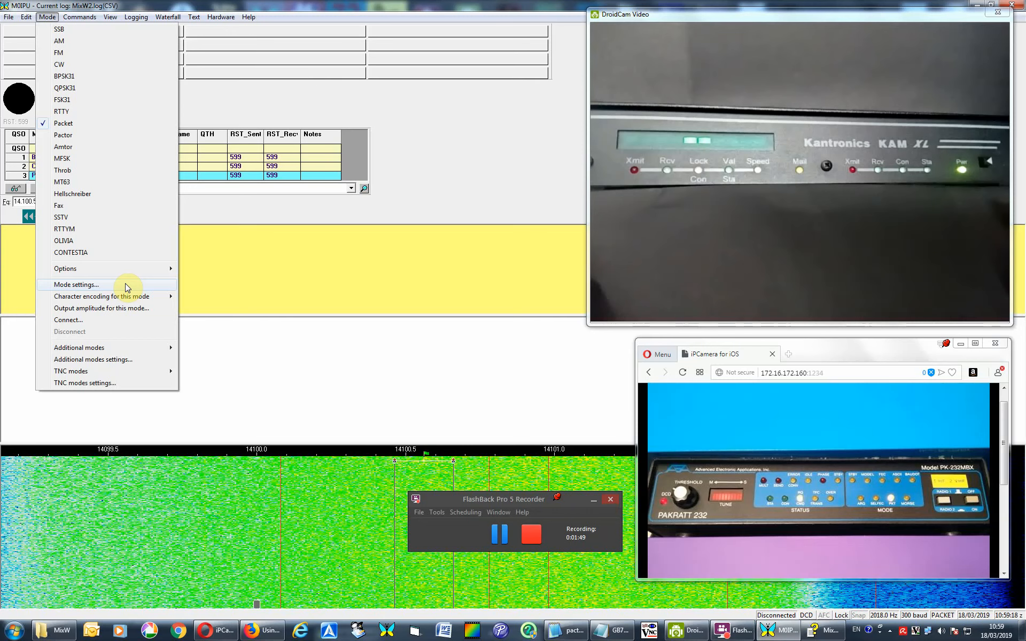
left_click(127, 287)
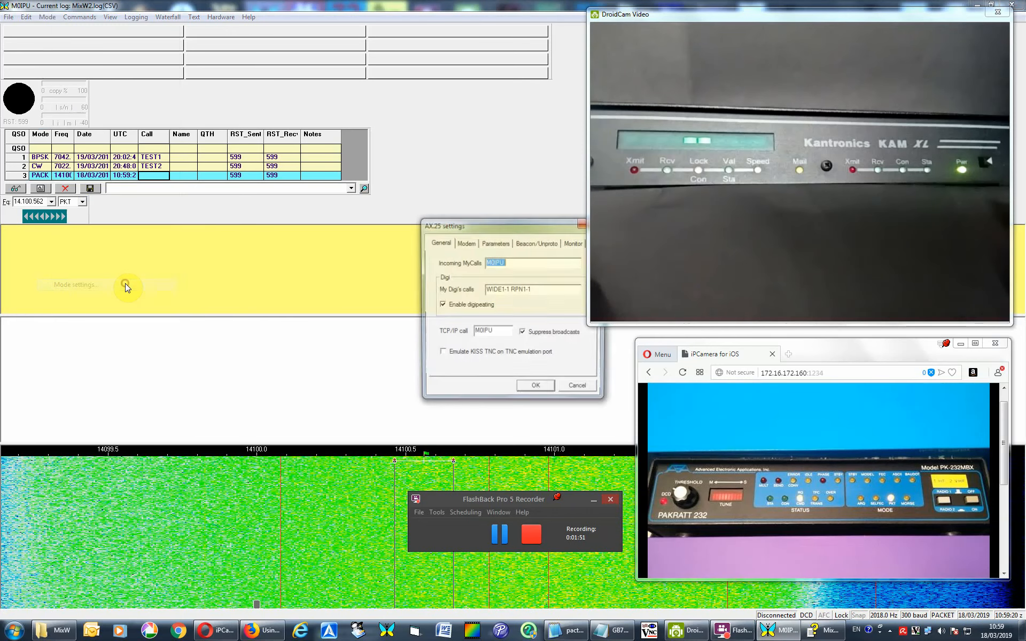
left_click_drag(495, 226, 338, 233)
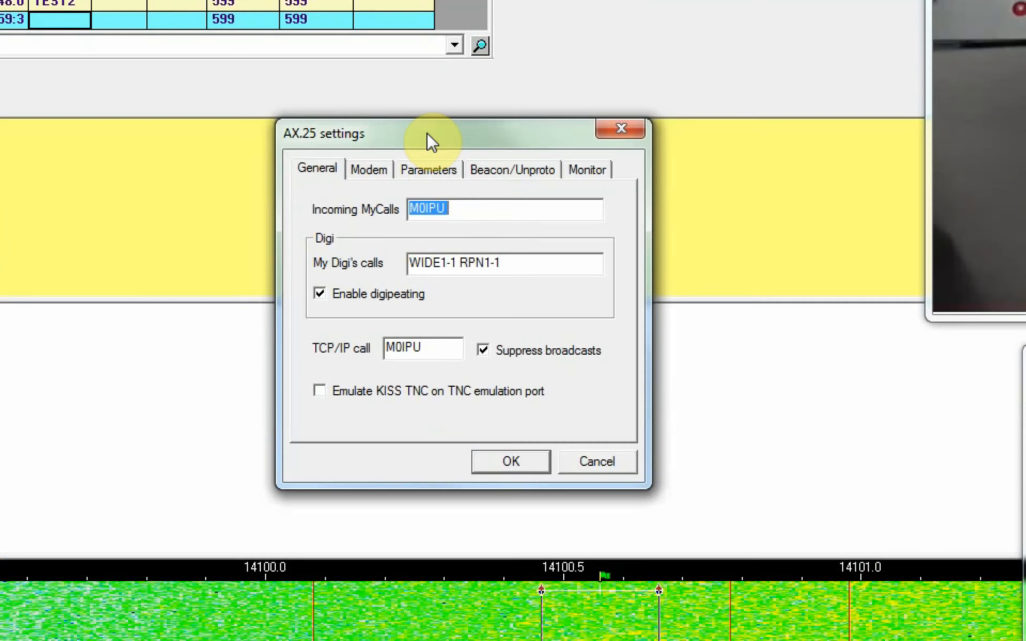
left_click(463, 211)
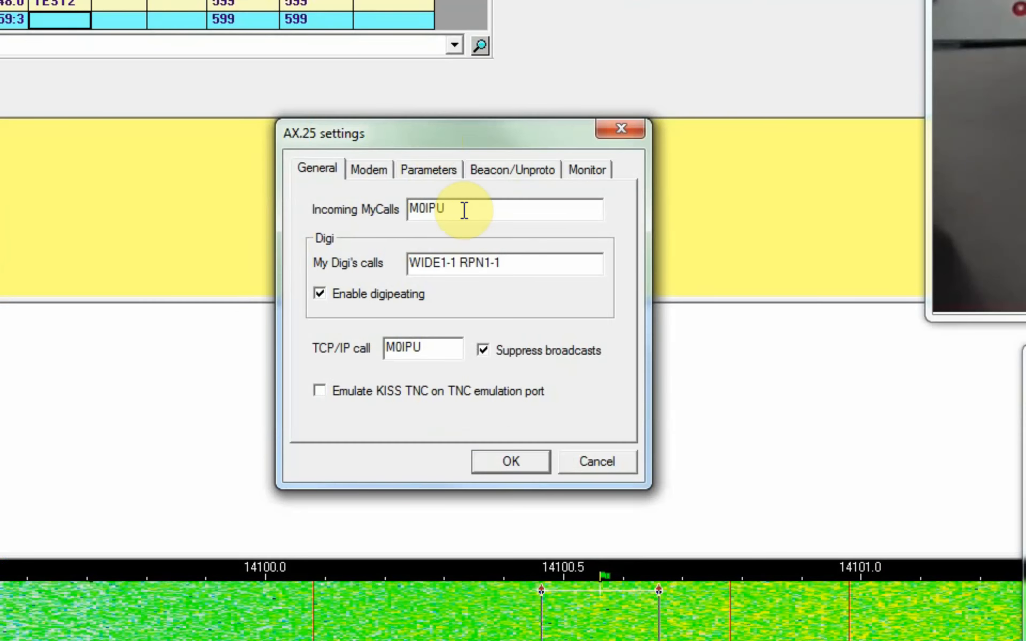
left_click(508, 262)
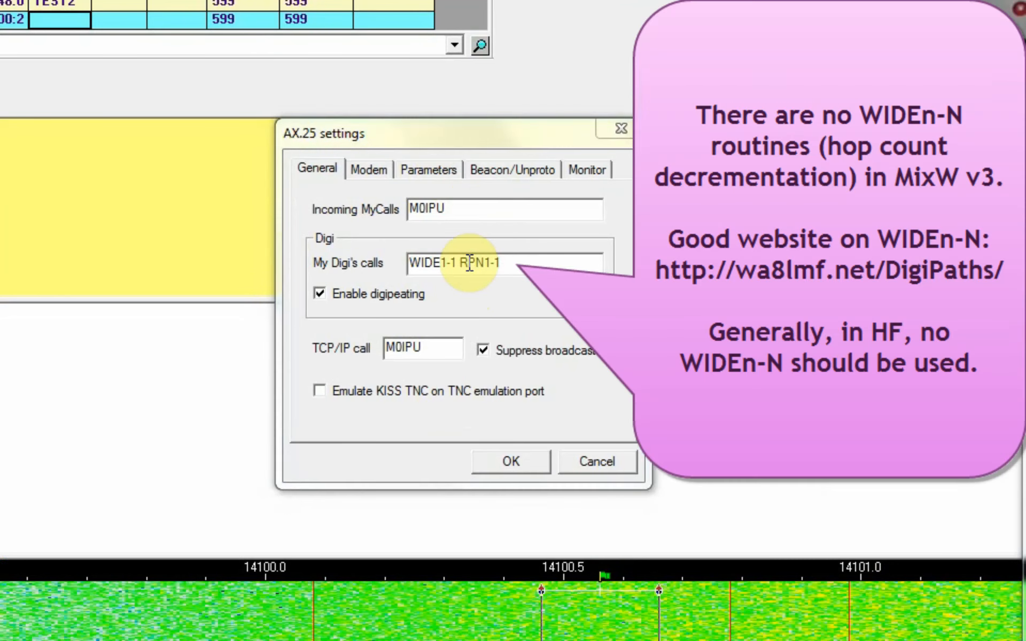
left_click(469, 264)
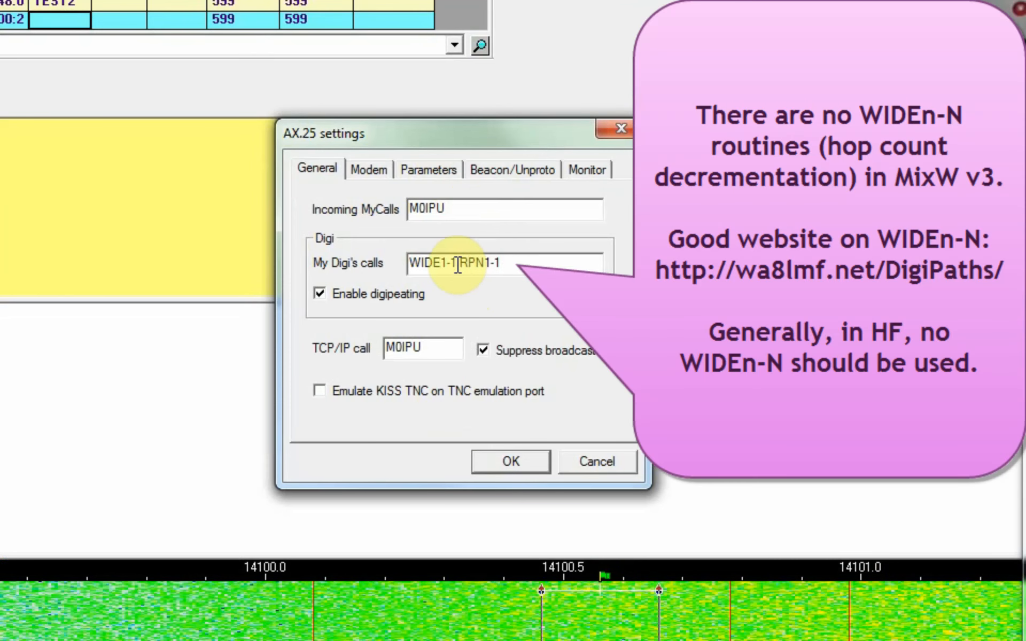
left_click(458, 266)
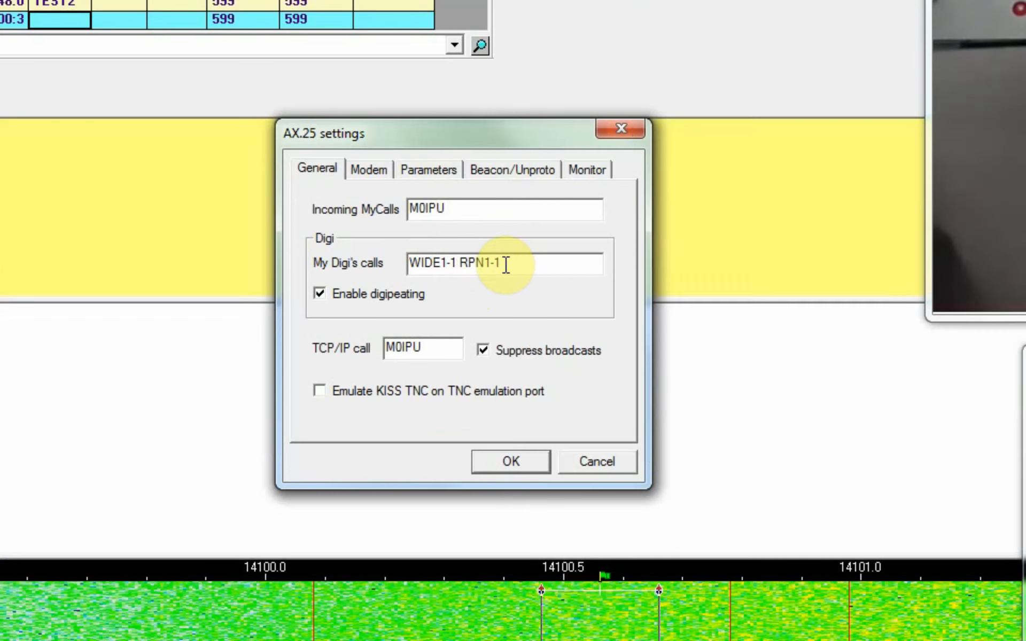
left_click_drag(507, 266, 462, 264)
left_click(520, 255)
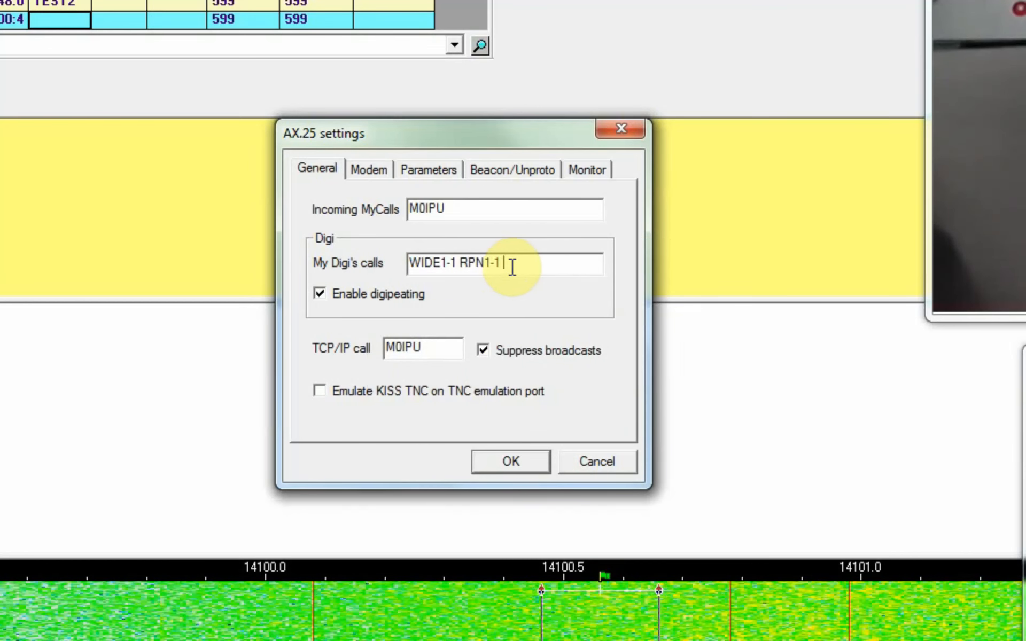
left_click_drag(512, 266, 476, 265)
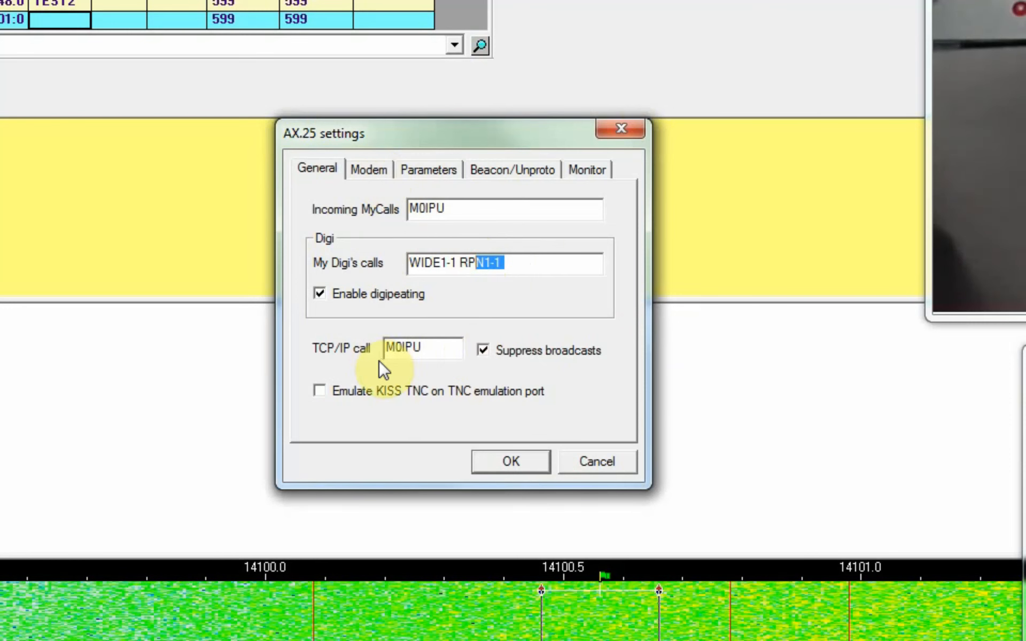
left_click(434, 347)
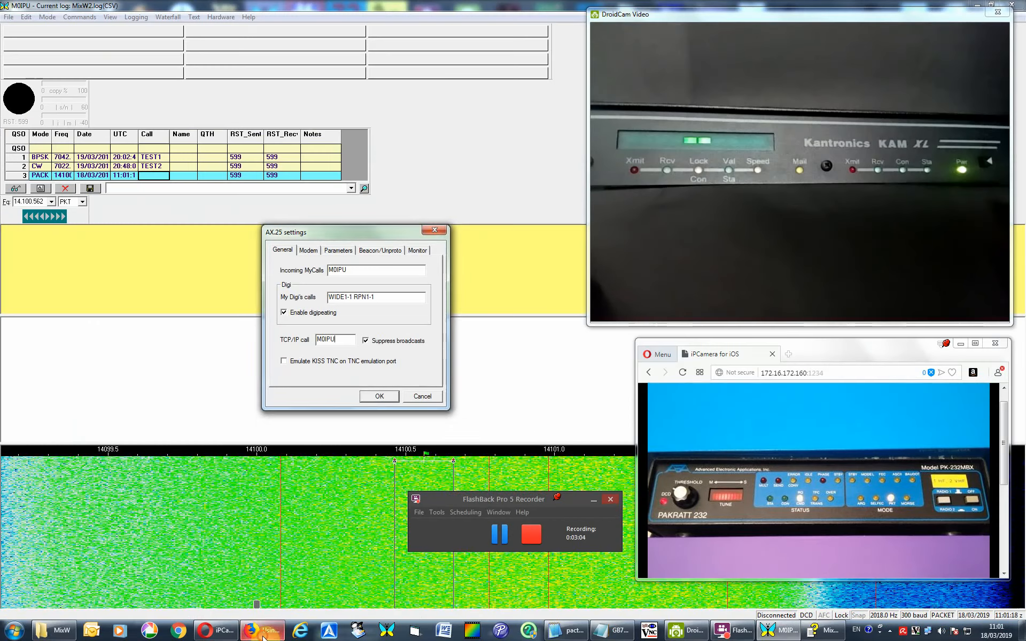
- Switch to the Firefox browser and read the web pages about using the sound card as a packet TNC and TNC emulation
left_click(263, 631)
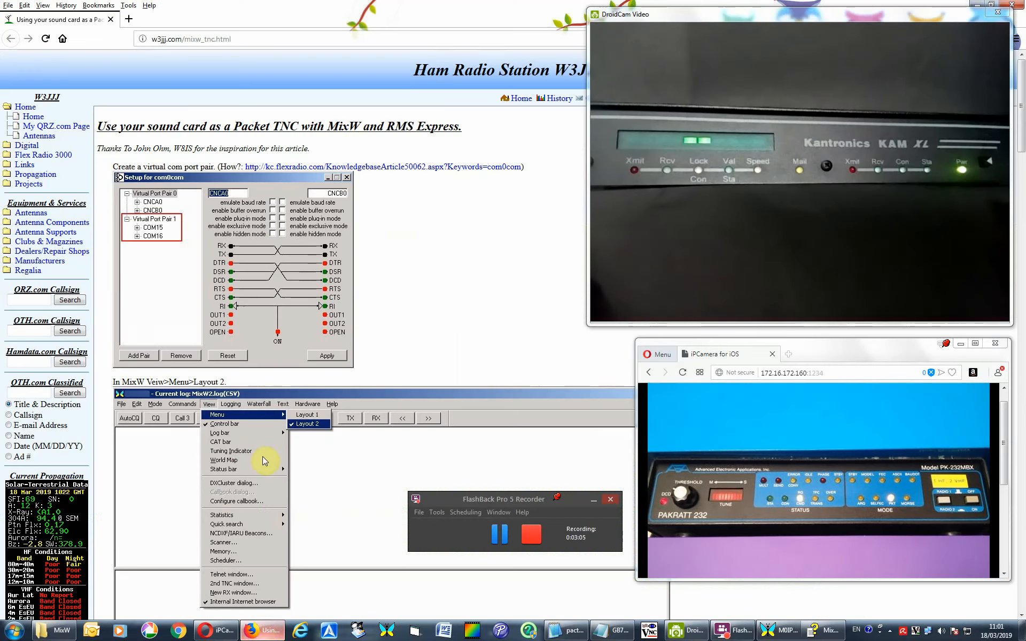
mouse_move(646, 15)
left_mouse_down()
mouse_move(759, 25)
mouse_move(564, 11)
mouse_move(630, 17)
left_mouse_up()
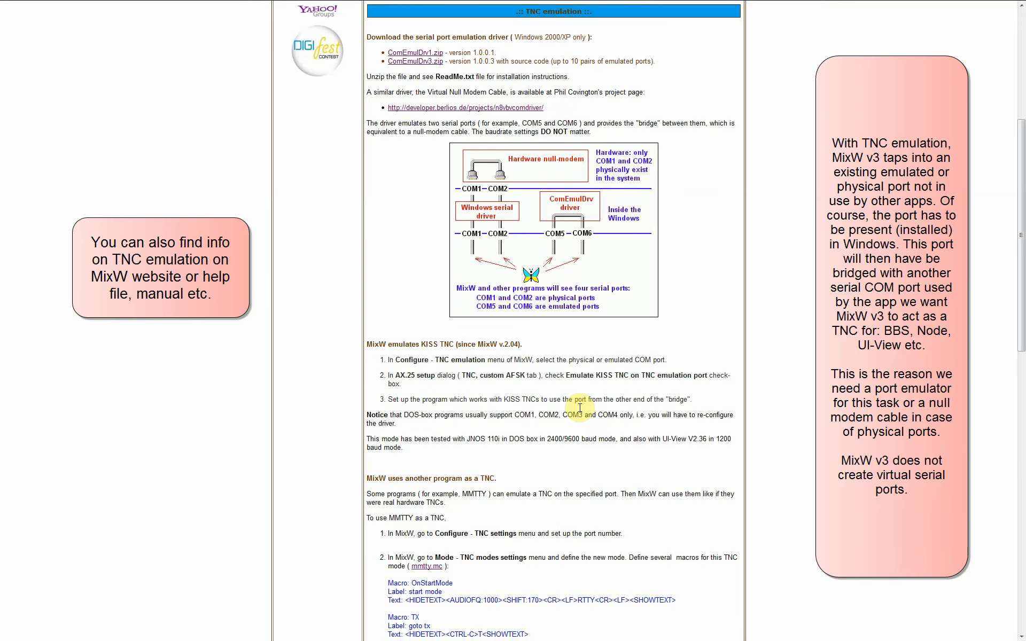
scroll(580, 407, "down", 3)
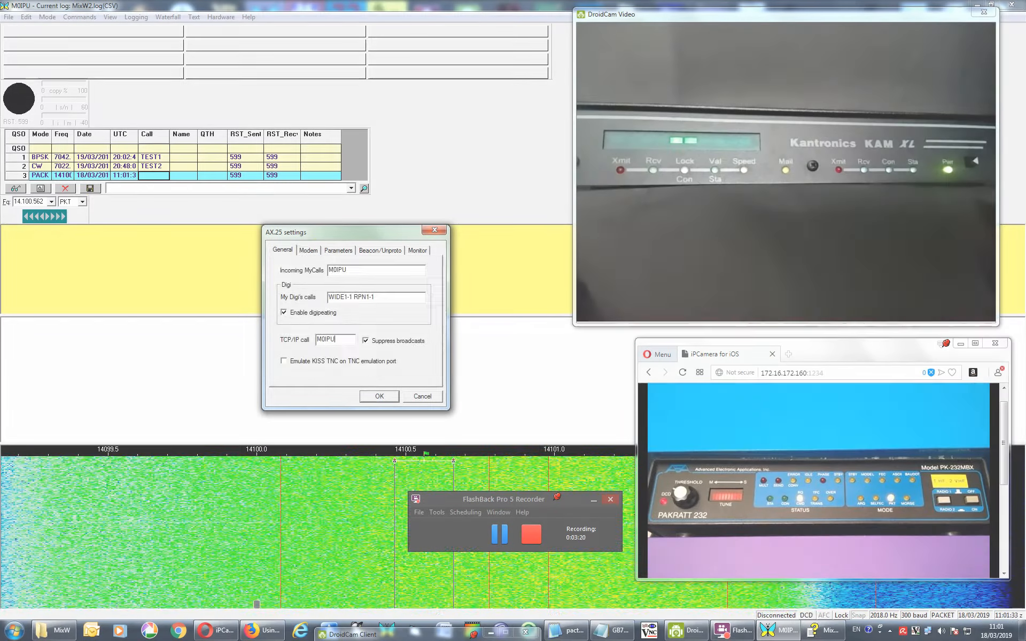
- Review the modem type, filter width and DCD threshold in the AX.25 settings
left_click(304, 246)
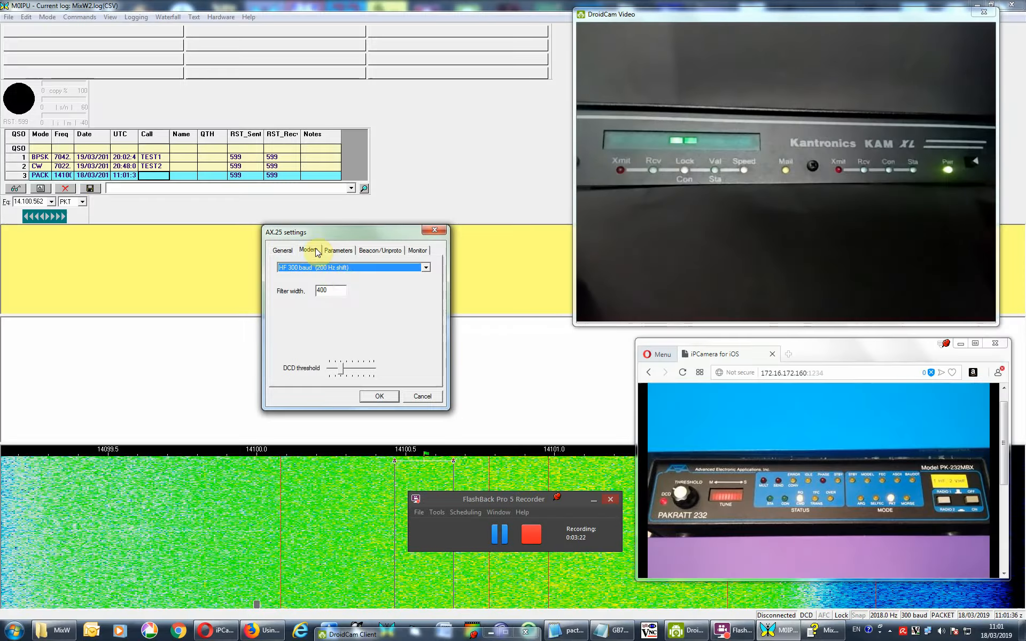
left_click(363, 256)
left_click(363, 256)
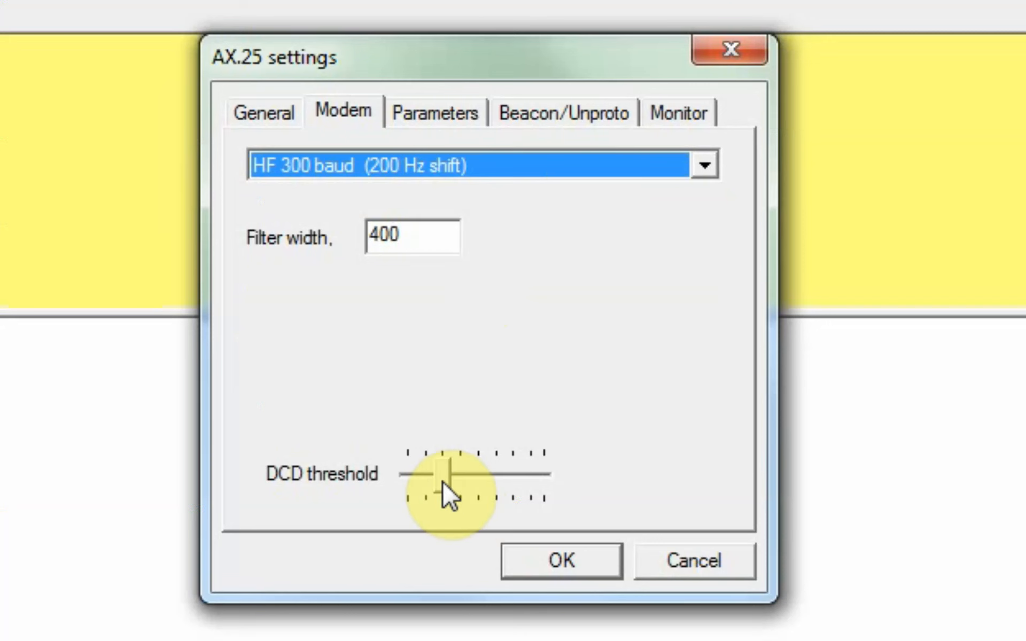
- Review the AX.25 packet parameters such as MaxFrame, PacLen and TxDelay, and set TxTail to 5 ms
left_click(453, 123)
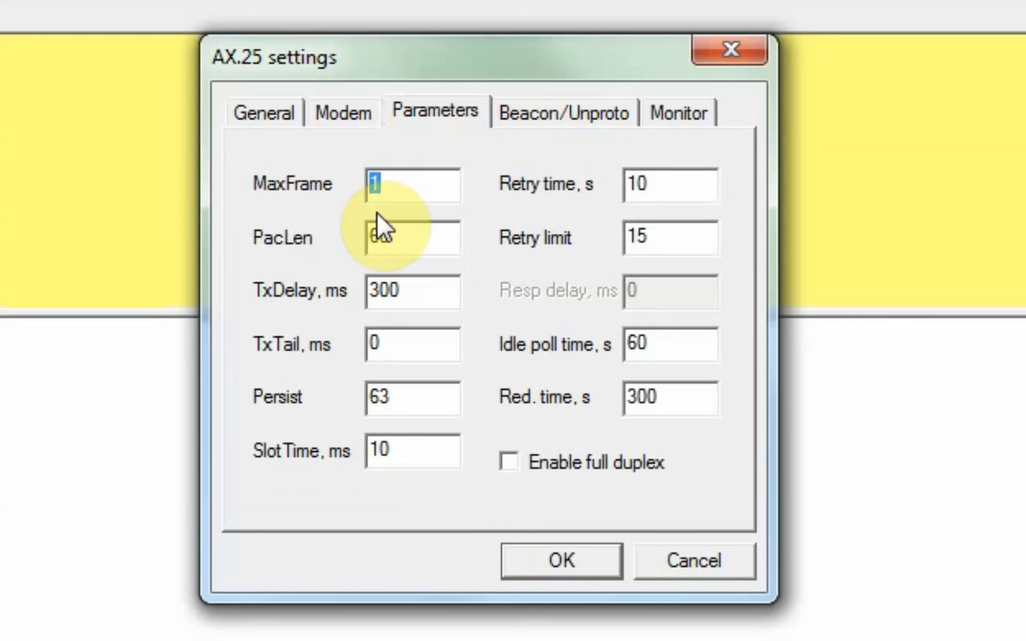
left_click(407, 183)
left_click(415, 235)
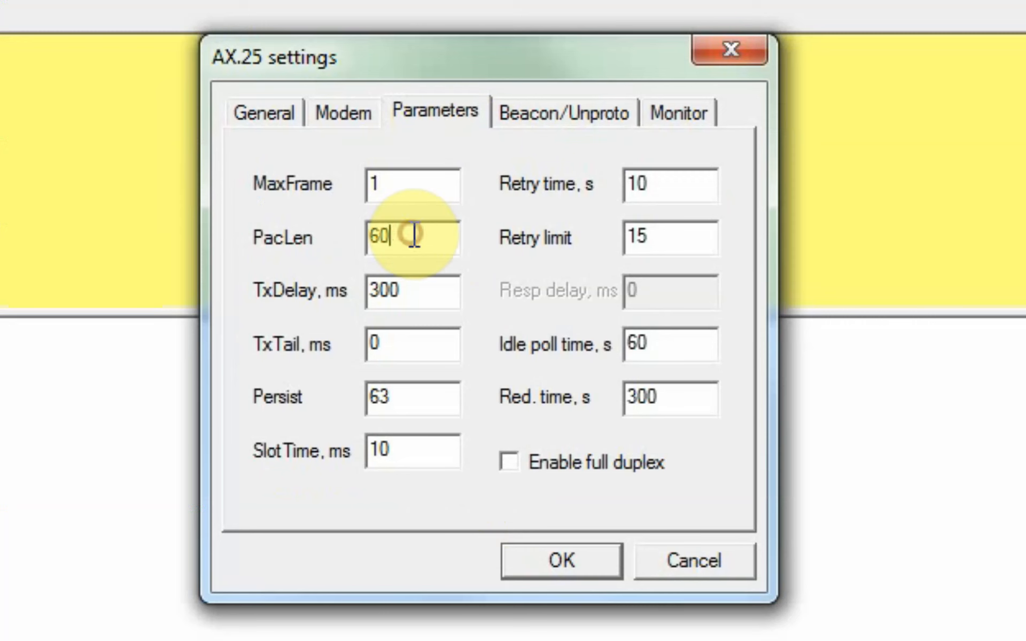
left_click(422, 286)
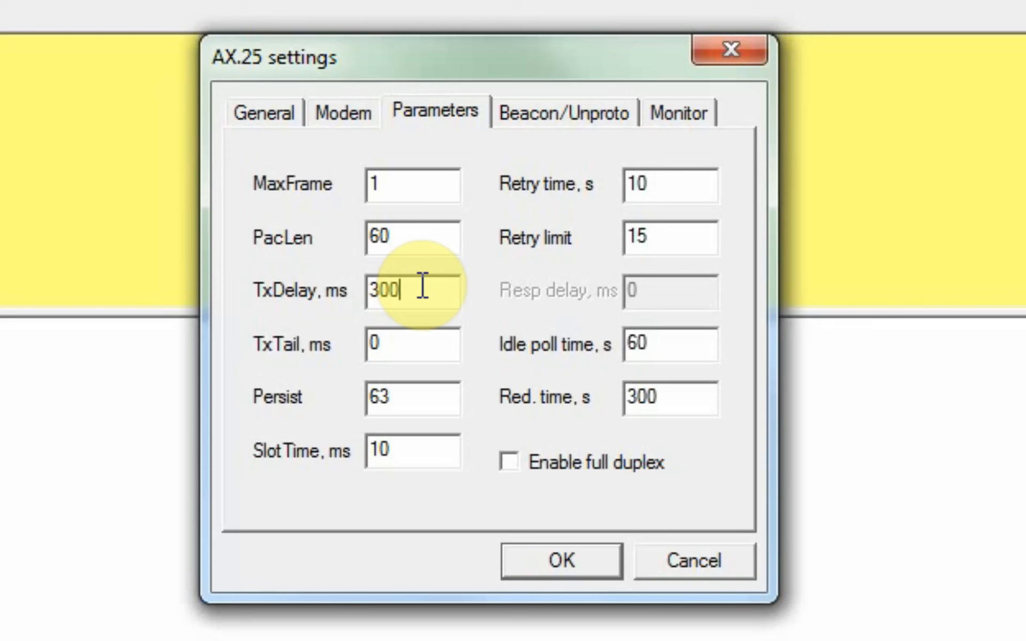
left_click(381, 341)
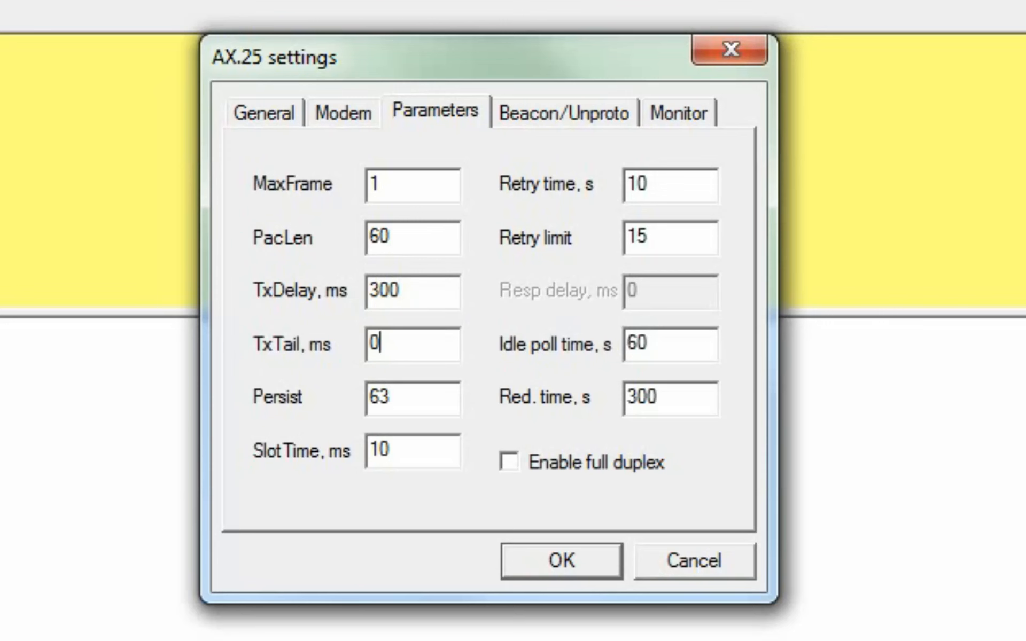
key("BackSpace")
left_click(410, 448)
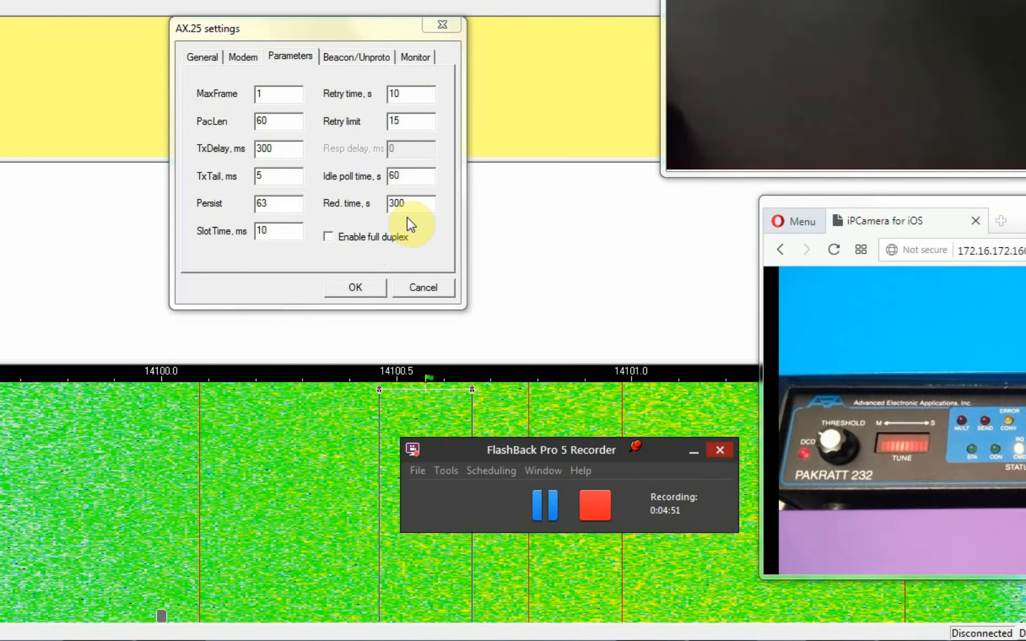
- Enable the beacon in the AX.25 beacon and unproto settings and inspect its digipeater path
left_click(368, 55)
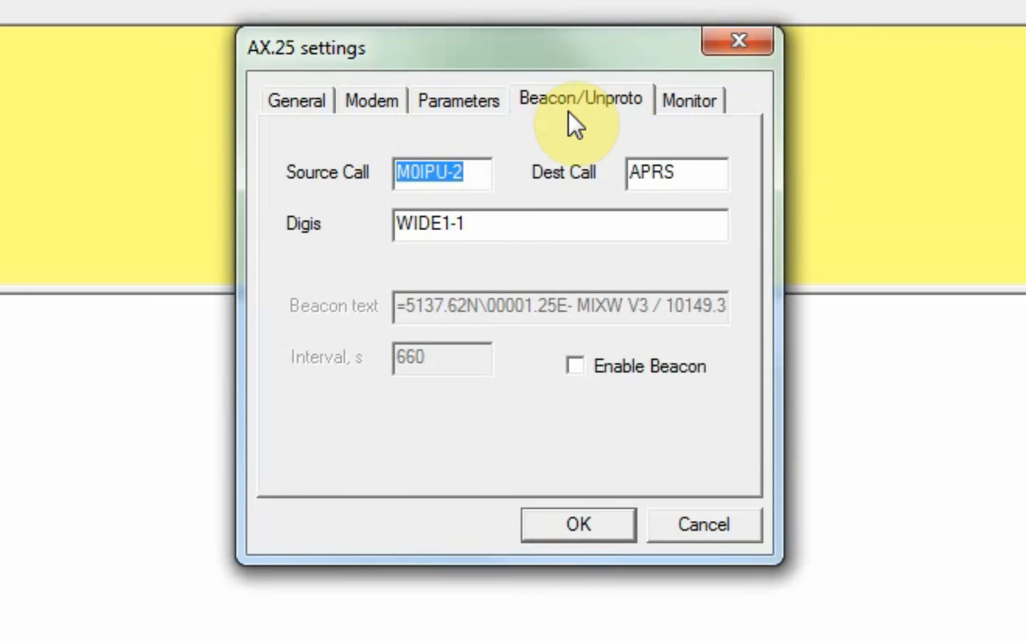
left_click(586, 372)
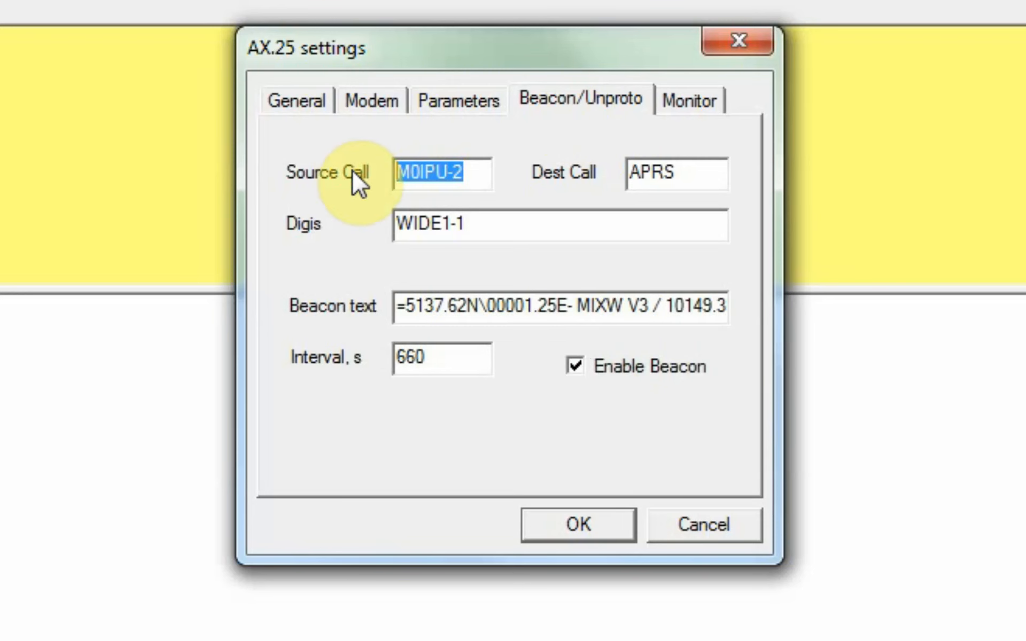
left_click(508, 225)
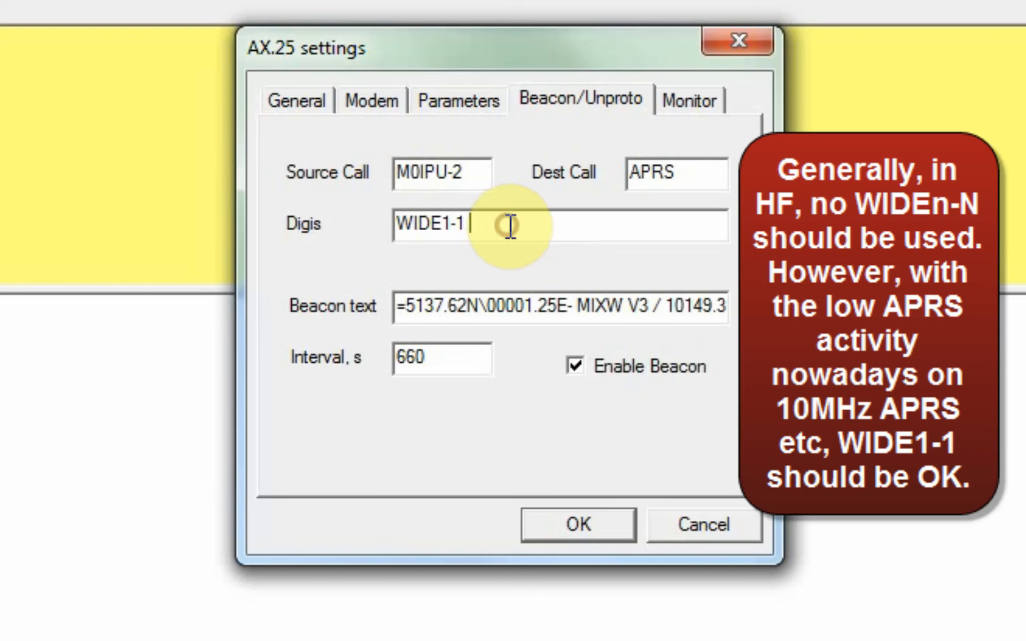
left_click_drag(508, 225, 350, 192)
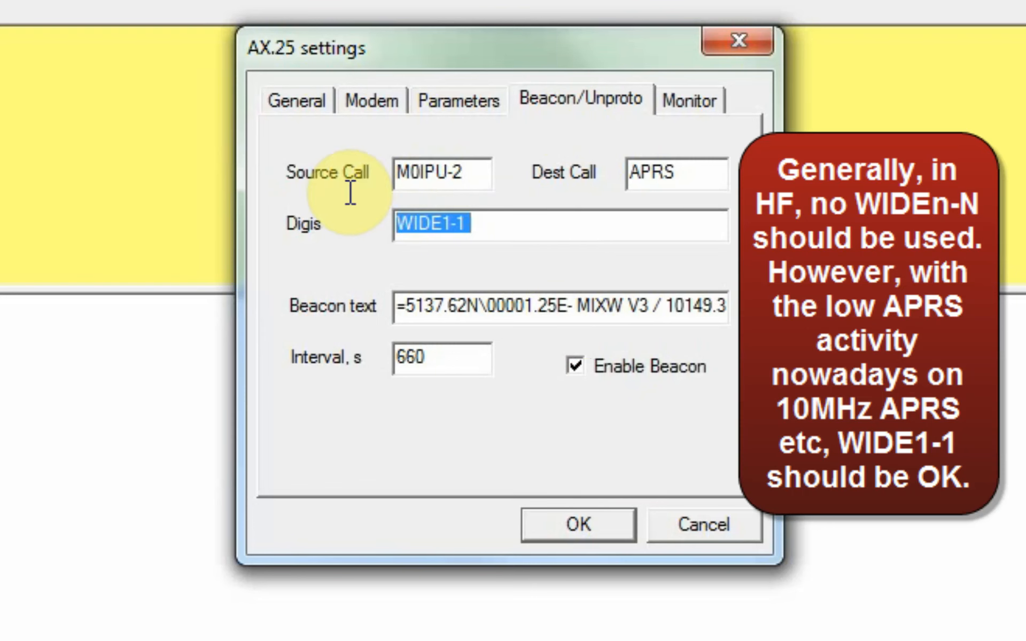
left_click(488, 231)
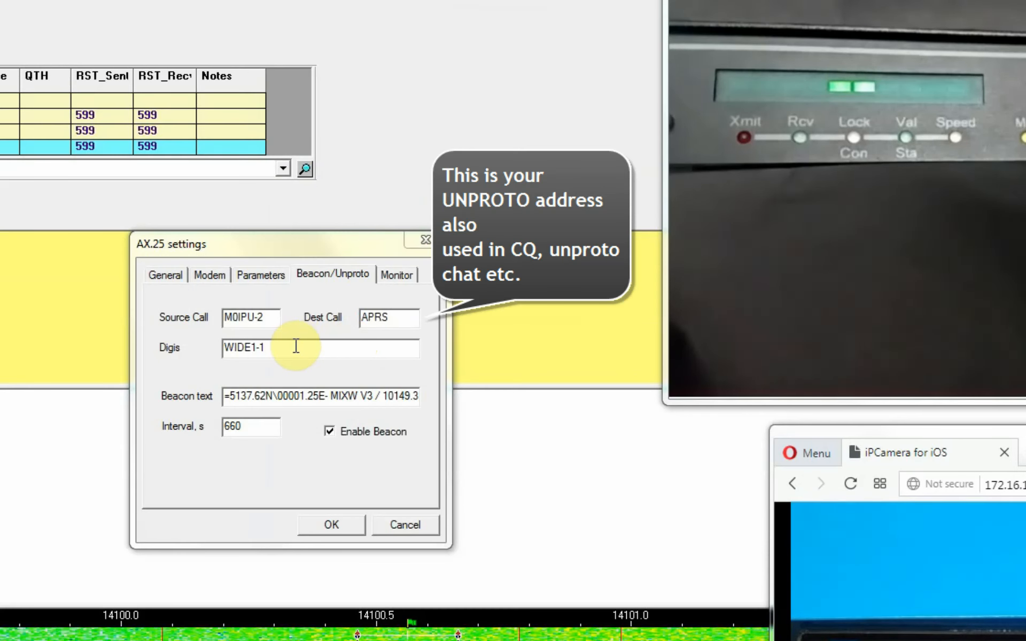
- Set the beacon's destination call to APMIXW
left_click(411, 321)
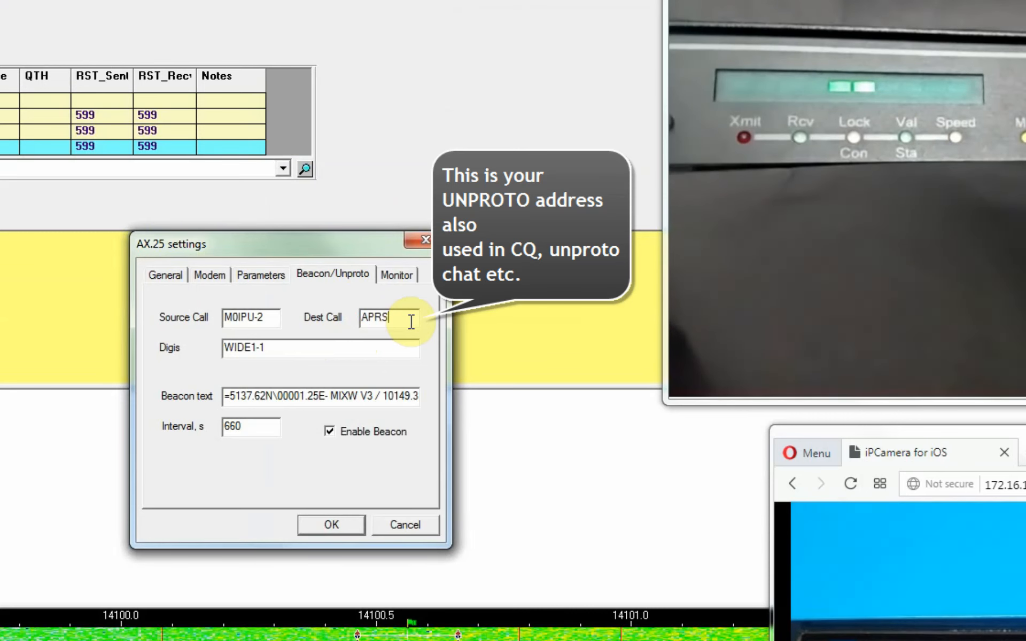
key("BackSpace")
key("BackSpace")
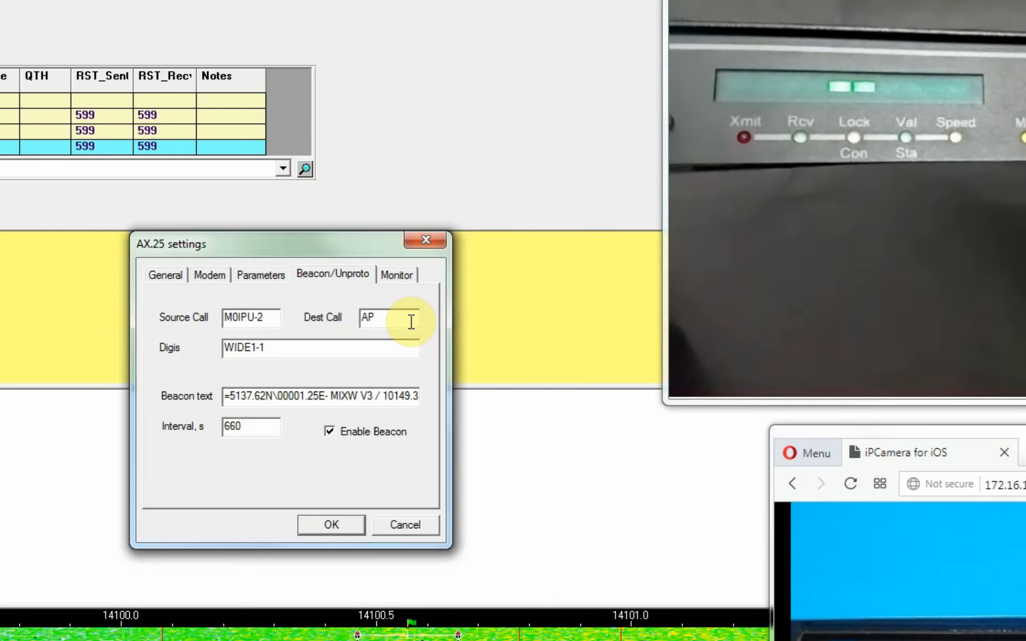
type("MIXW")
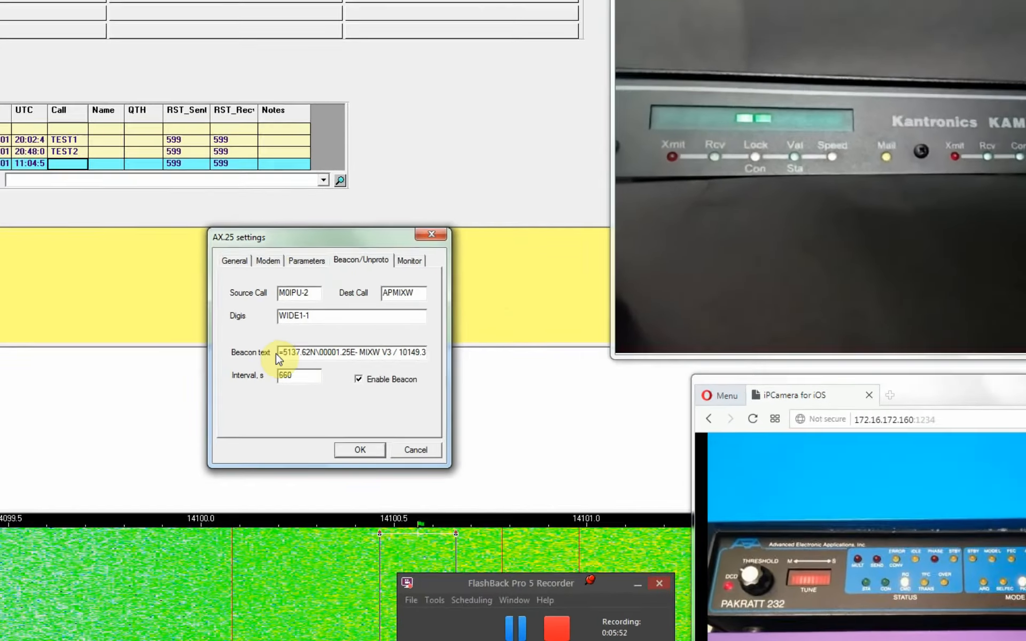
- Copy the beacon text from the AX.25 settings into a blank Notepad document and inspect its leading position-format character
left_click_drag(223, 396, 387, 396)
right_click(382, 399)
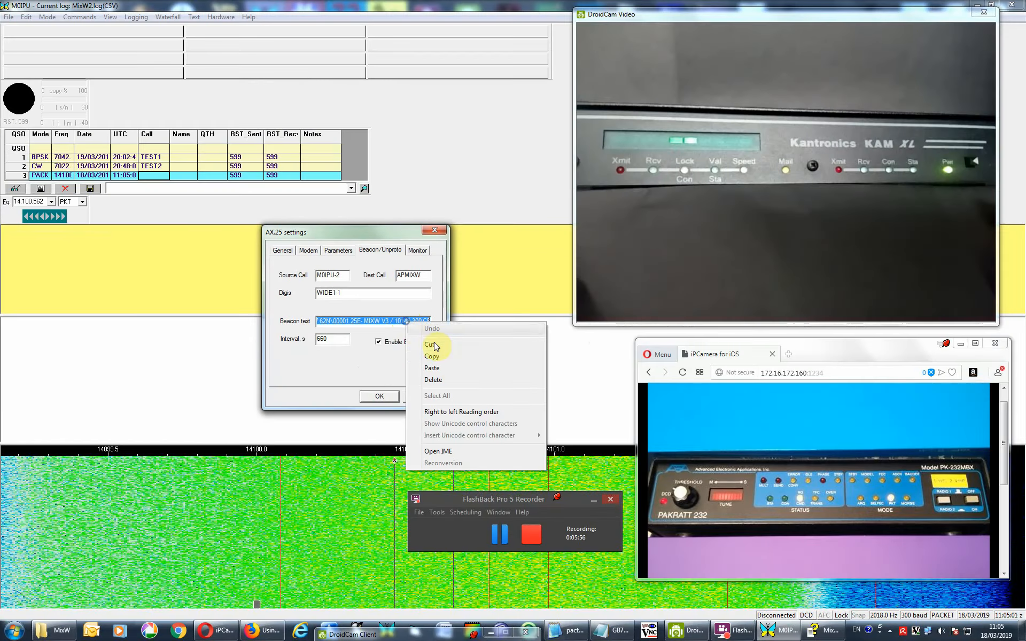
left_click(432, 356)
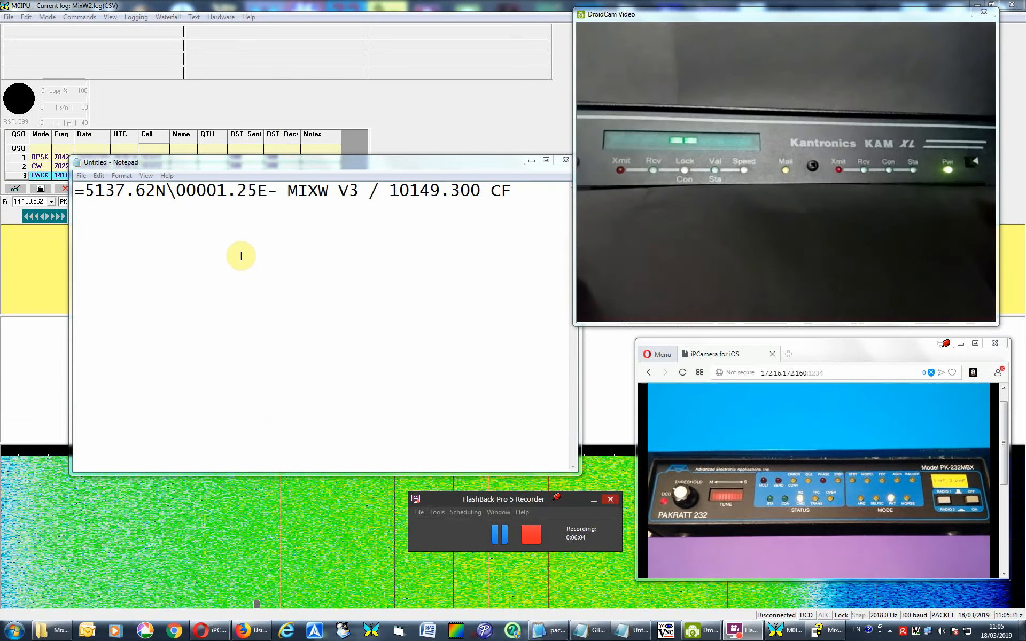
left_click(80, 191)
left_click_drag(80, 192, 75, 192)
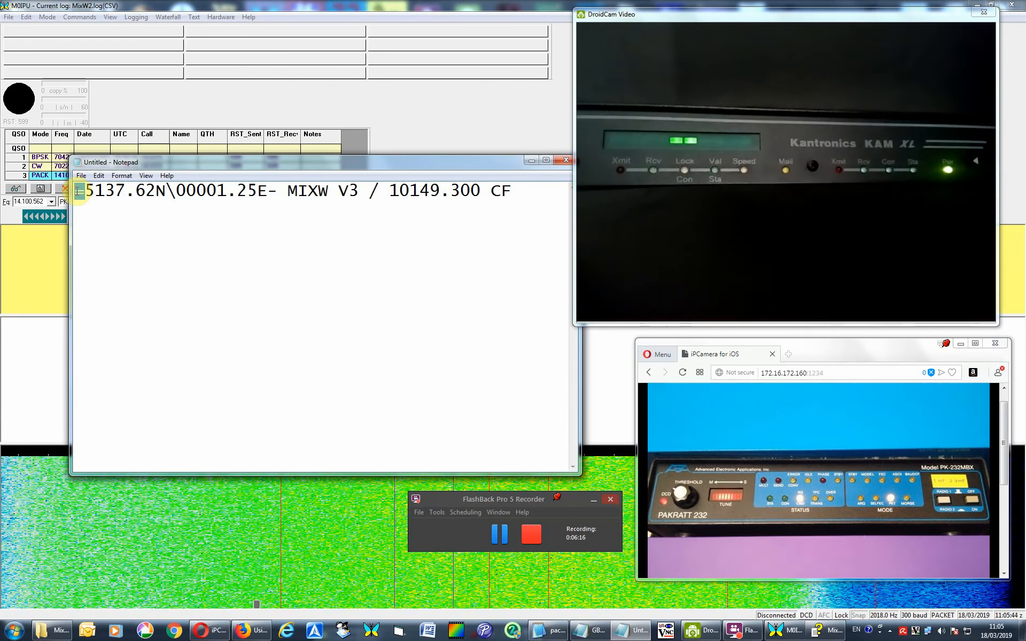
left_click(91, 194)
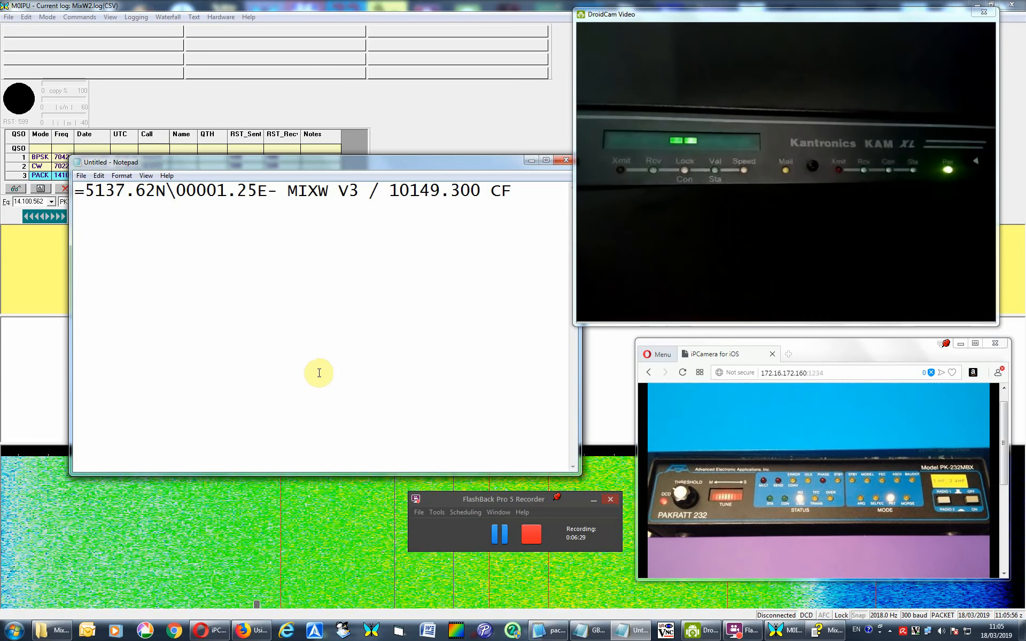
left_click(502, 531)
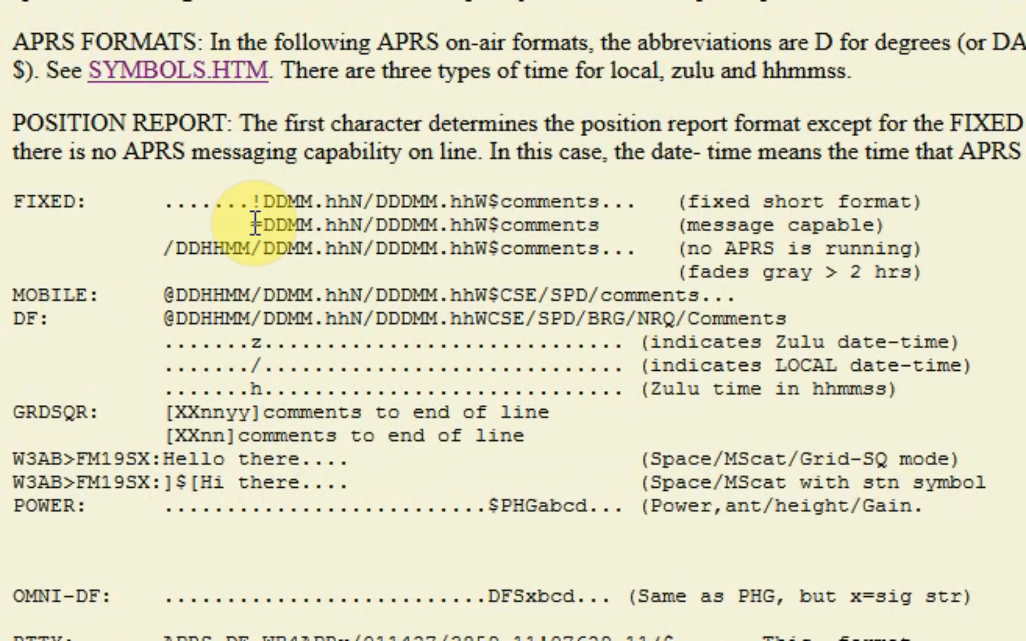
- Compare the message-capable and fixed short formats on the APRS protocols page, and start the position text in Notepad with "!"
left_click_drag(251, 225, 964, 218)
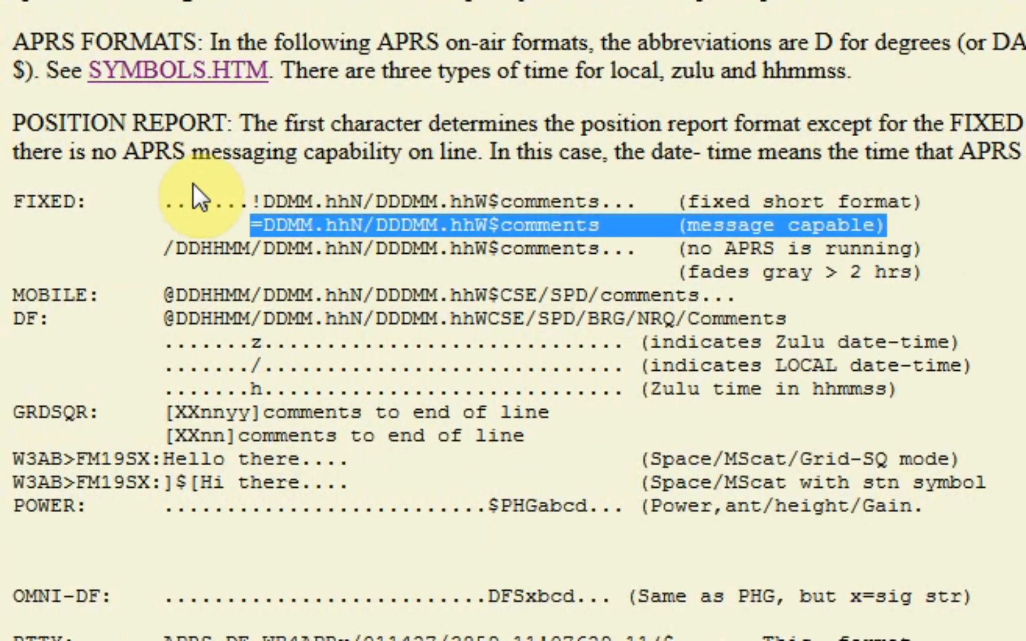
left_click(259, 201)
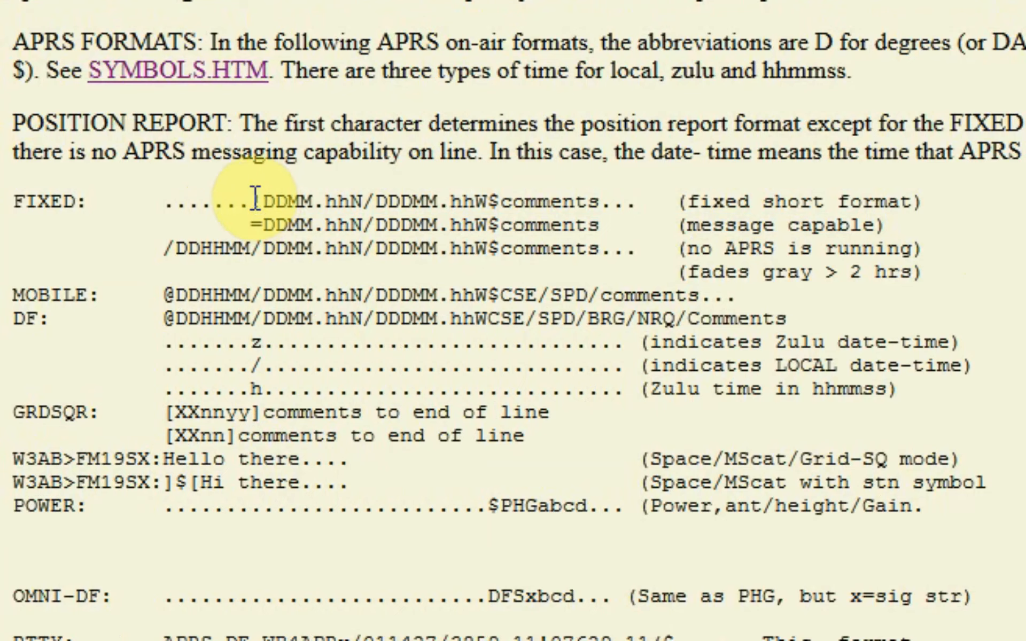
left_click_drag(253, 200, 269, 200)
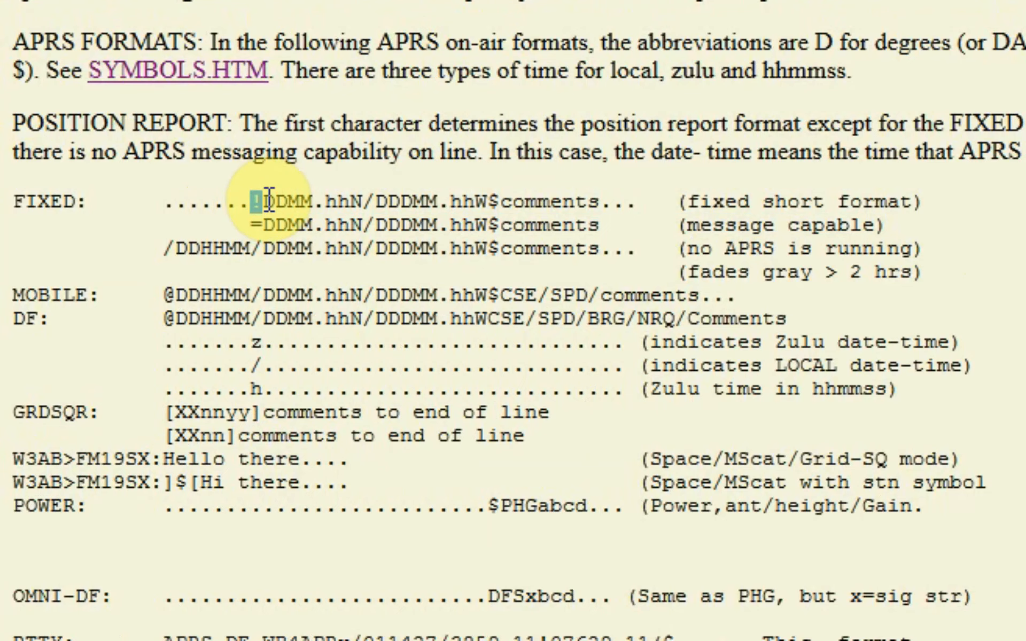
key("alt+Tab")
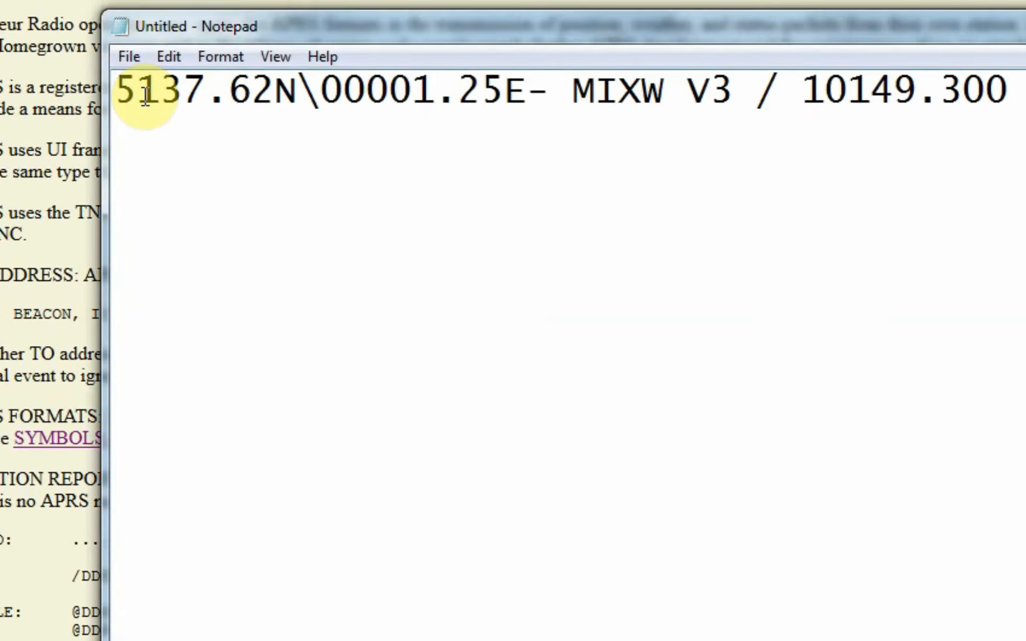
left_click(98, 277)
type("!")
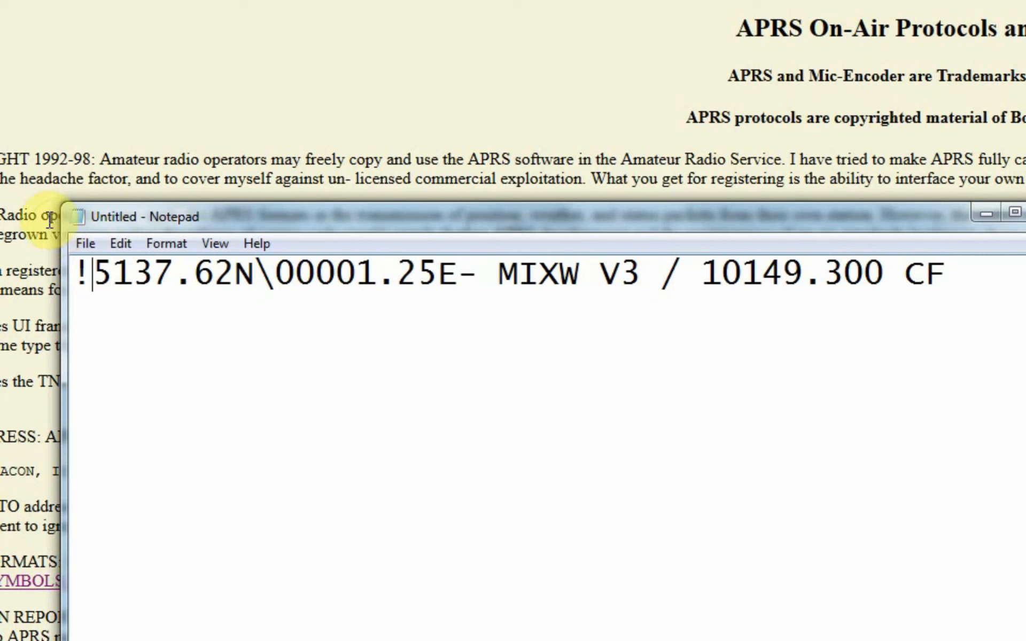
- Examine the coordinates, symbol table separator, station symbol and comment parts of the beacon text in Notepad
left_click_drag(92, 275, 458, 271)
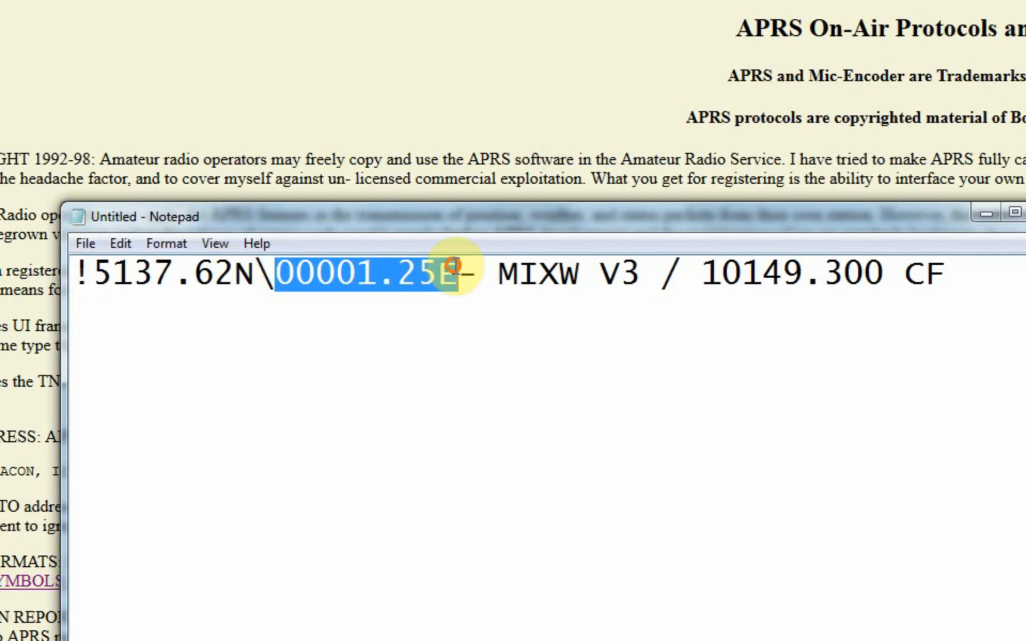
left_click_drag(256, 272, 275, 273)
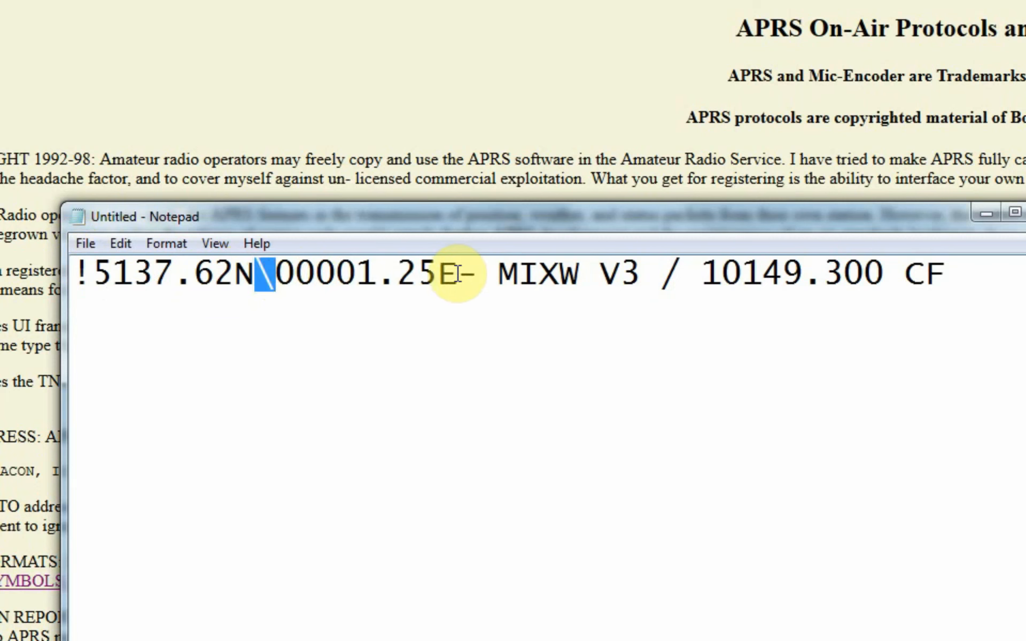
left_click_drag(457, 273, 481, 273)
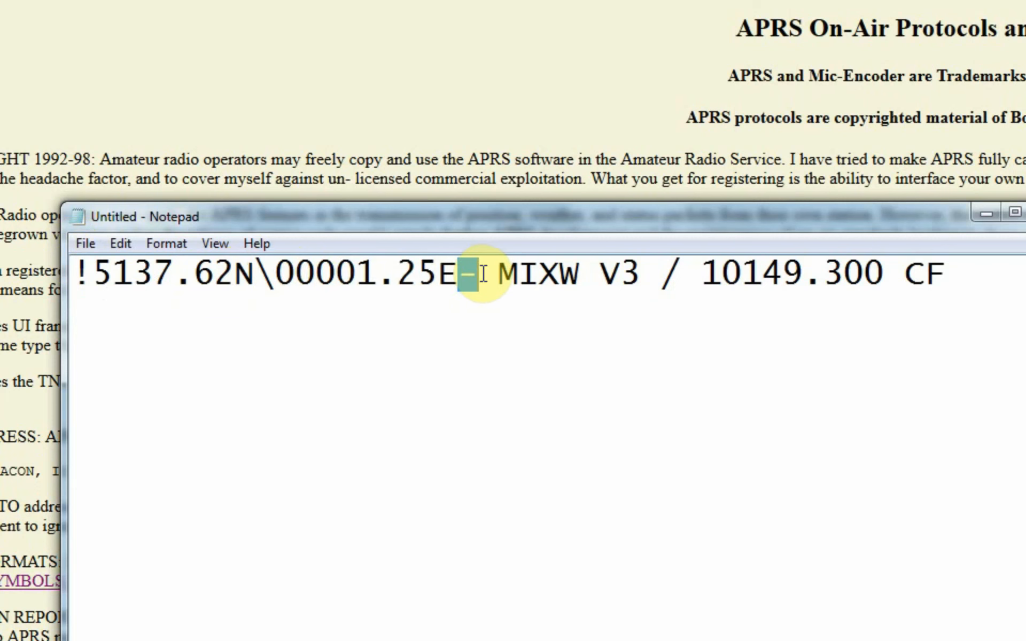
left_click_drag(499, 274, 955, 270)
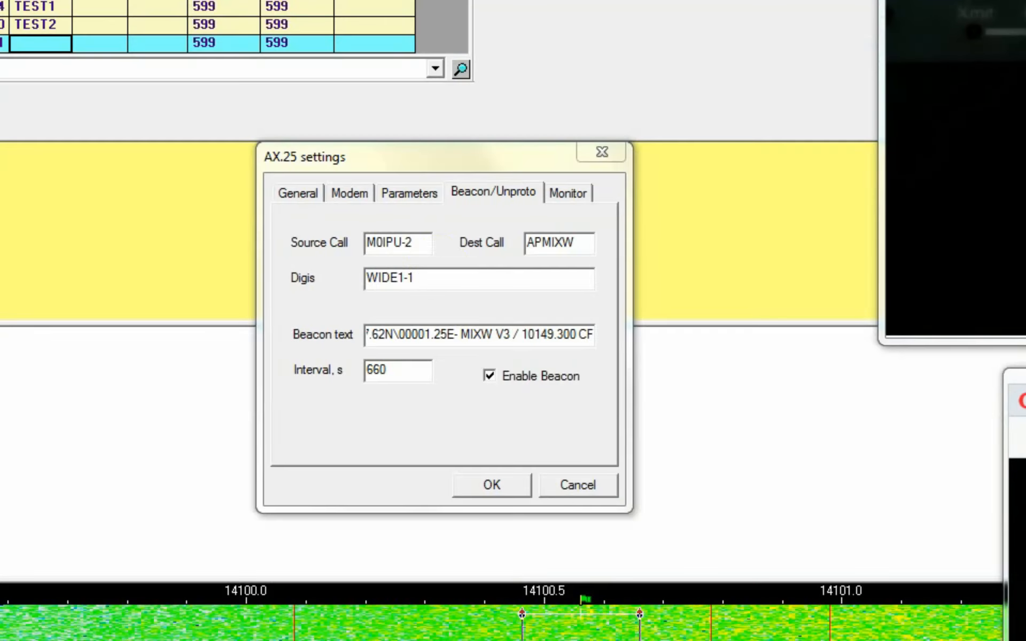
- Switch back to MixW's AX.25 settings and replace the leading "=" of the beacon text with "!"
left_click(402, 338)
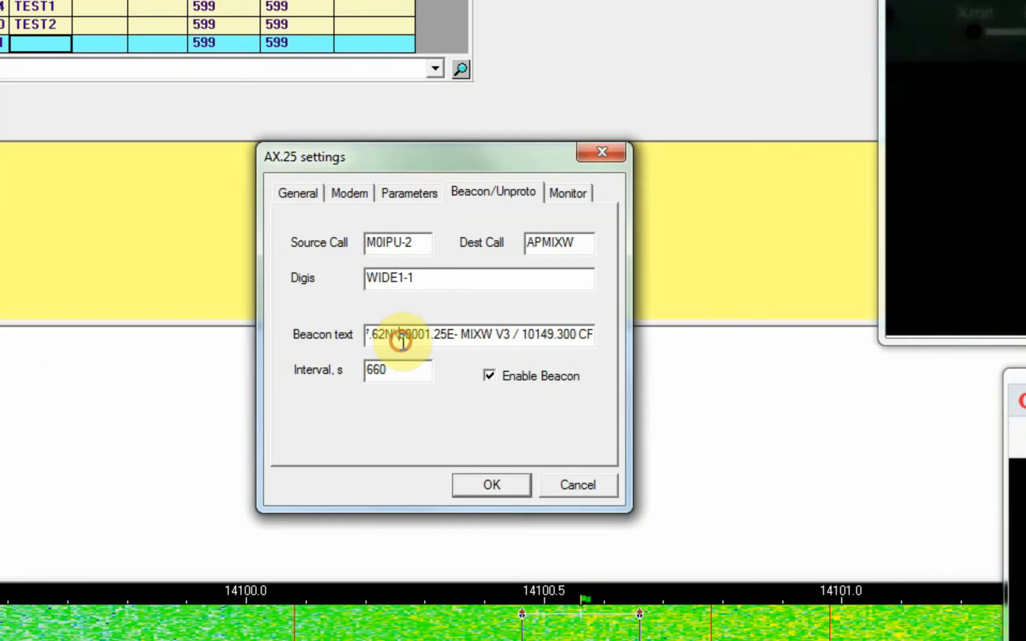
left_click_drag(402, 341, 330, 335)
left_click(371, 336)
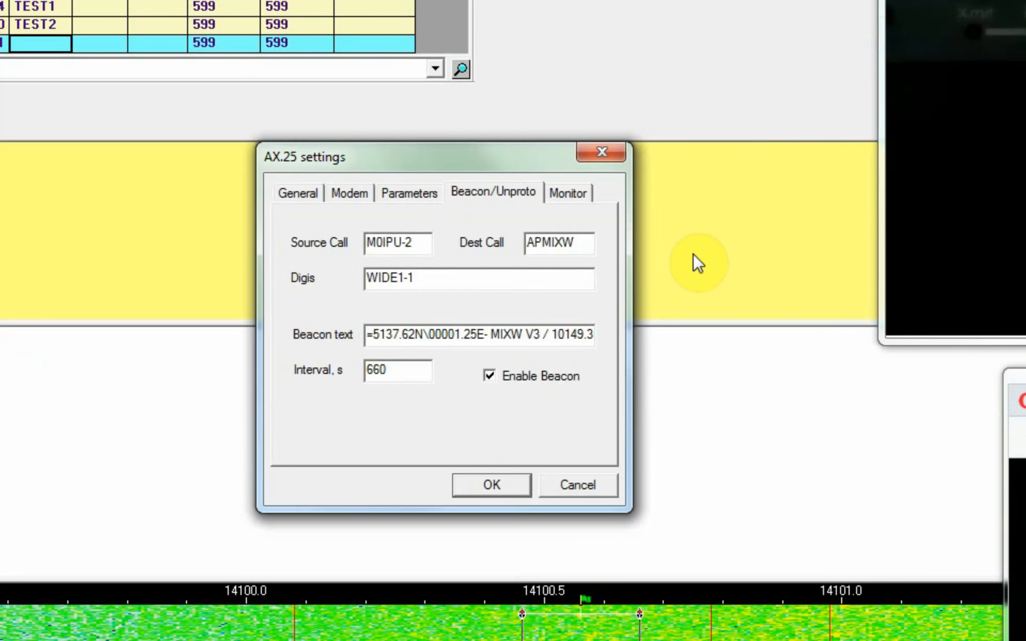
key("BackSpace")
type("!")
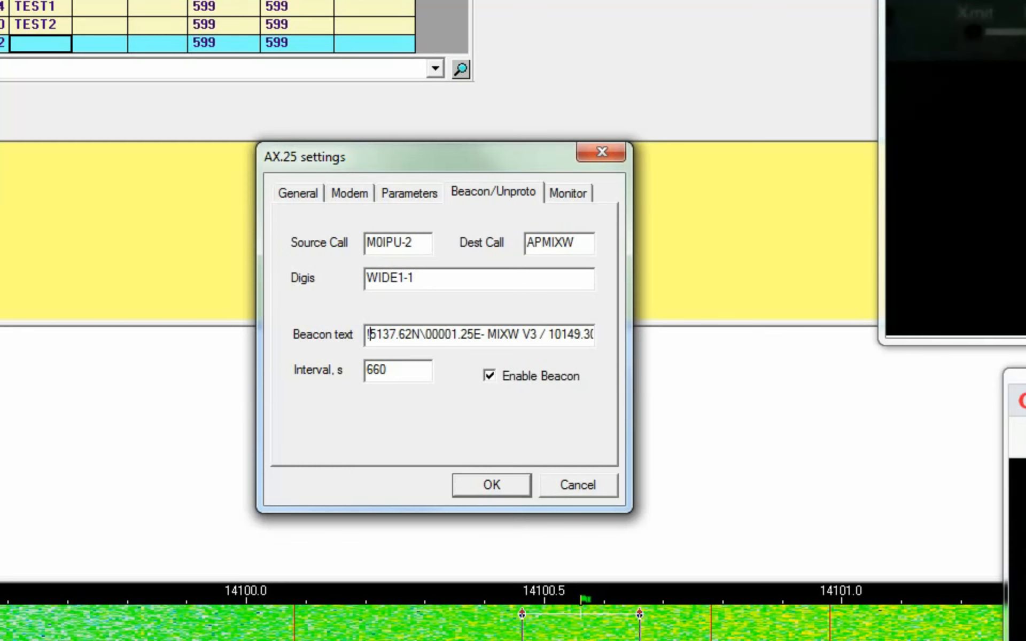
- Set the digipeater call in the AX.25 general settings to the station callsign with suffix -4
left_click(565, 196)
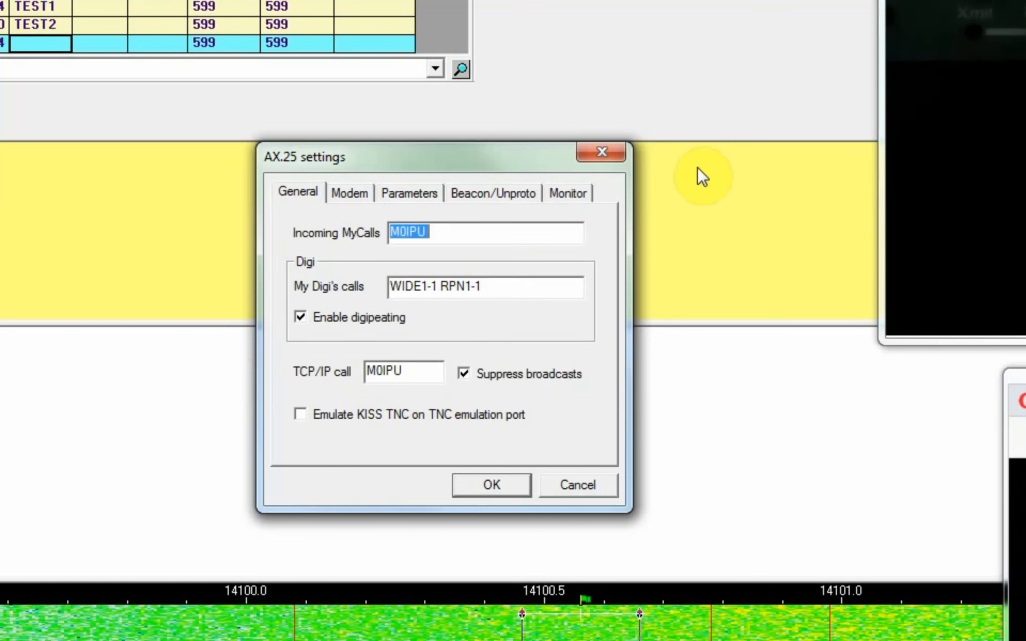
left_click(522, 164)
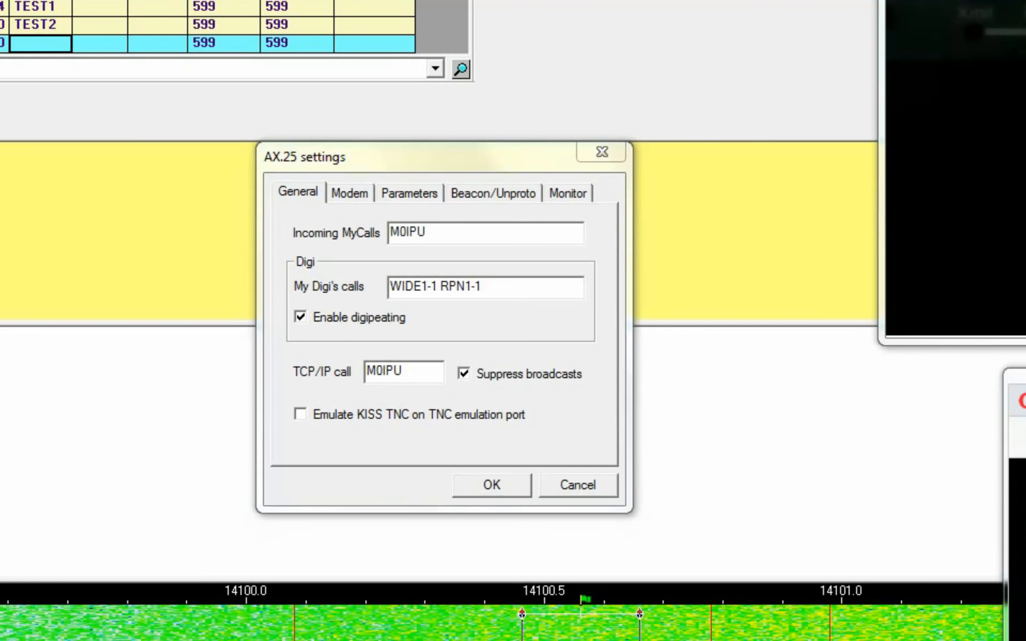
left_click(497, 234)
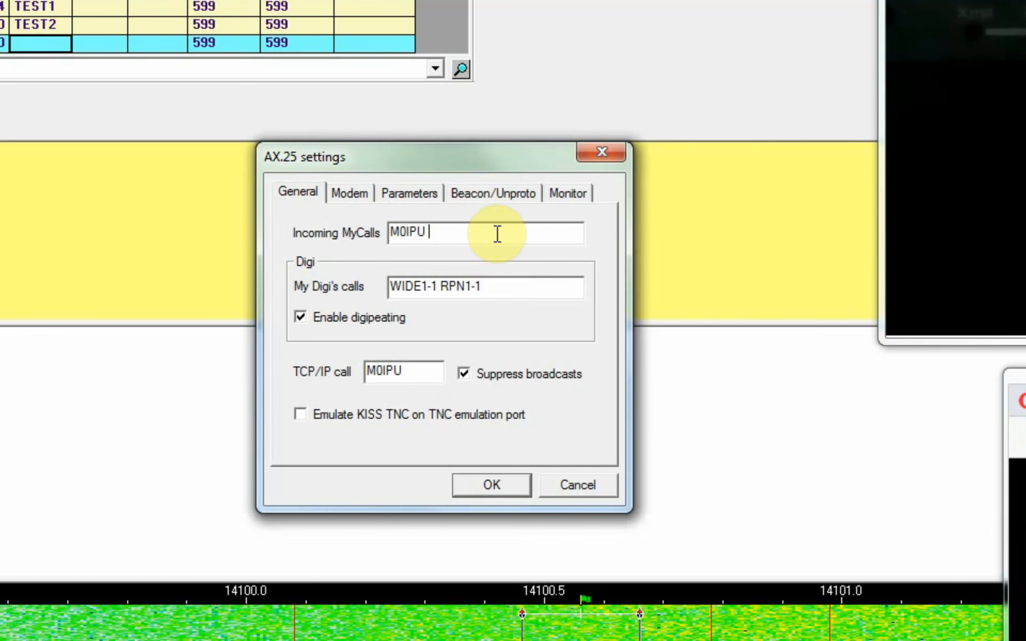
left_click_drag(515, 283, 342, 284)
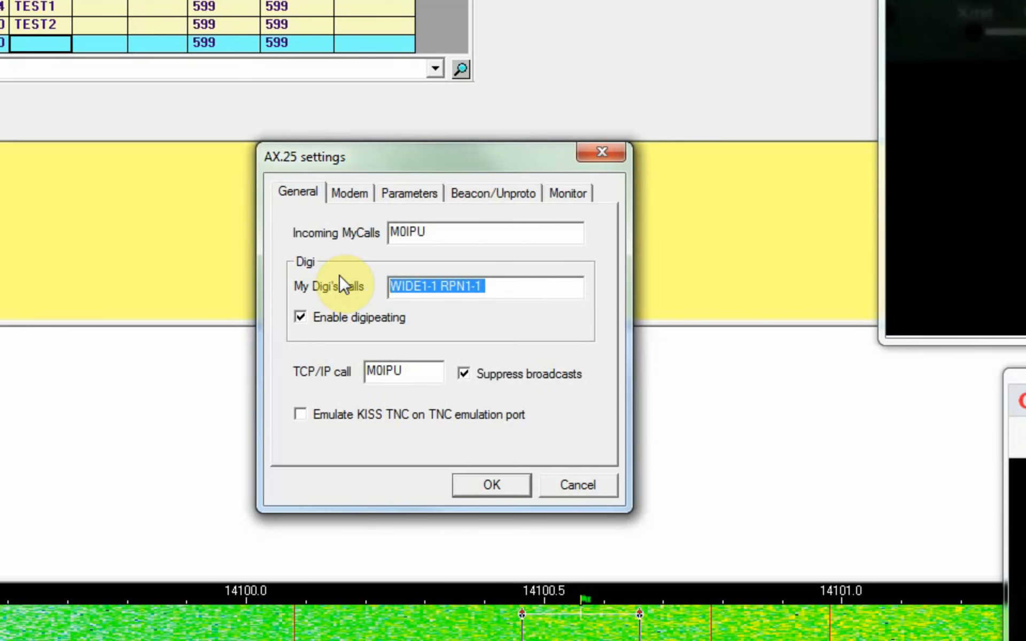
type("M0IPU-4")
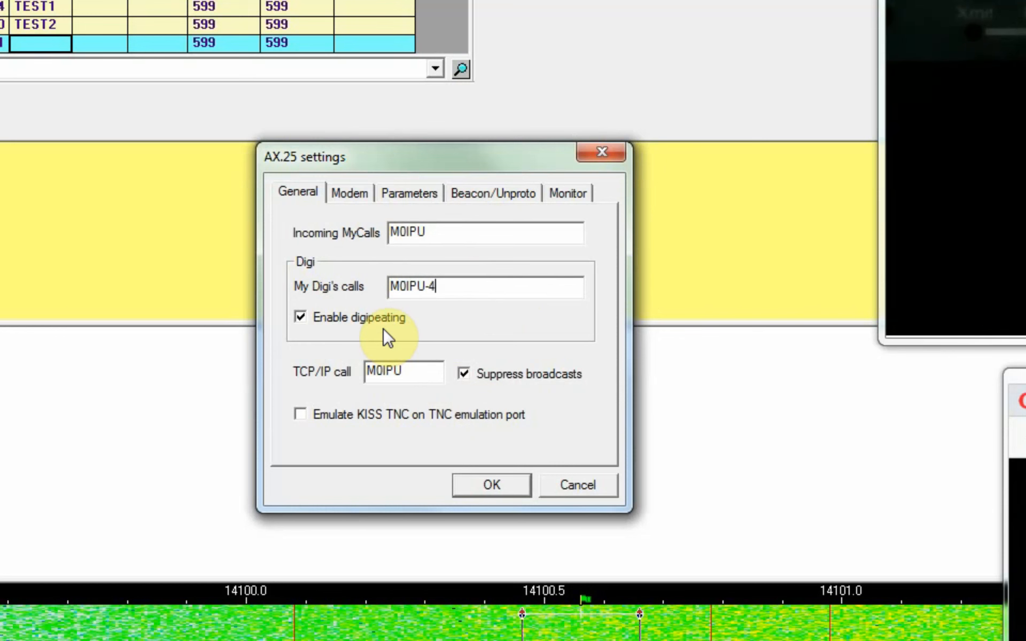
- Set the beacon's destination call to IDENT and clear its digipeater path
left_click(348, 193)
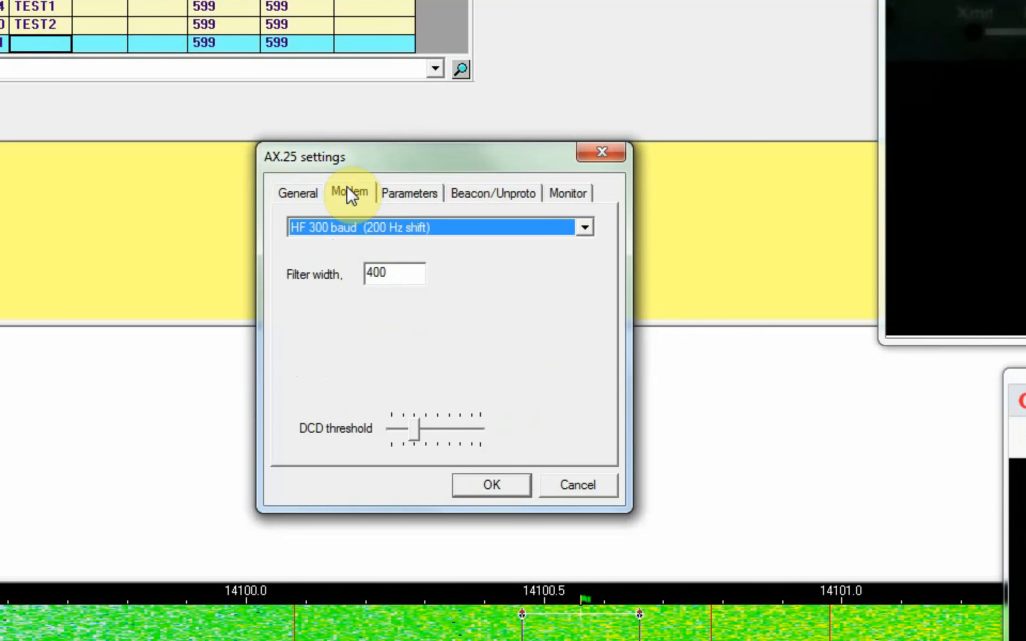
left_click(401, 196)
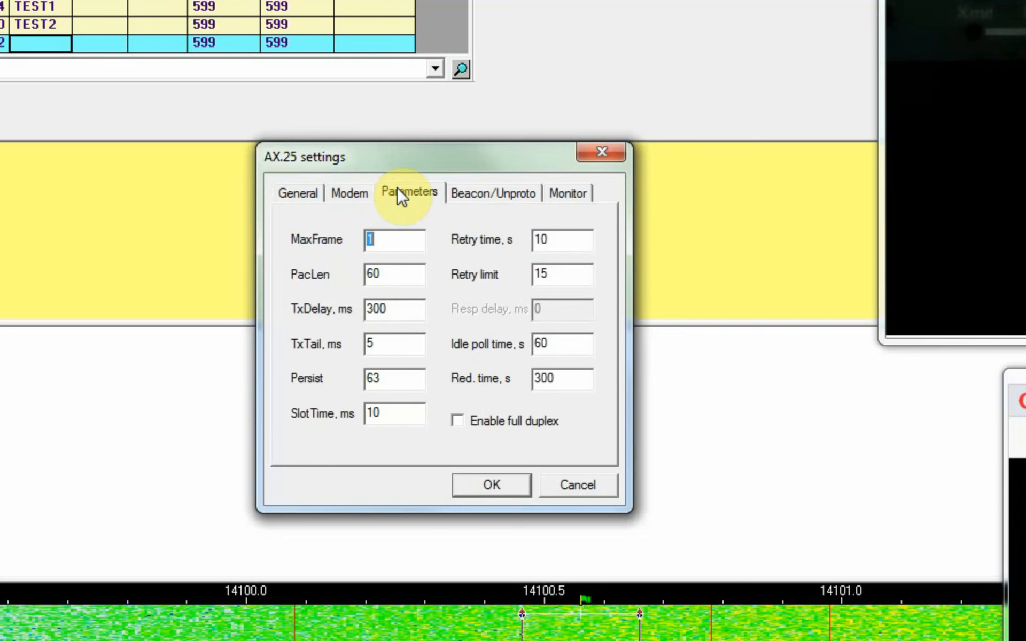
left_click(493, 195)
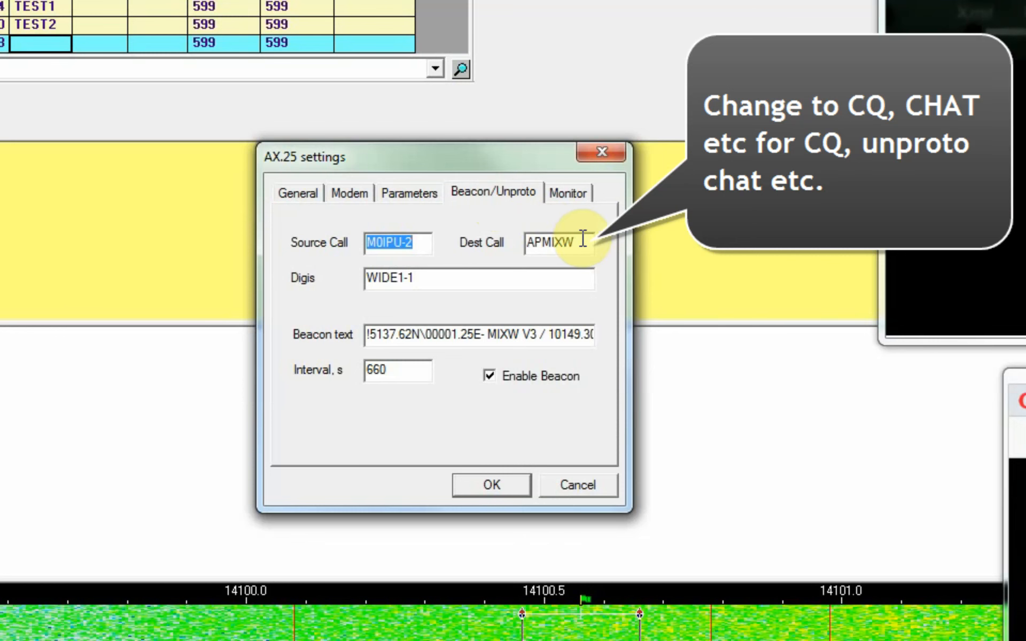
left_click_drag(585, 240, 520, 240)
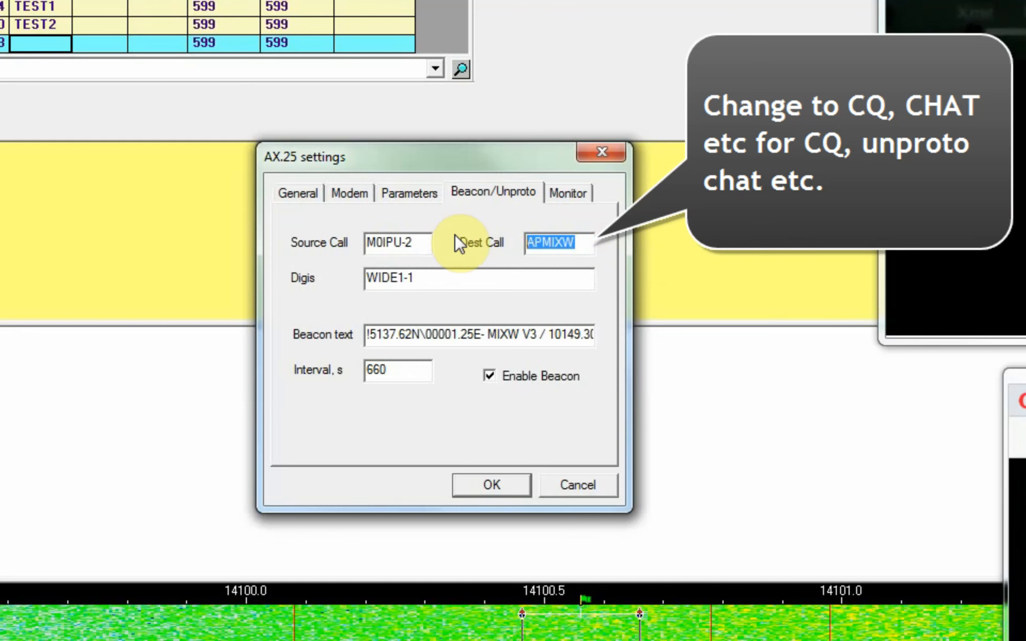
type("IDENT")
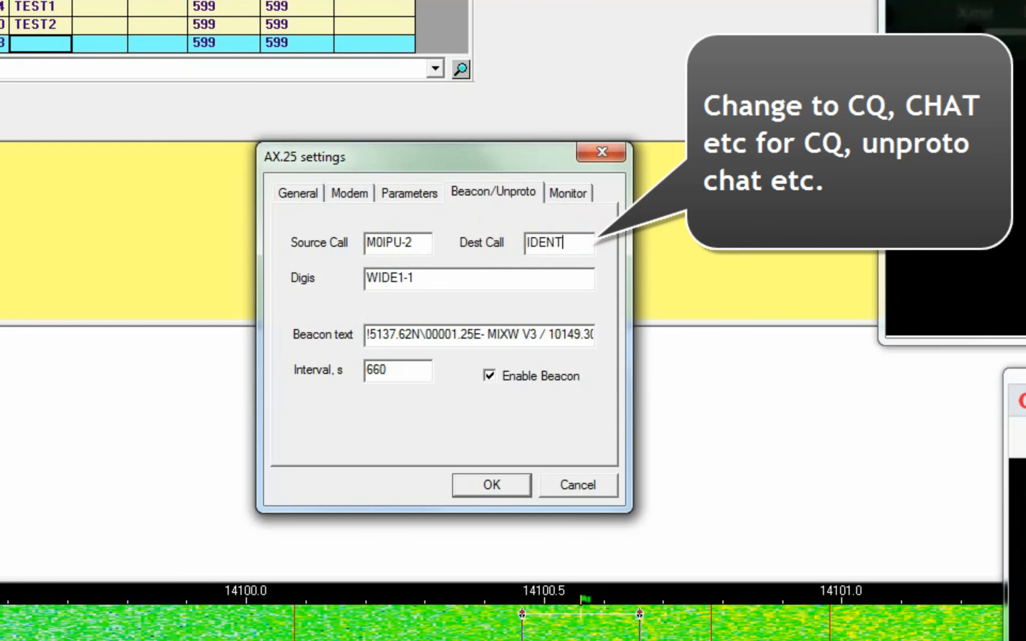
left_click_drag(455, 275, 365, 278)
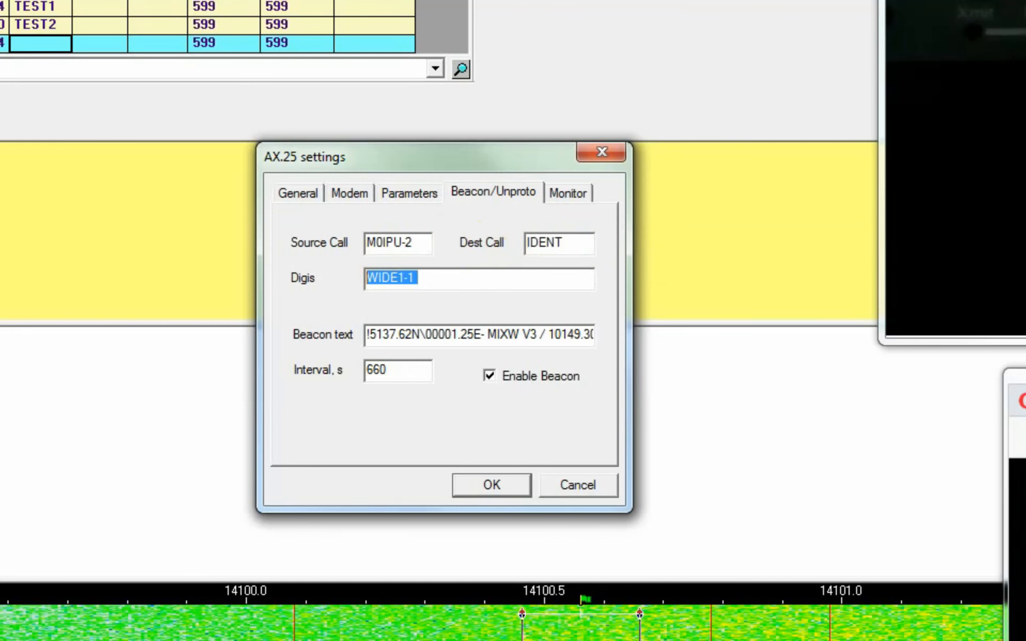
key("Delete")
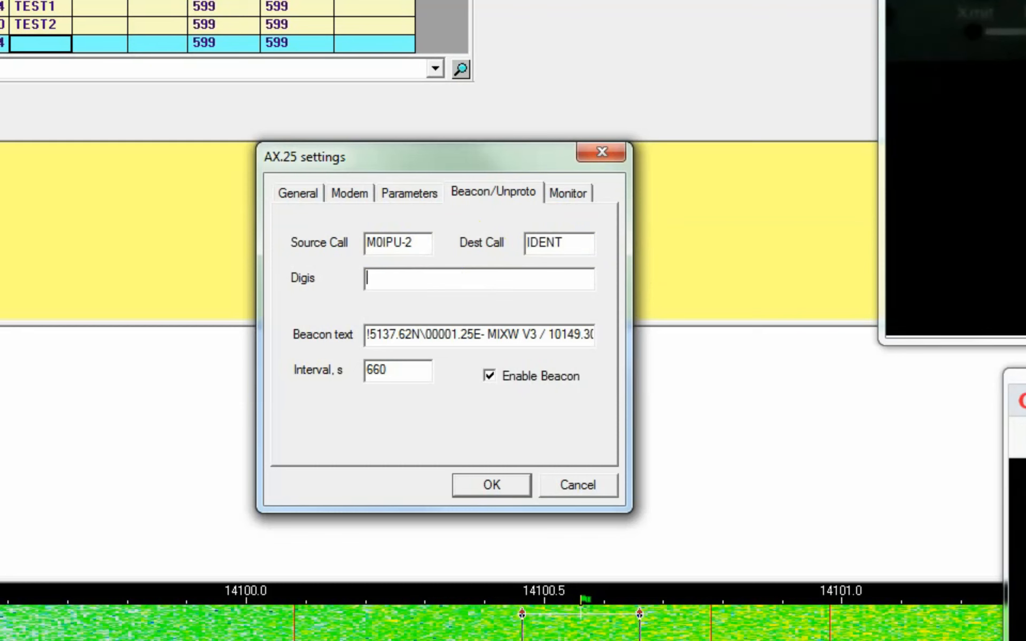
- Replace the beacon text with an ident giving the station callsign with /R and the digipeater callsign with -4/D
left_click(535, 335)
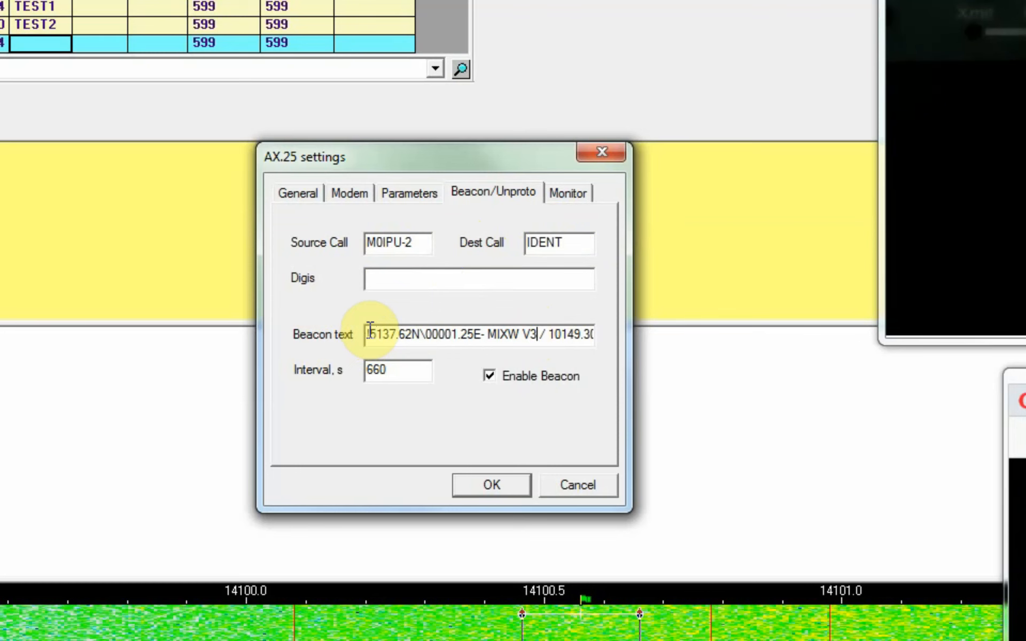
left_click_drag(370, 335, 1021, 318)
key("Delete")
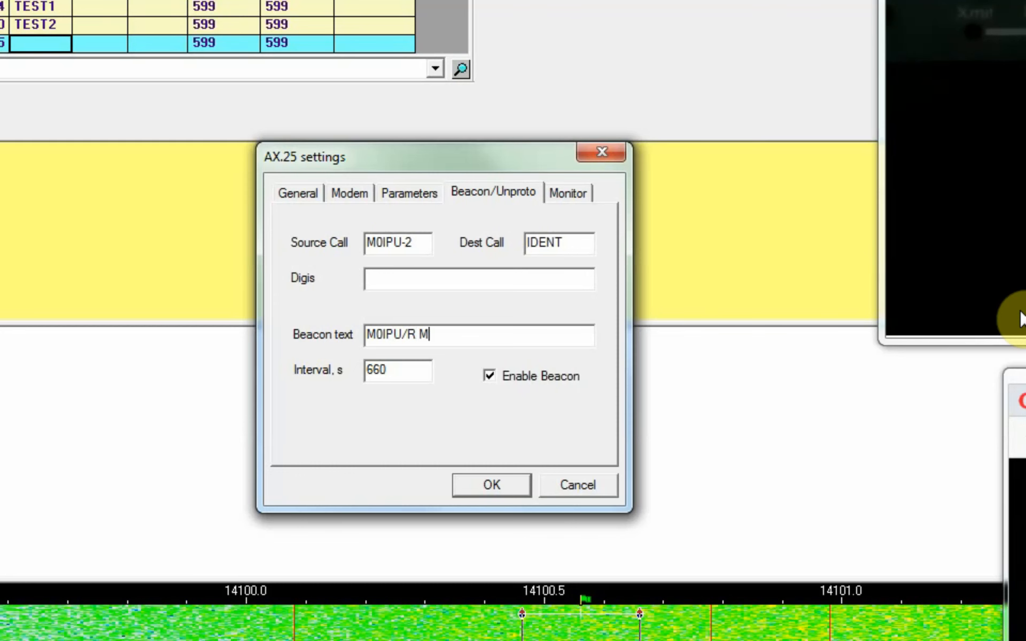
type("-4/D")
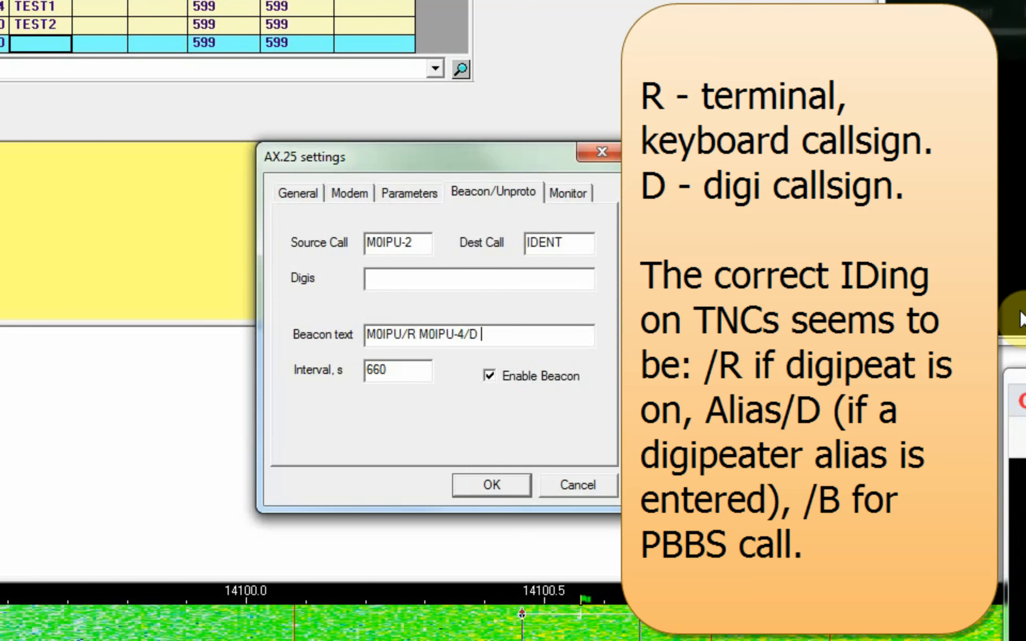
- Append the locator JO01 to the beacon's ident text and check the beacon interval
type(" JO")
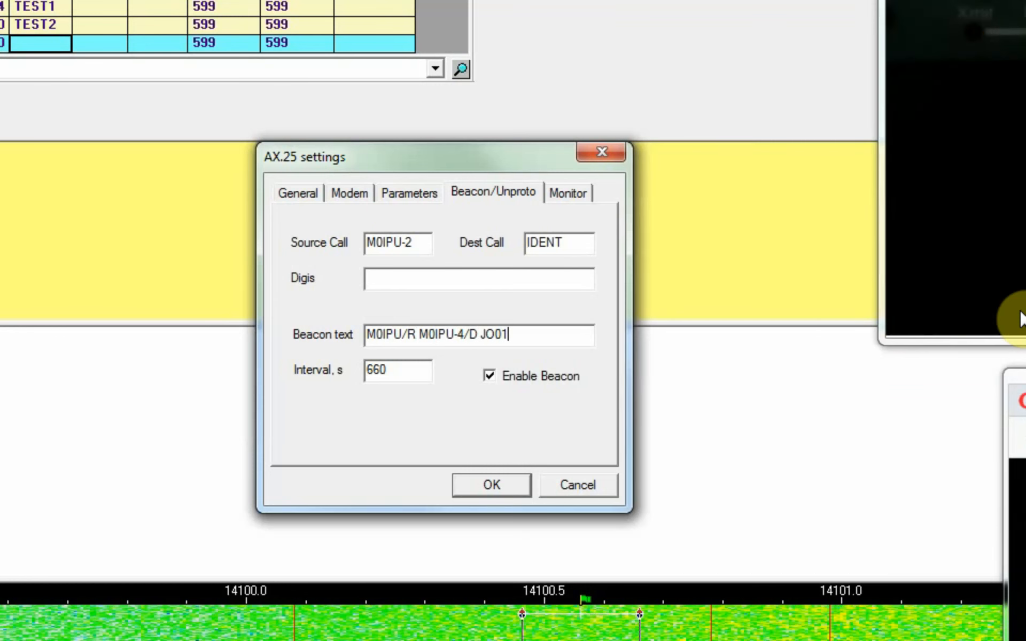
type("01")
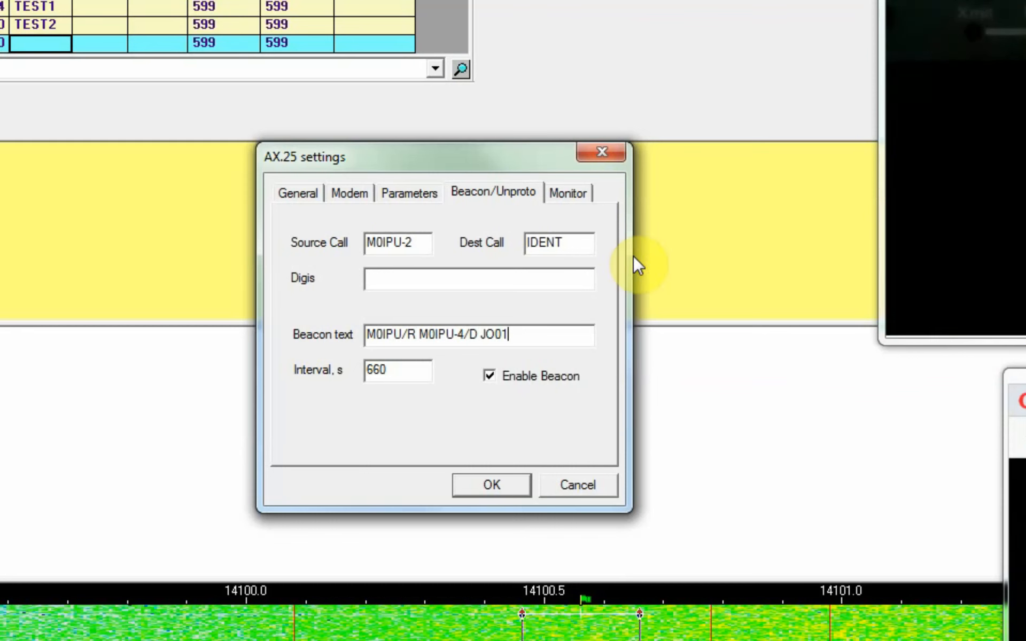
left_click(406, 377)
left_click_drag(407, 377, 359, 371)
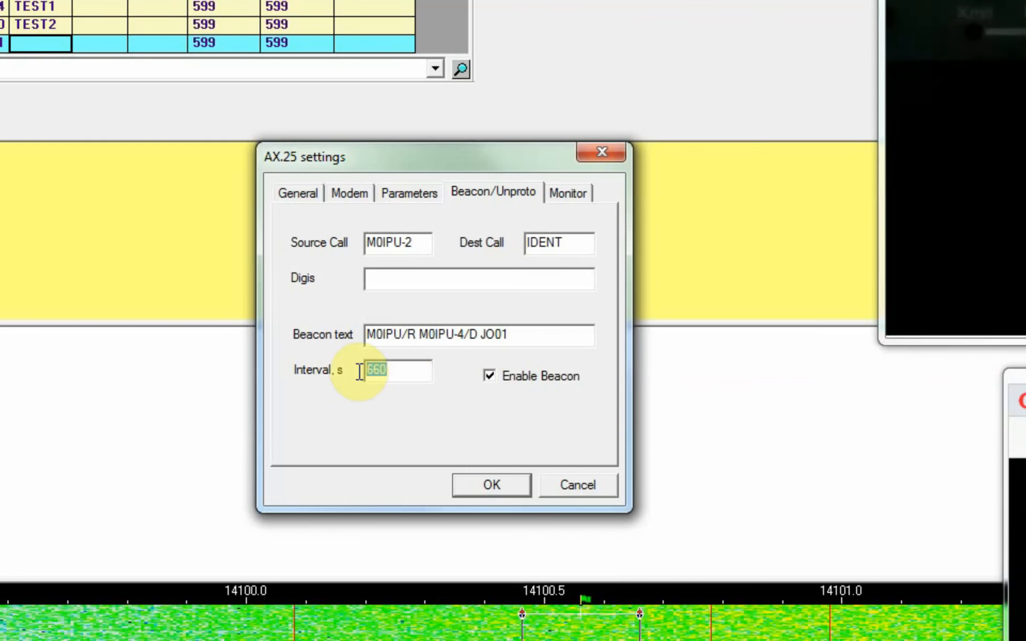
left_click(413, 376)
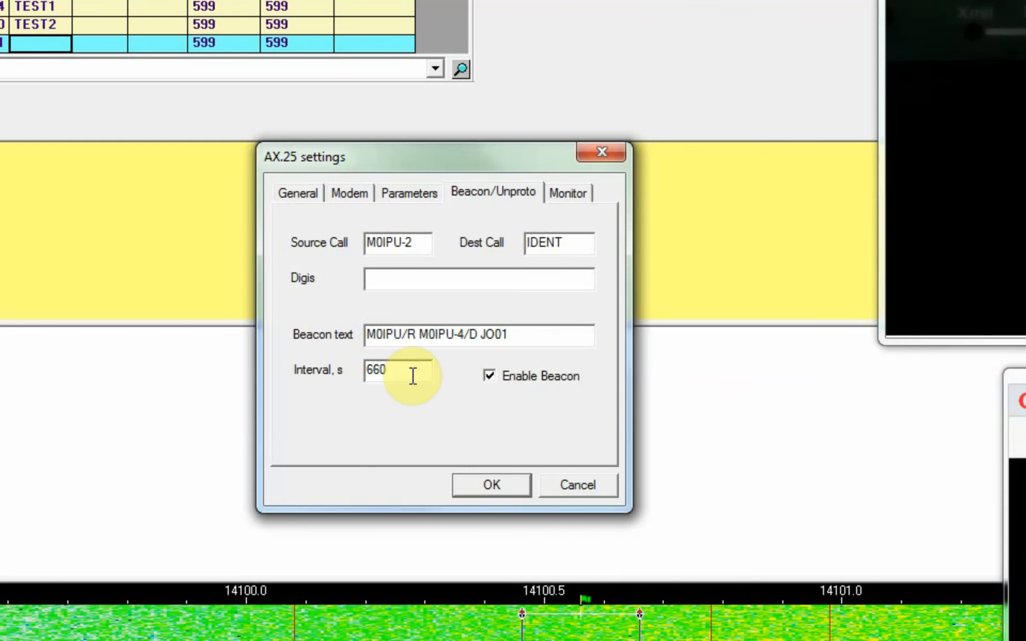
- Review the monitor, beacon, modem and general AX.25 settings and apply the configuration
left_click(575, 195)
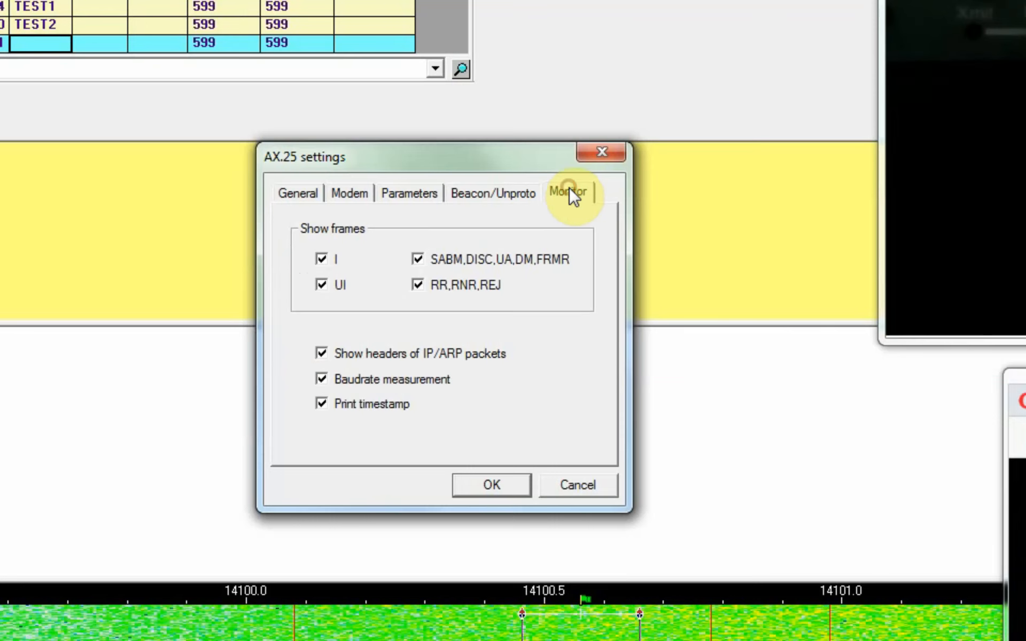
left_click(527, 193)
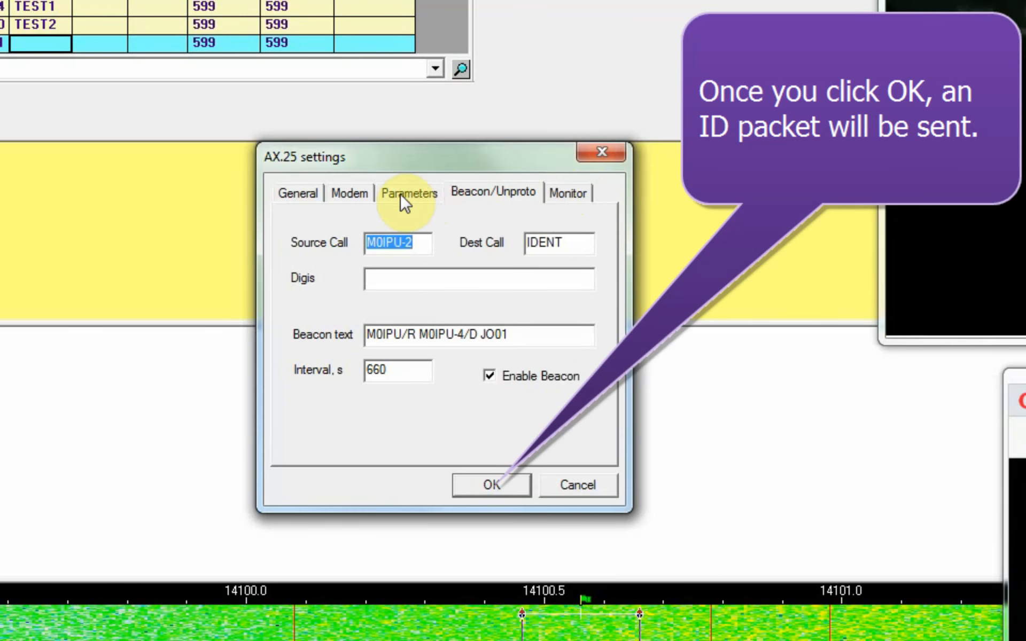
left_click(404, 198)
left_click(331, 195)
left_click(308, 195)
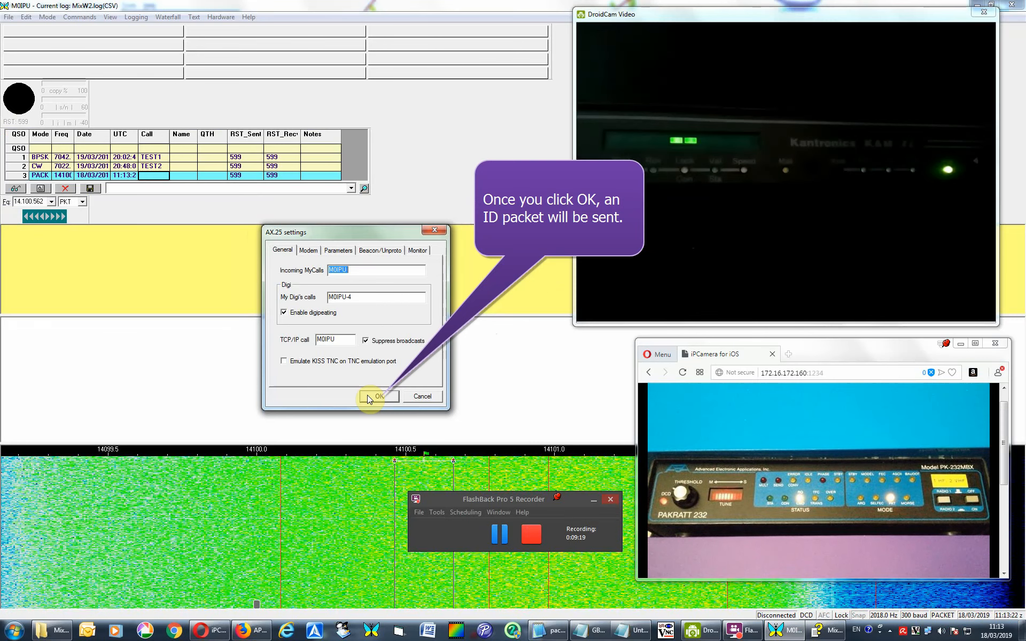
left_click(367, 396)
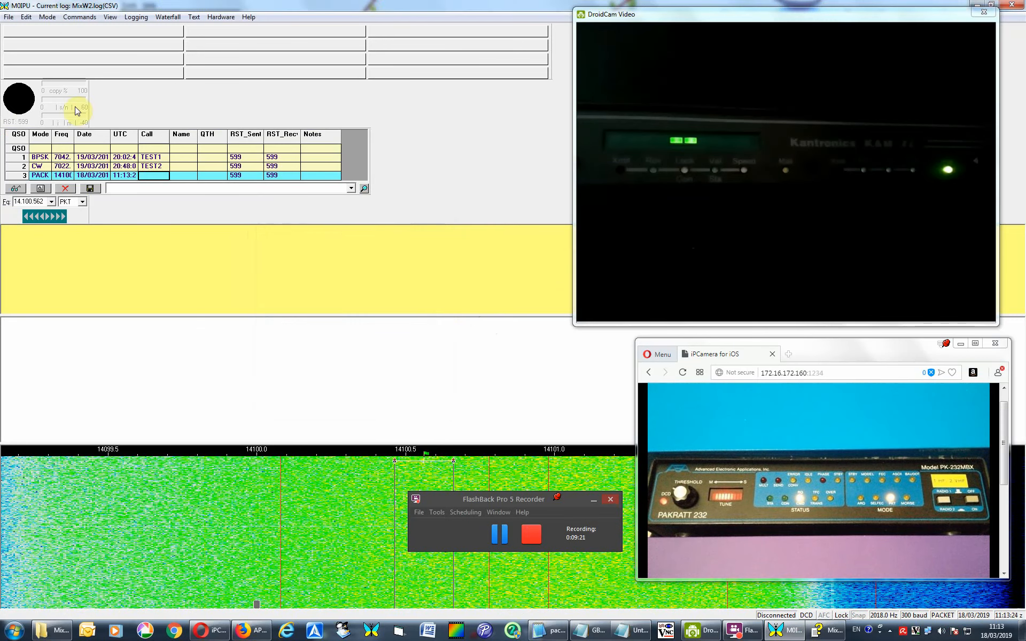
- Open the additional modes settings and examine the FT8 entry's name, external program path, wait option and CAT, PTT and soundboard closing options
left_click(47, 17)
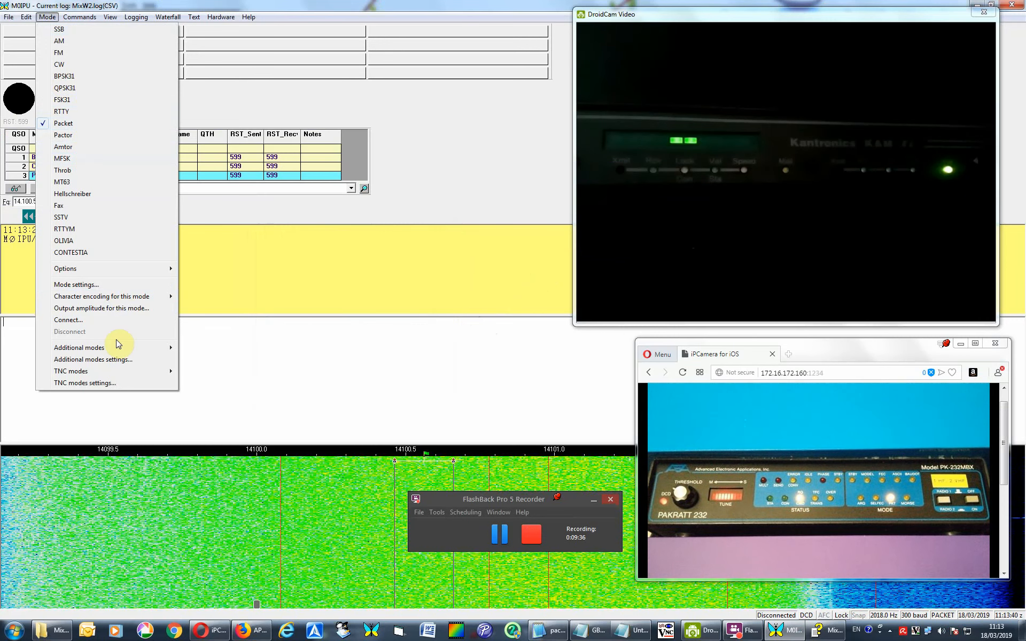
mouse_move(113, 351)
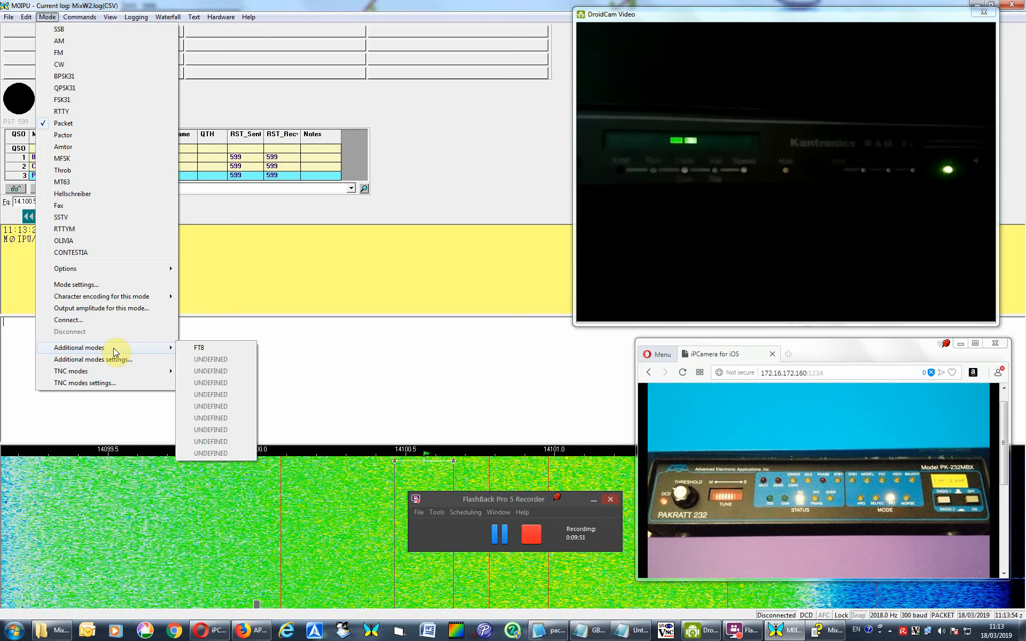
left_click(115, 359)
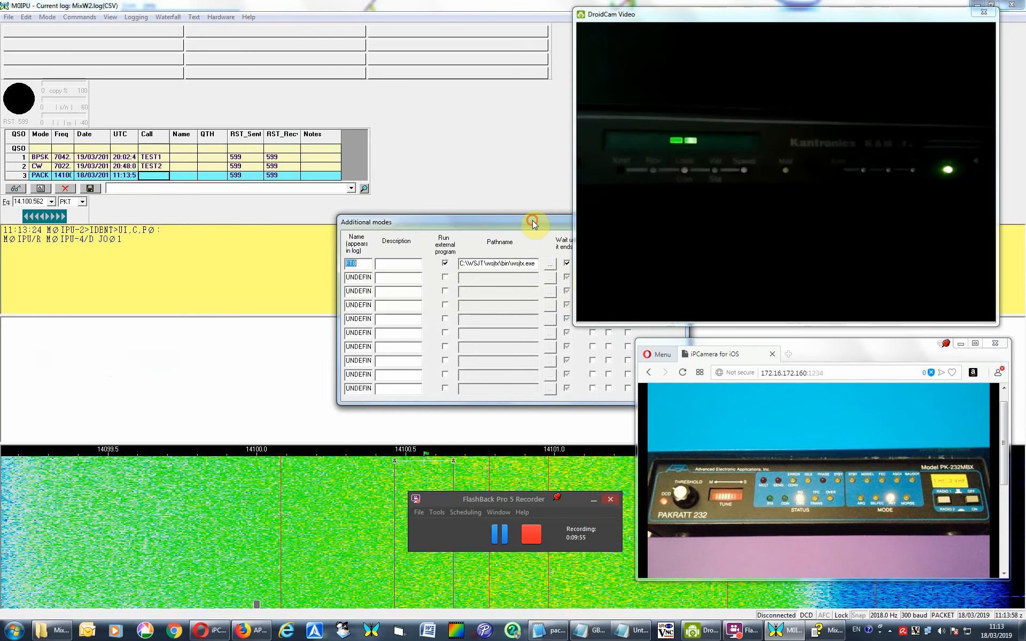
left_click_drag(539, 226, 350, 191)
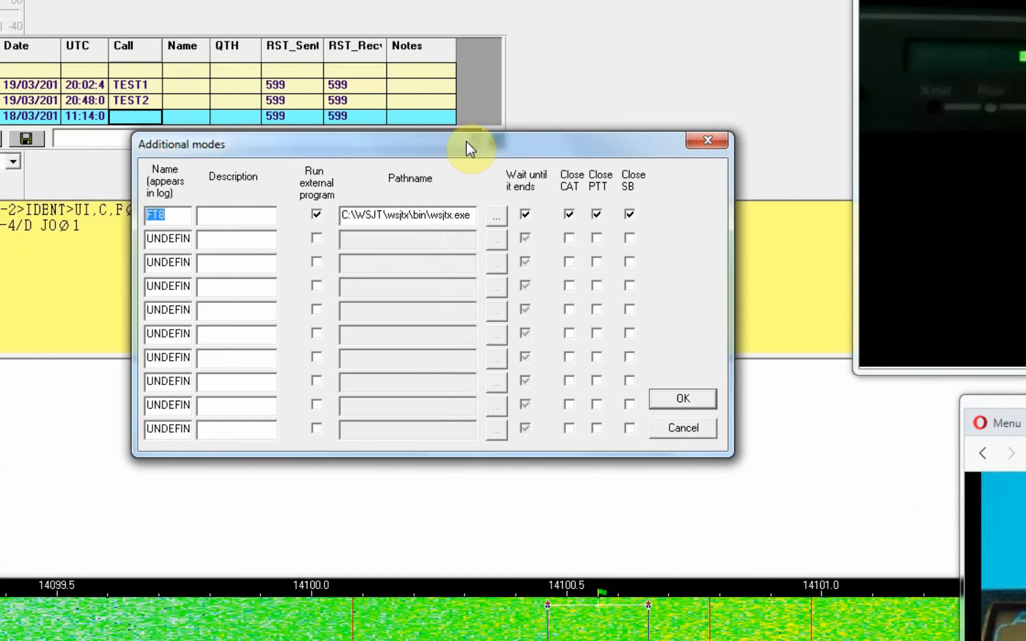
left_click(175, 213)
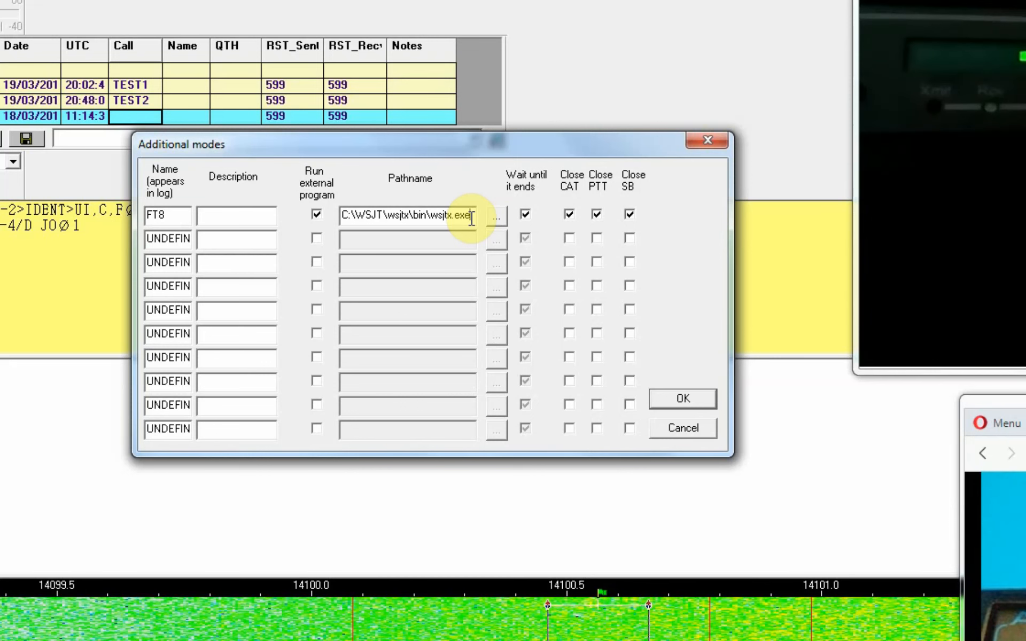
left_click(501, 218)
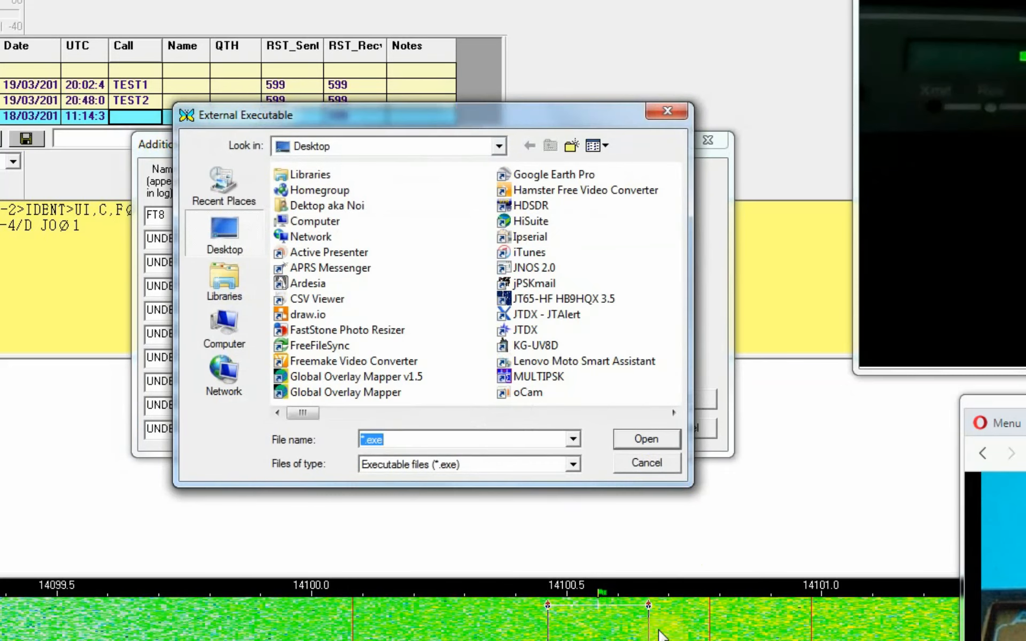
left_click(662, 462)
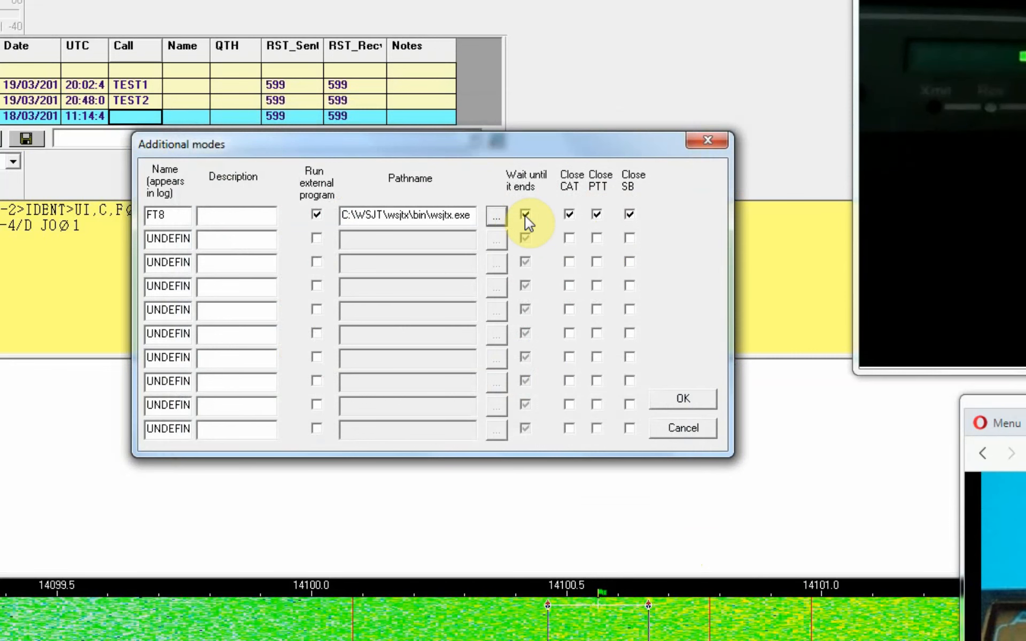
left_click(570, 215)
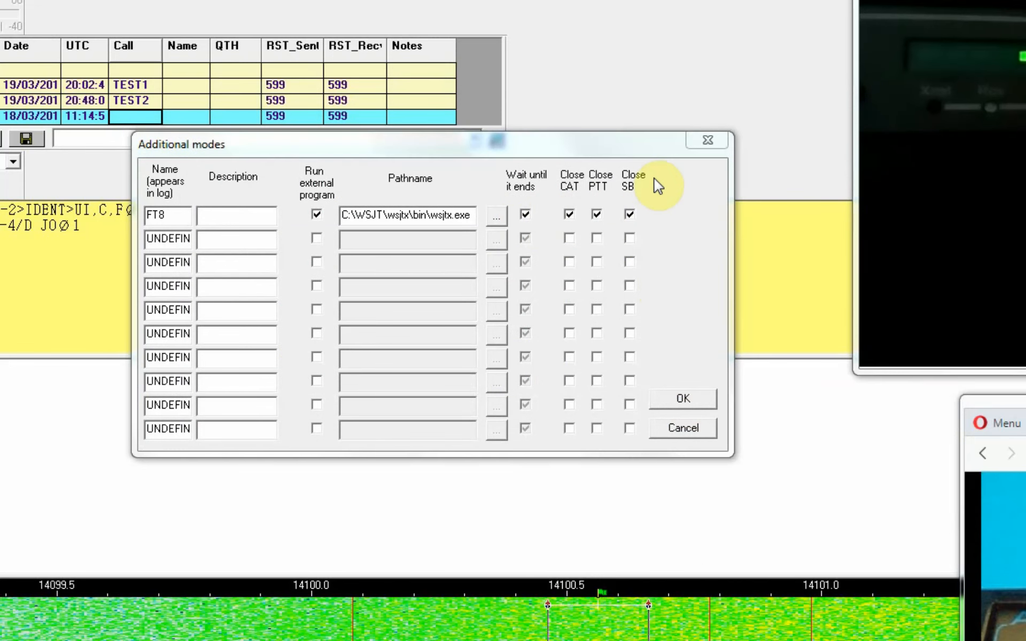
left_click(654, 178)
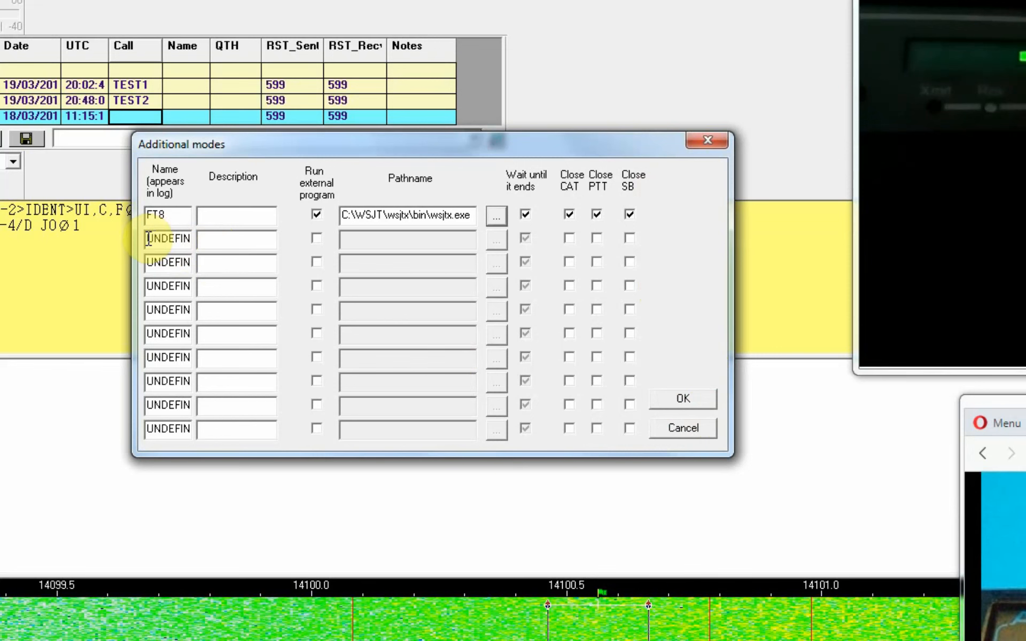
- Name the second additional mode JT9 and save the additional modes settings
left_click_drag(149, 238, 294, 235)
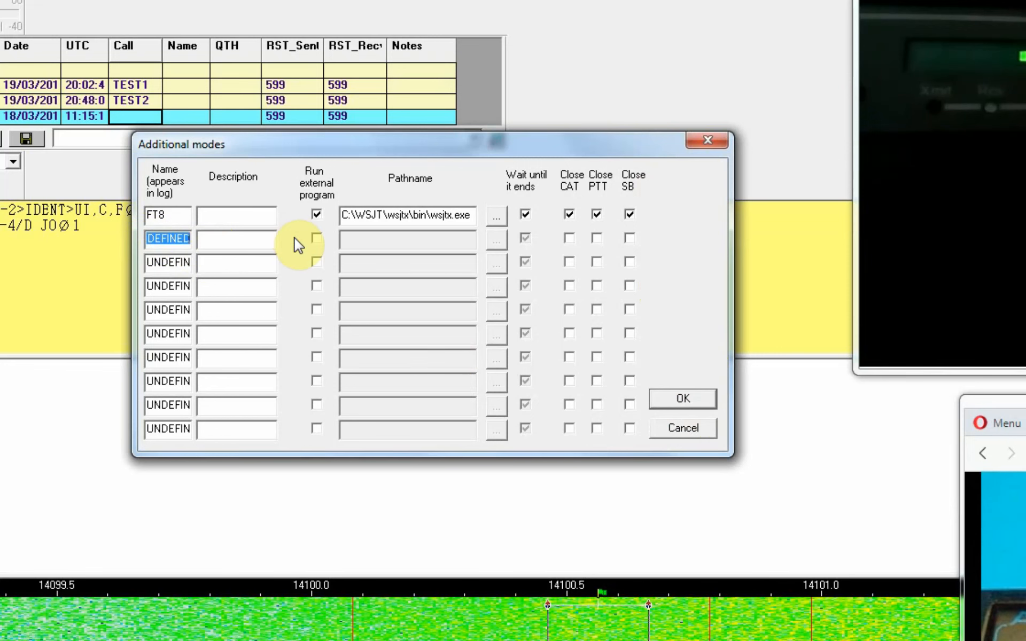
key("Delete")
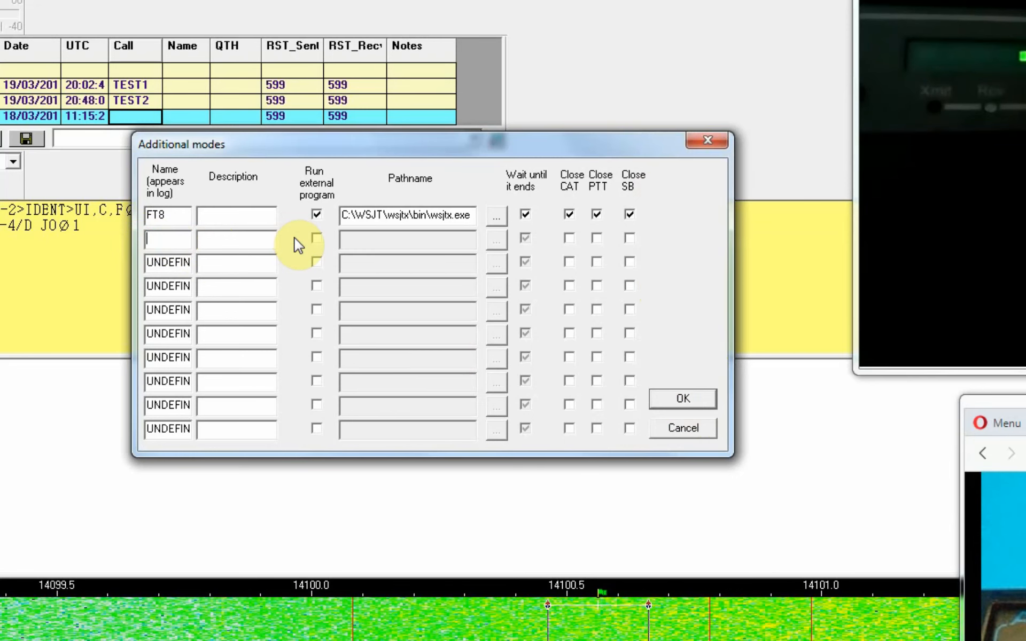
type("JT")
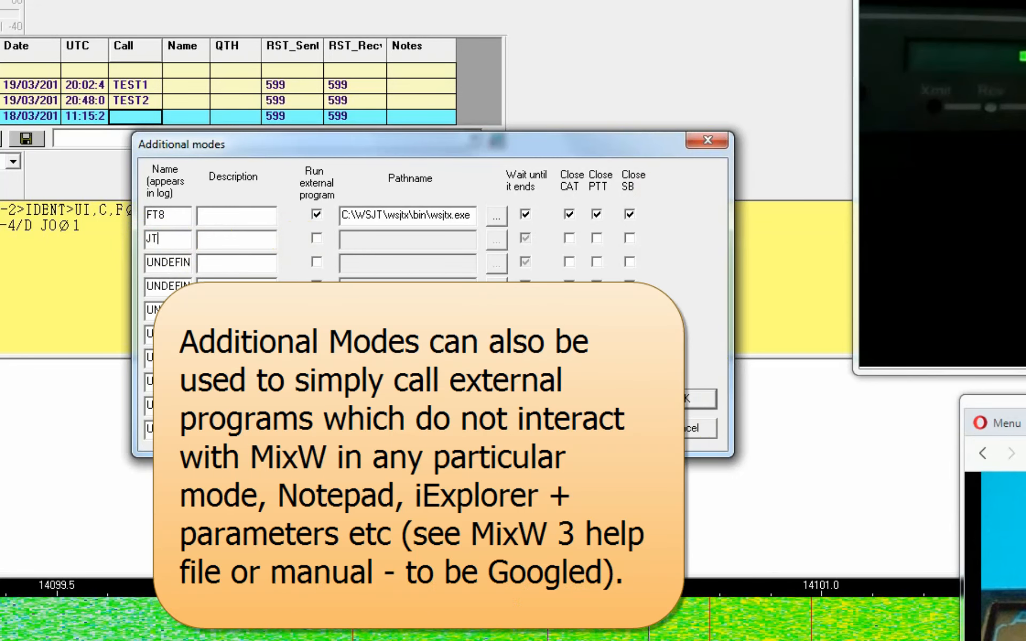
type("9")
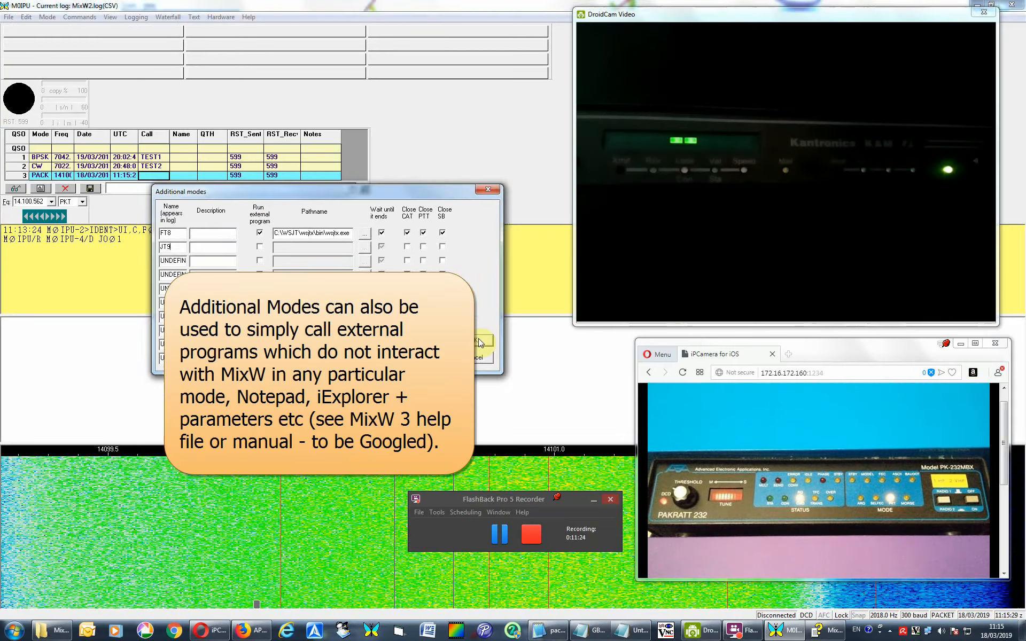
left_click(700, 398)
- Switch the operating mode to the additional mode JT9
left_click(48, 17)
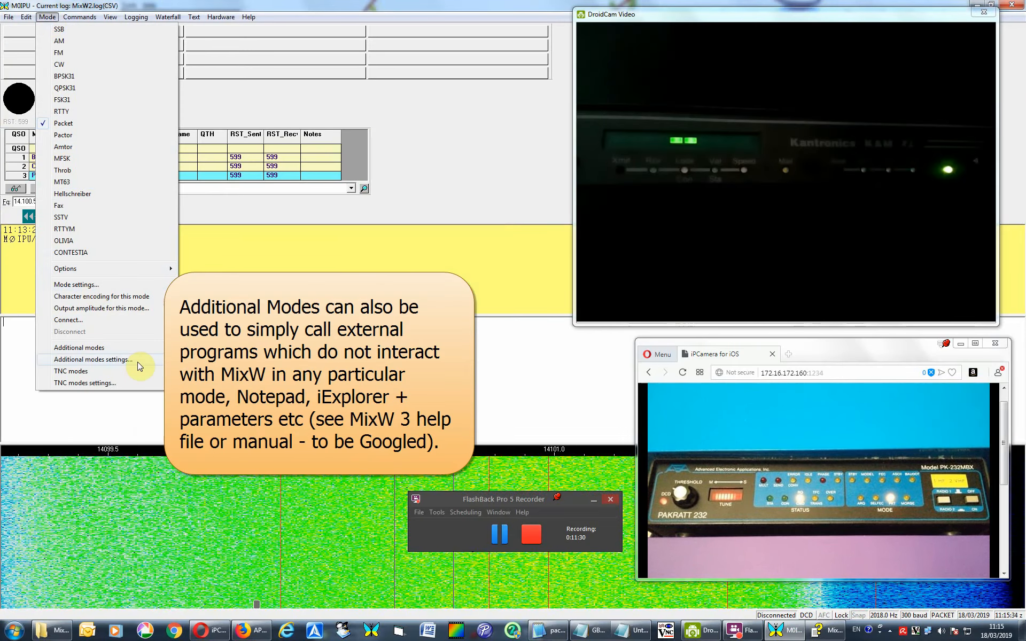
mouse_move(137, 355)
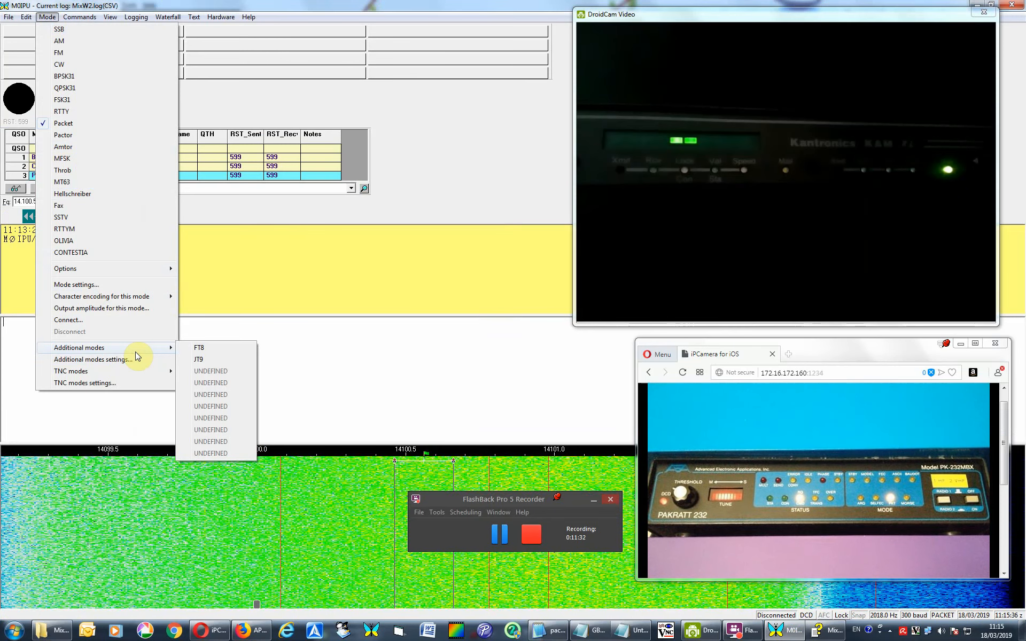
left_click(201, 359)
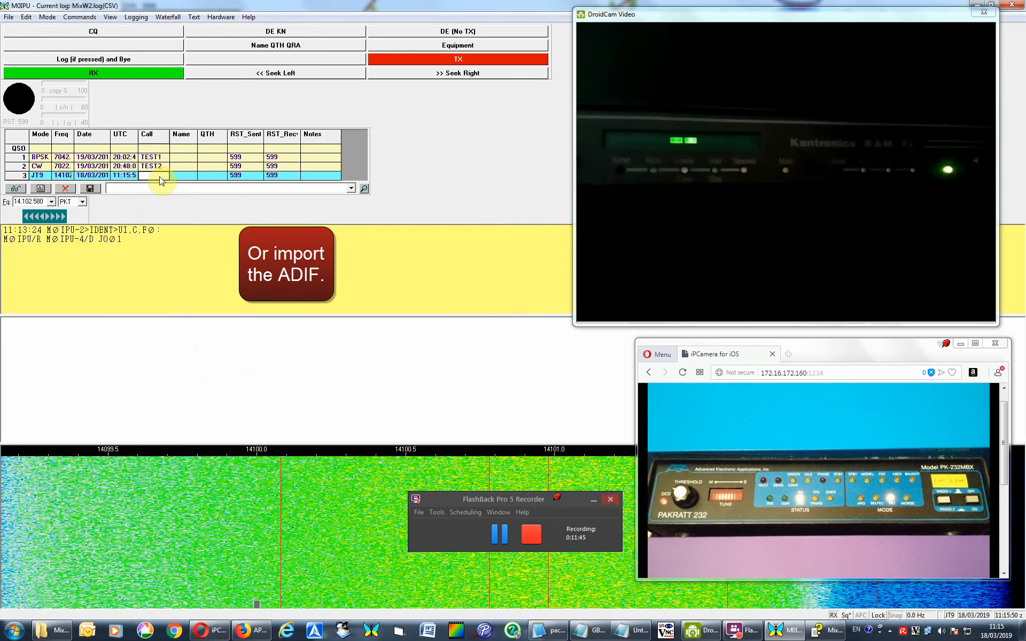
left_click(135, 17)
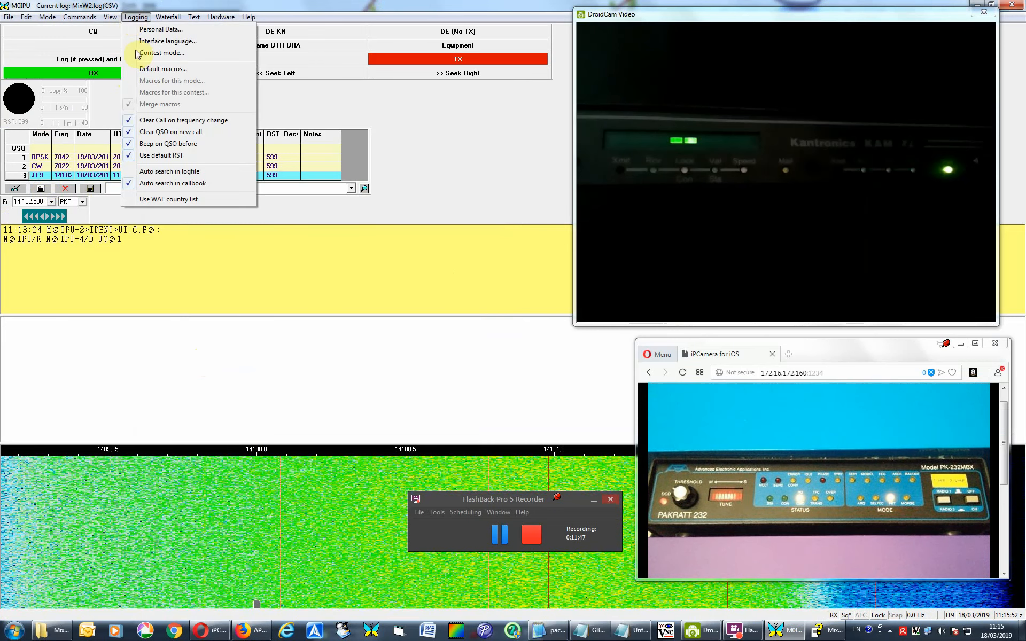
left_click(357, 101)
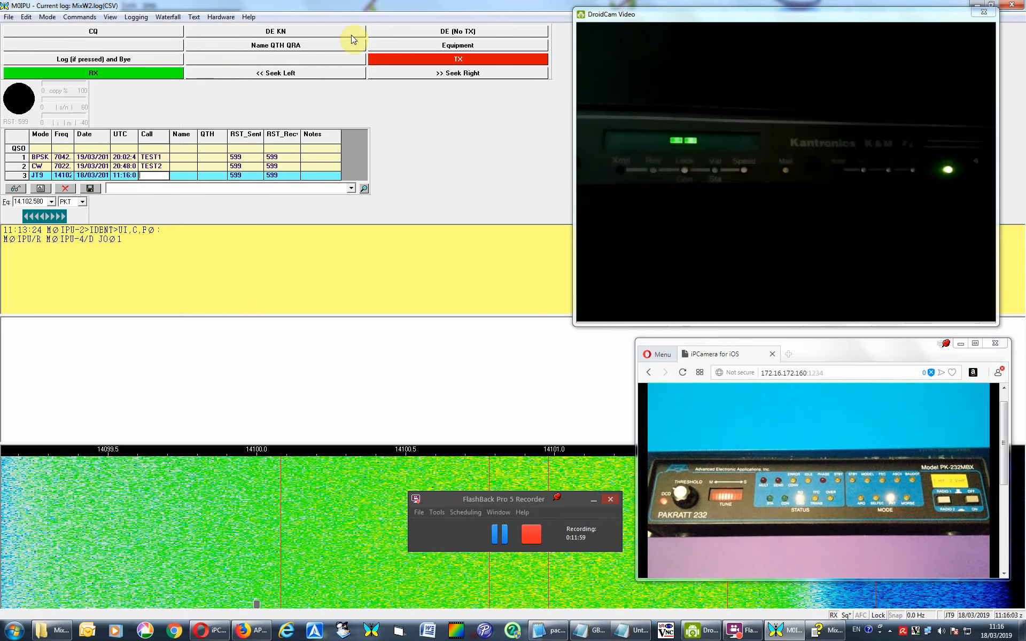
left_click(131, 20)
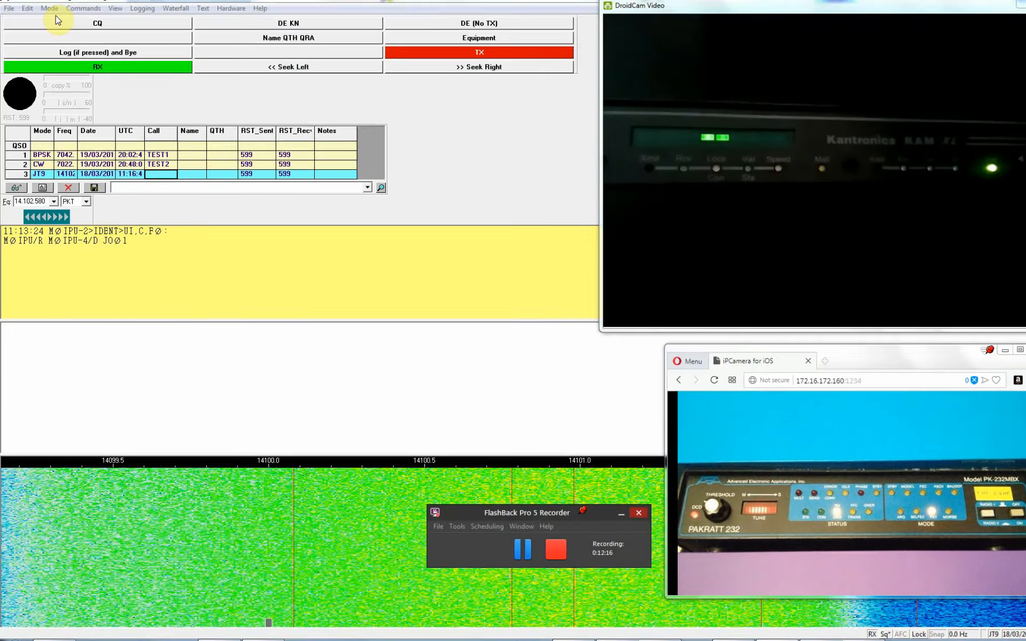
- Open the TNC modes settings and examine the Pactor entry's name, description and macro file path
left_click(47, 17)
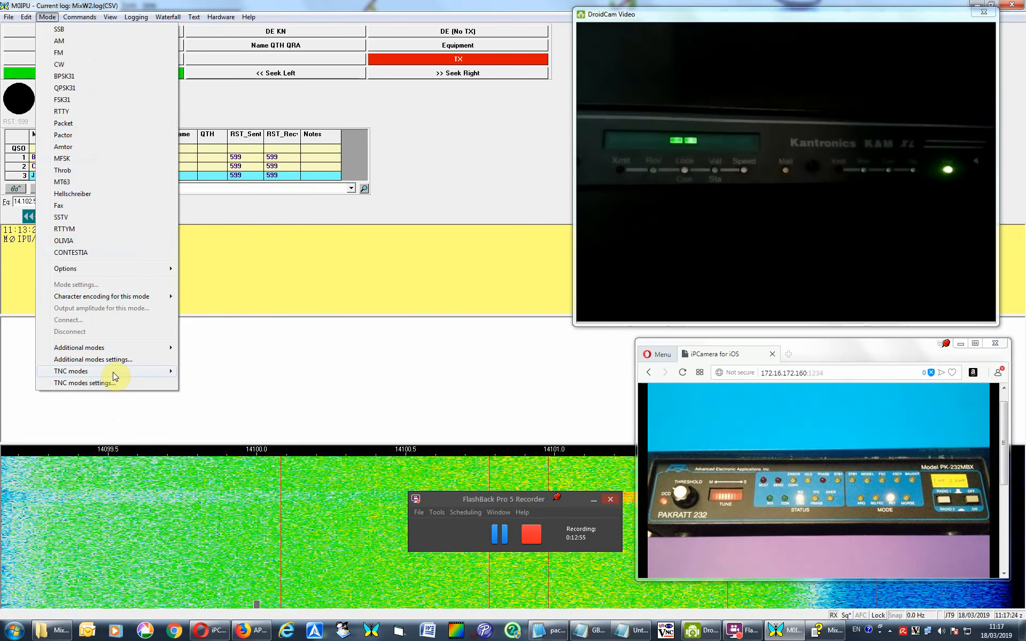
mouse_move(114, 374)
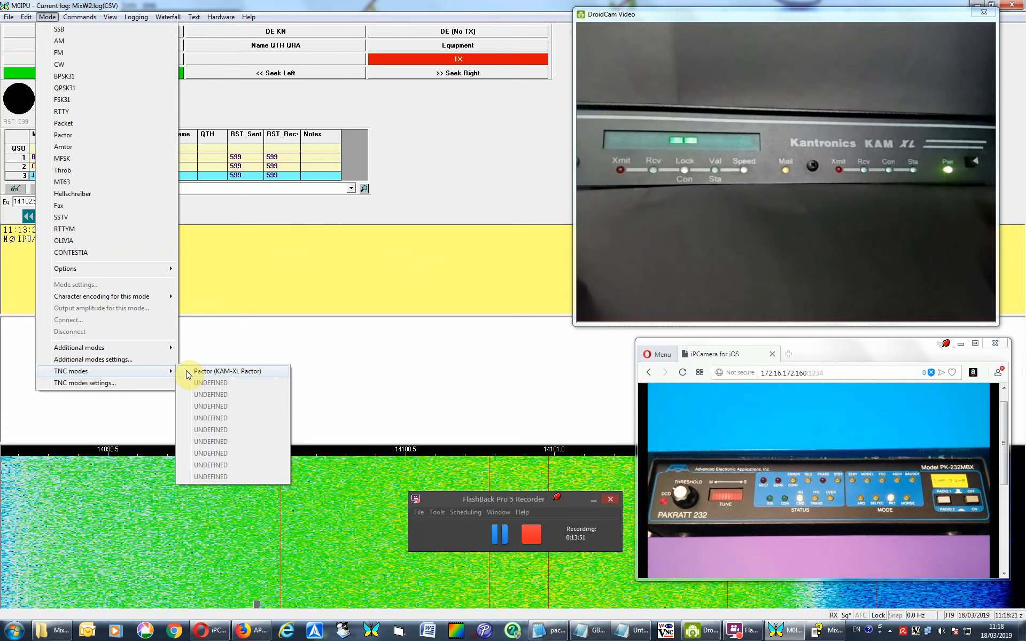
left_click(153, 385)
left_click(198, 283)
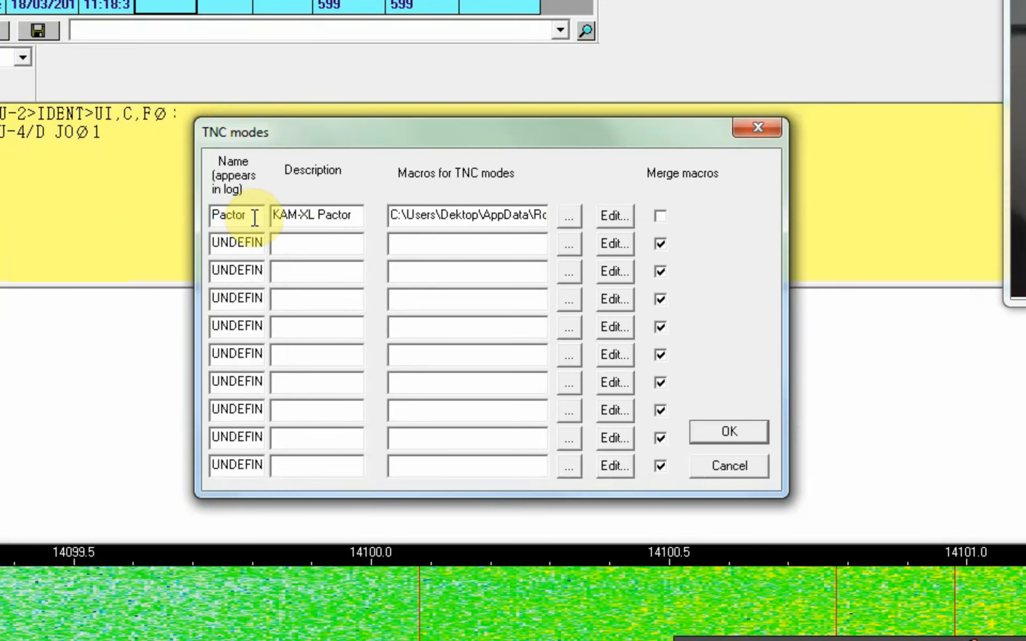
left_click_drag(243, 217, 195, 217)
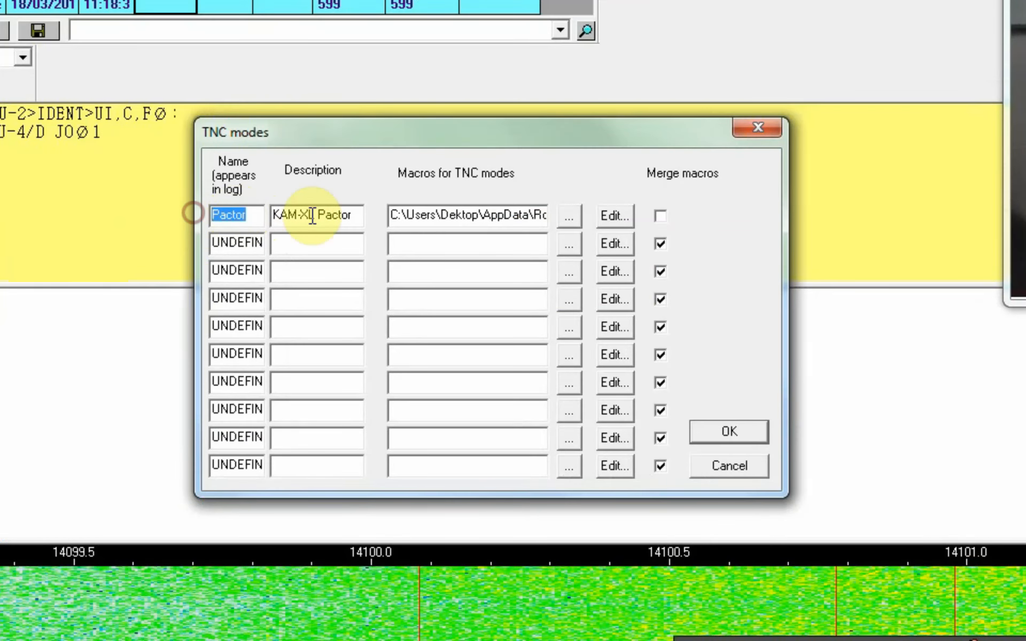
left_click_drag(355, 216, 257, 215)
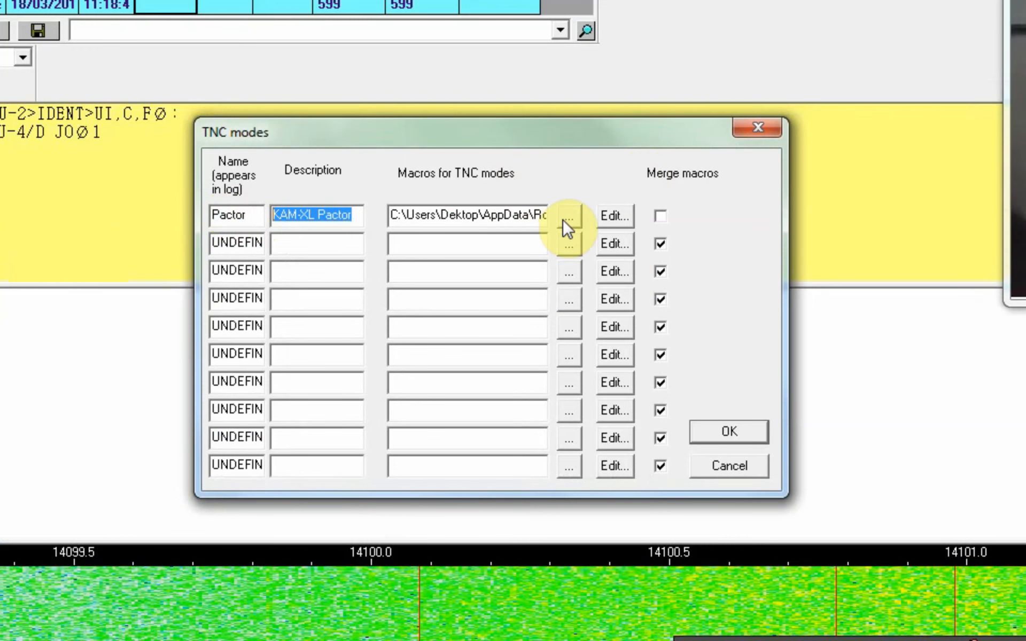
left_click_drag(546, 218, 724, 210)
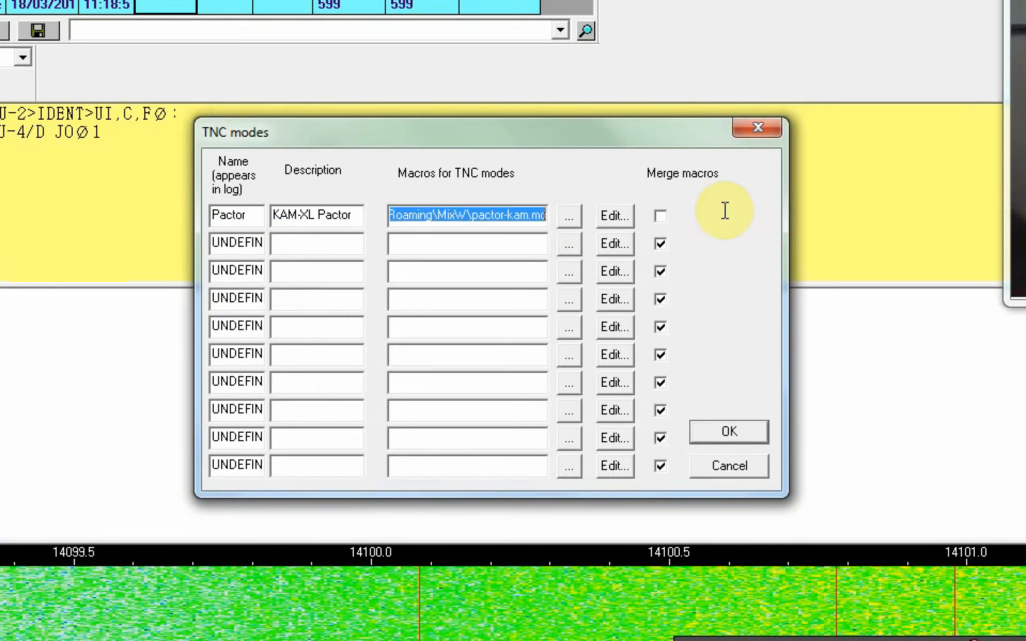
left_click(522, 219)
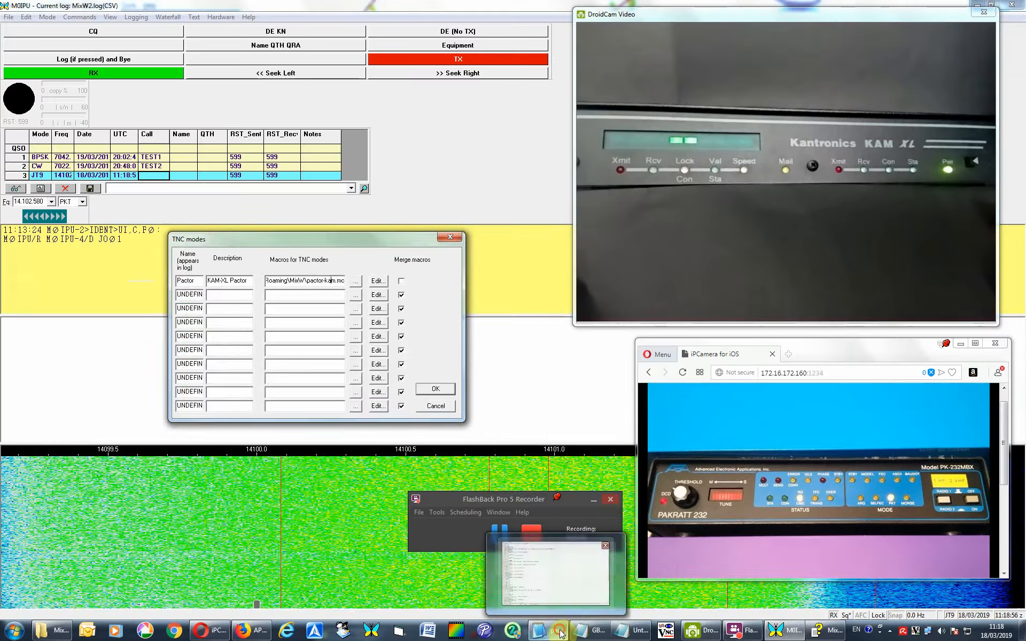
- Open the Pactor mode's macro list and examine the hide-text, Ctrl-C and show-text commands in the Ctrl-F11 Disc macro
left_click(615, 215)
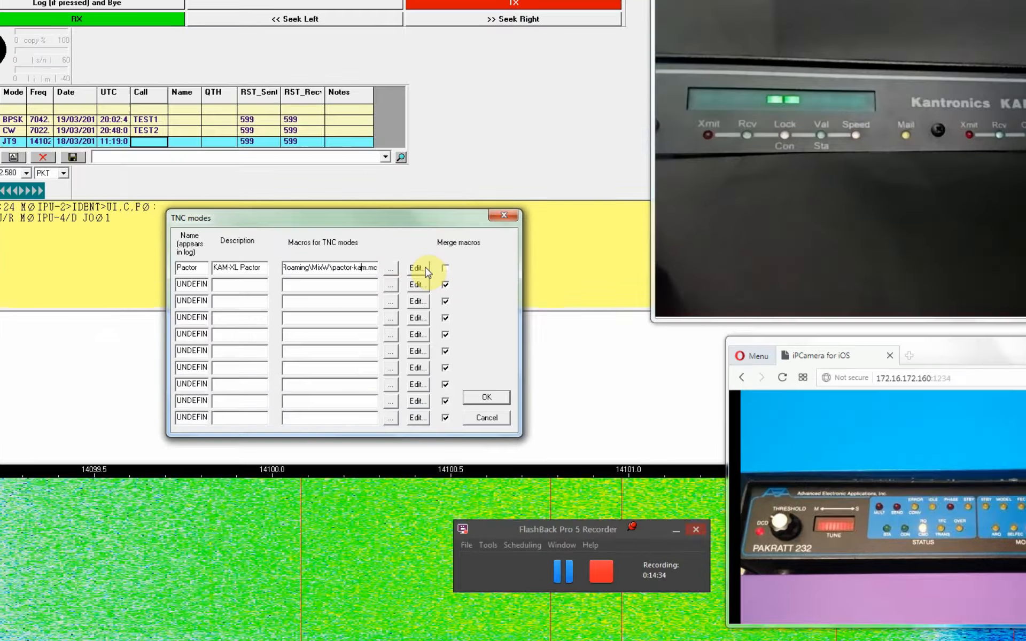
left_click(384, 280)
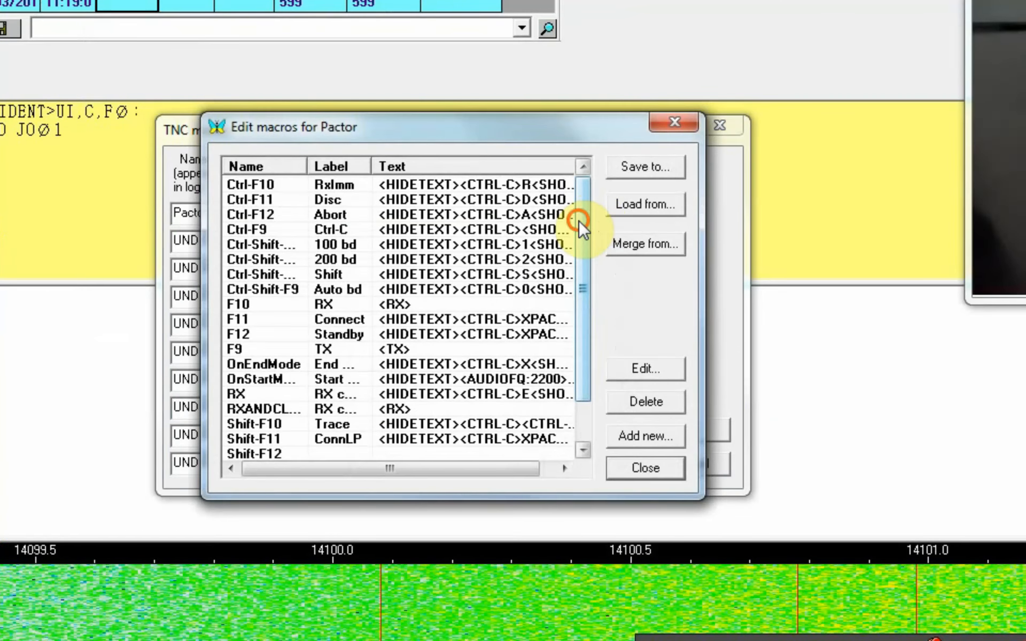
left_click_drag(578, 220, 584, 195)
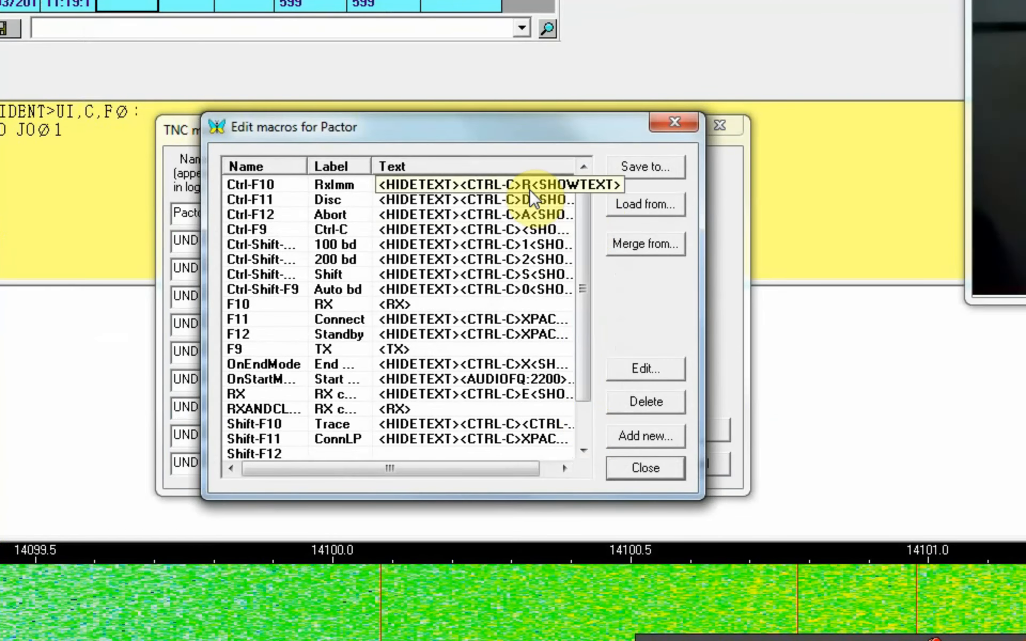
double_click(524, 202)
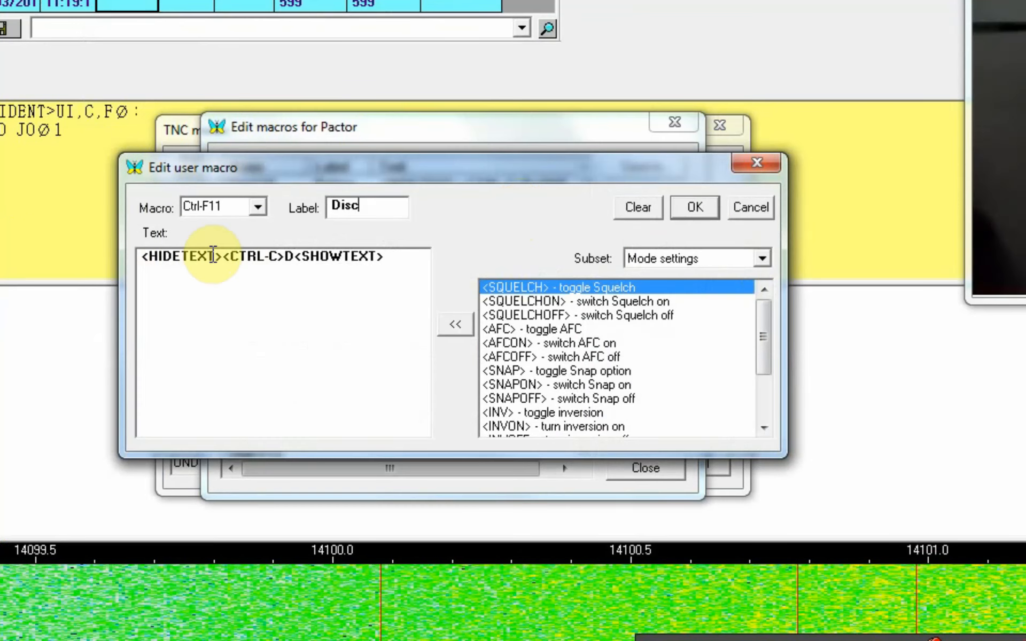
left_click_drag(217, 255, 41, 254)
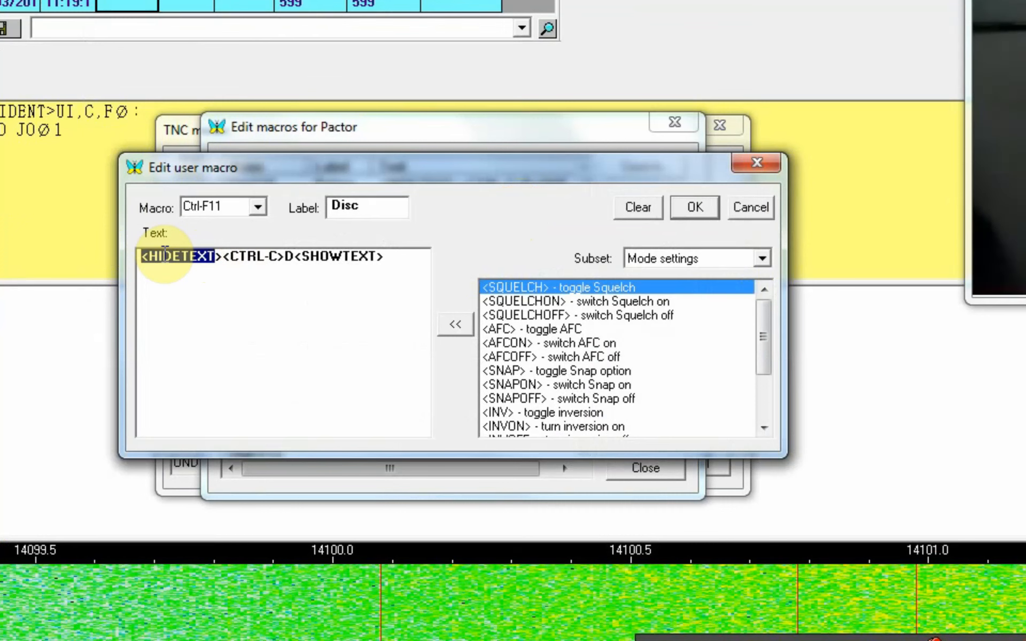
left_click(262, 256)
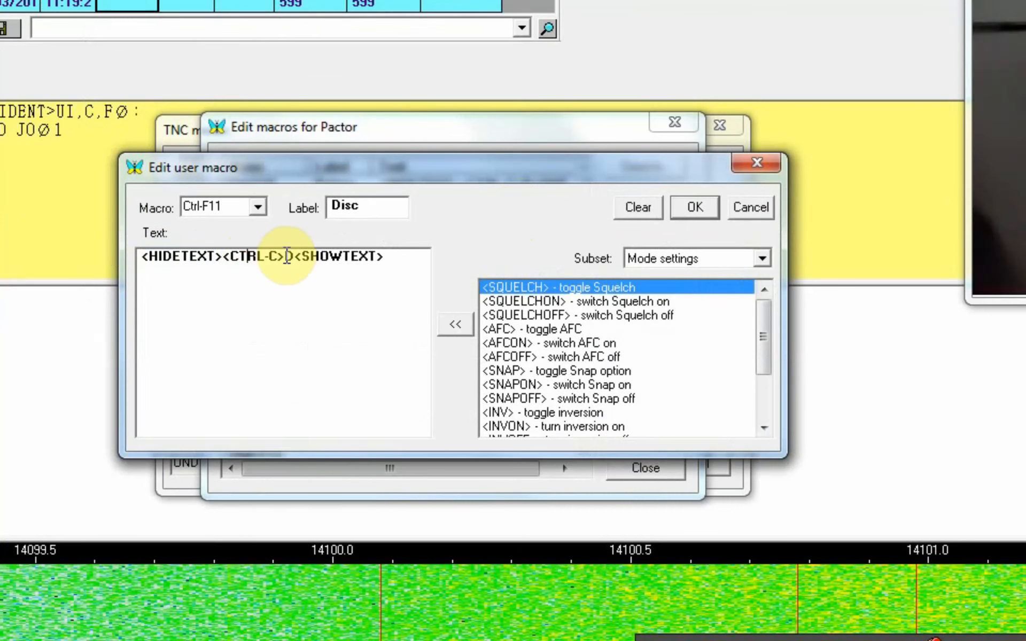
left_click_drag(284, 255, 227, 259)
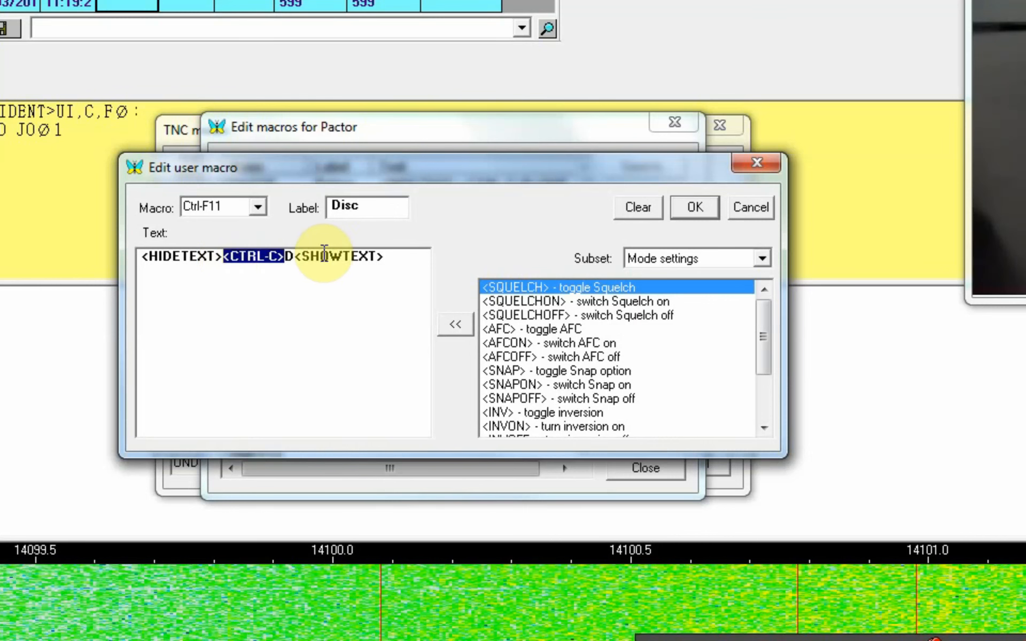
left_click(296, 258)
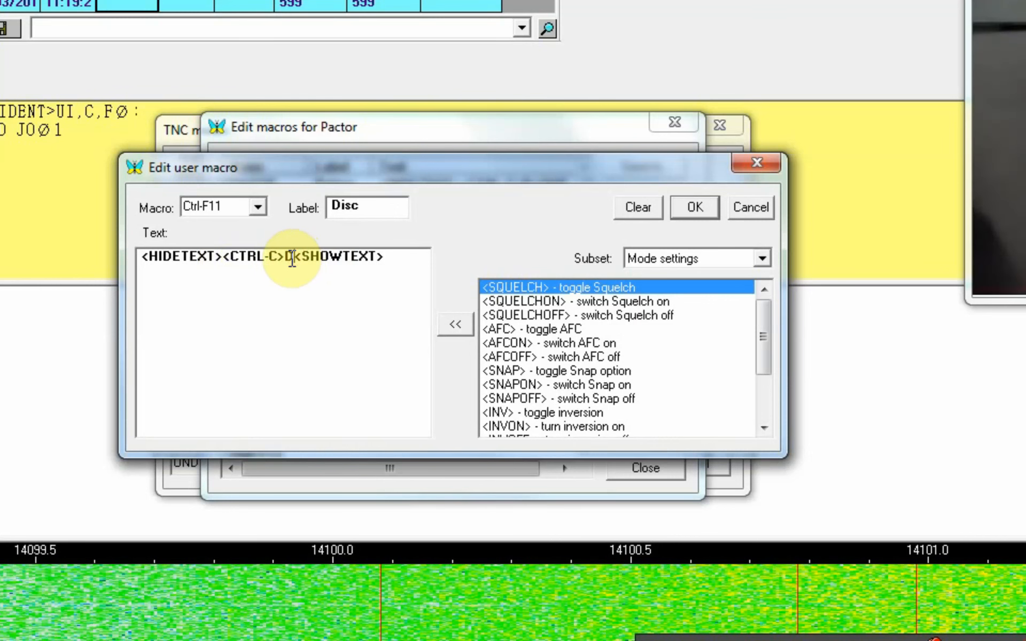
left_click_drag(287, 258, 428, 252)
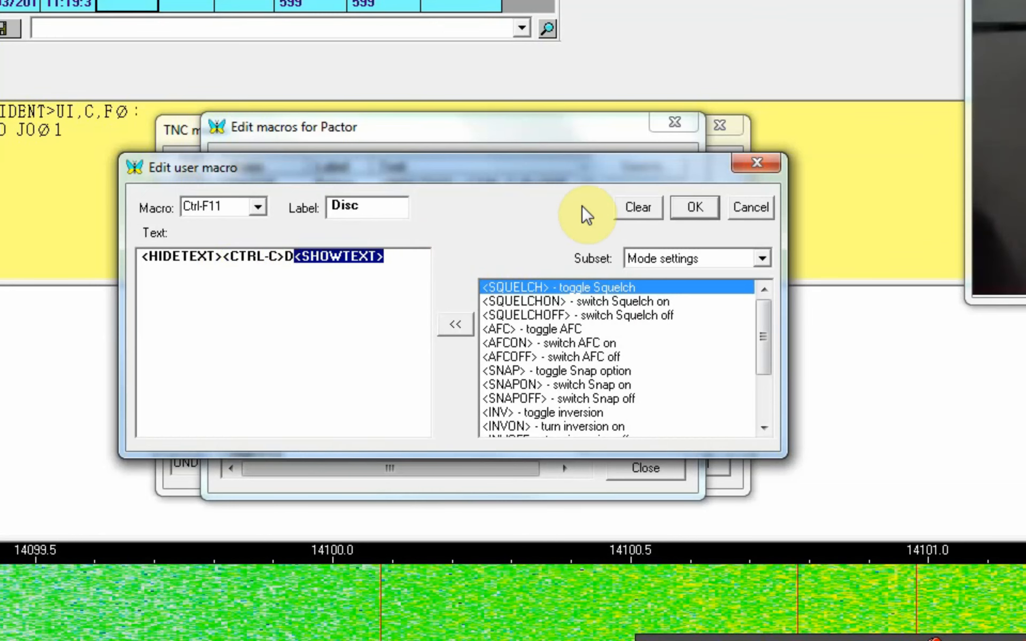
left_click(751, 208)
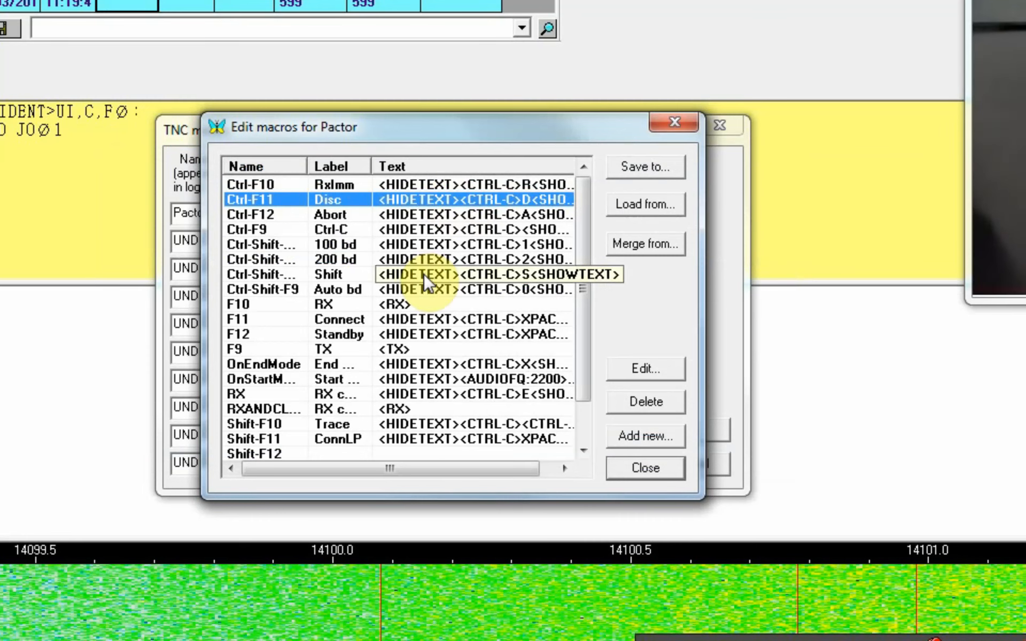
- Examine the text of the F9 TX macro and close it without changes
left_click_drag(586, 282, 597, 342)
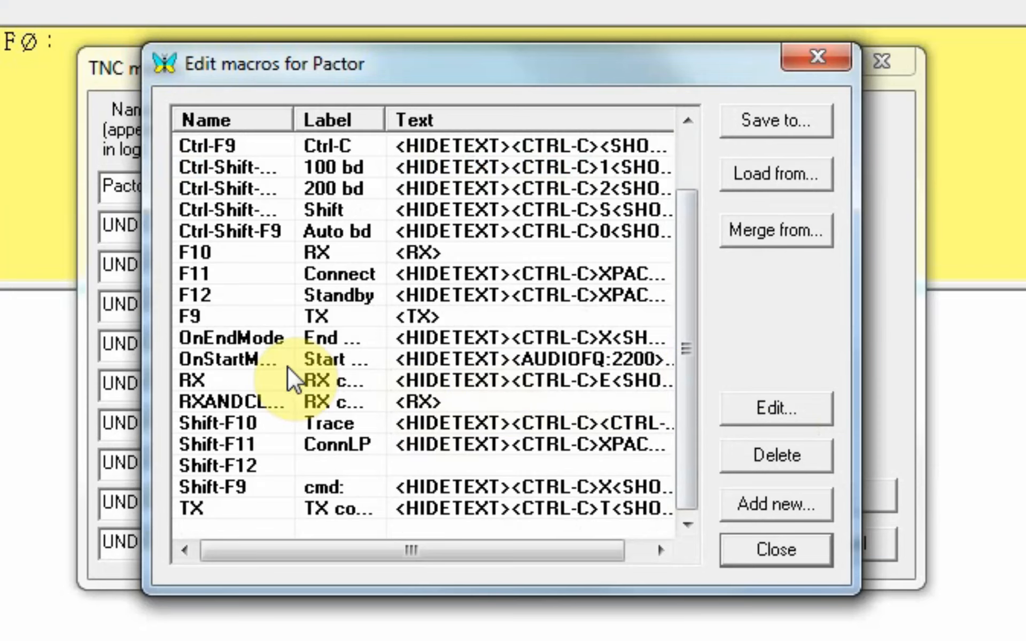
double_click(427, 320)
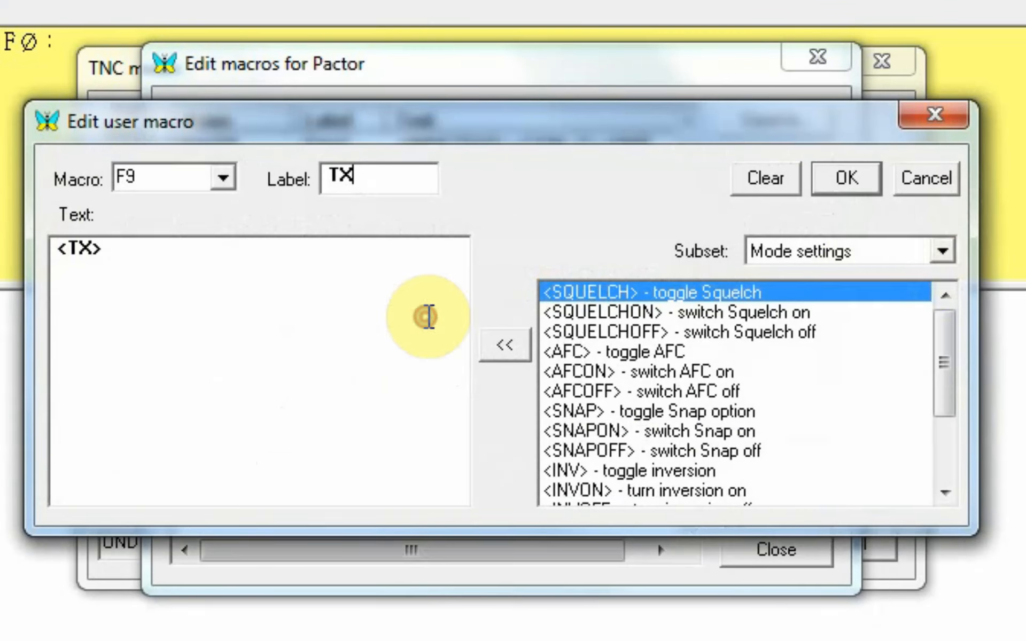
left_click(935, 178)
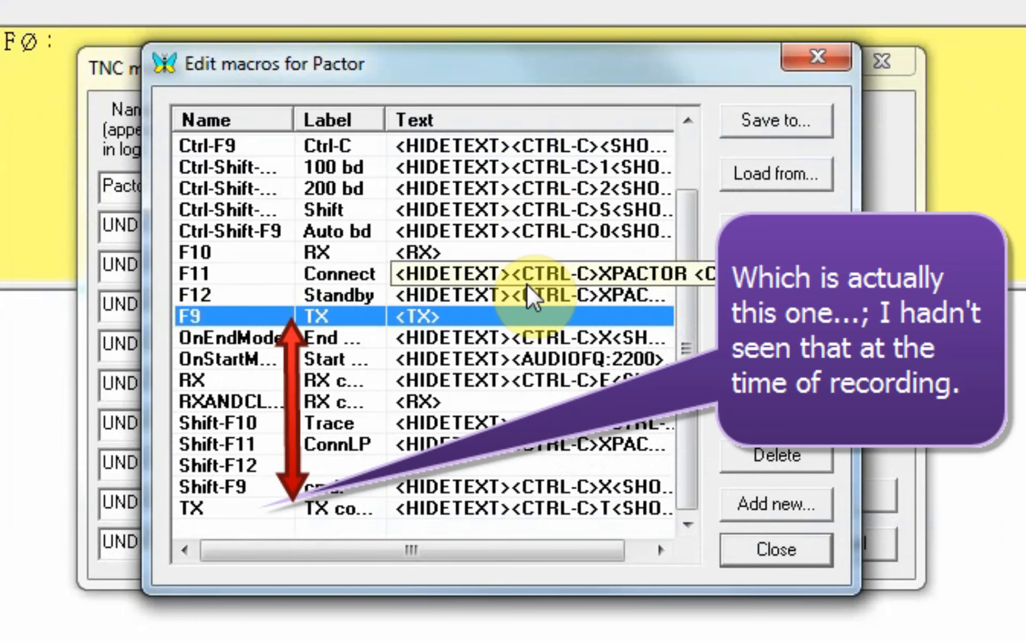
- Examine the commands in the F11 Connect macro, then close the macro list and accept the TNC modes settings
left_click(527, 285)
double_click(527, 285)
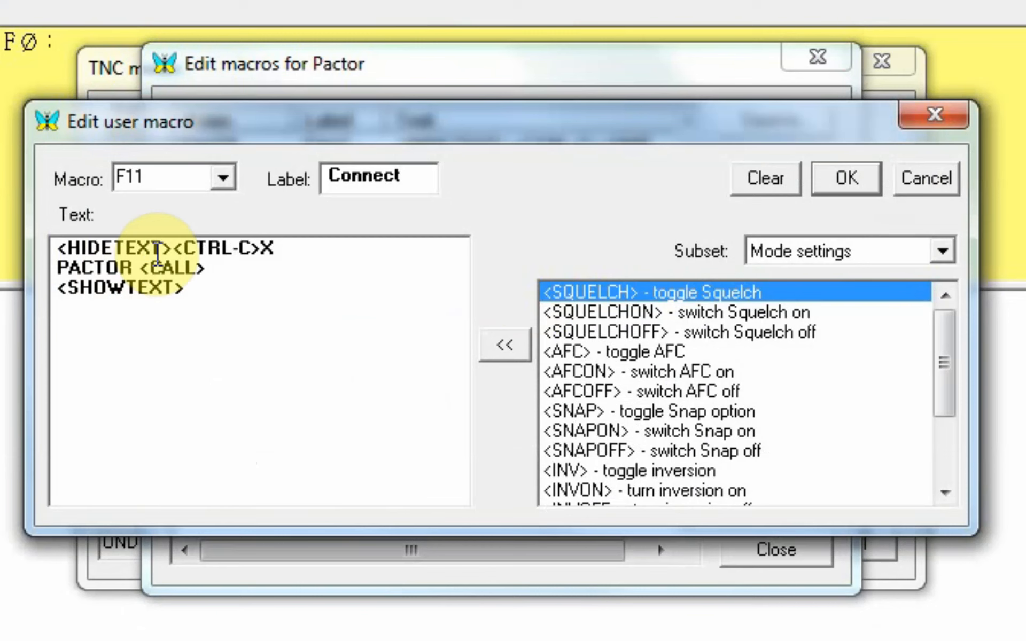
left_click_drag(183, 248, 255, 249)
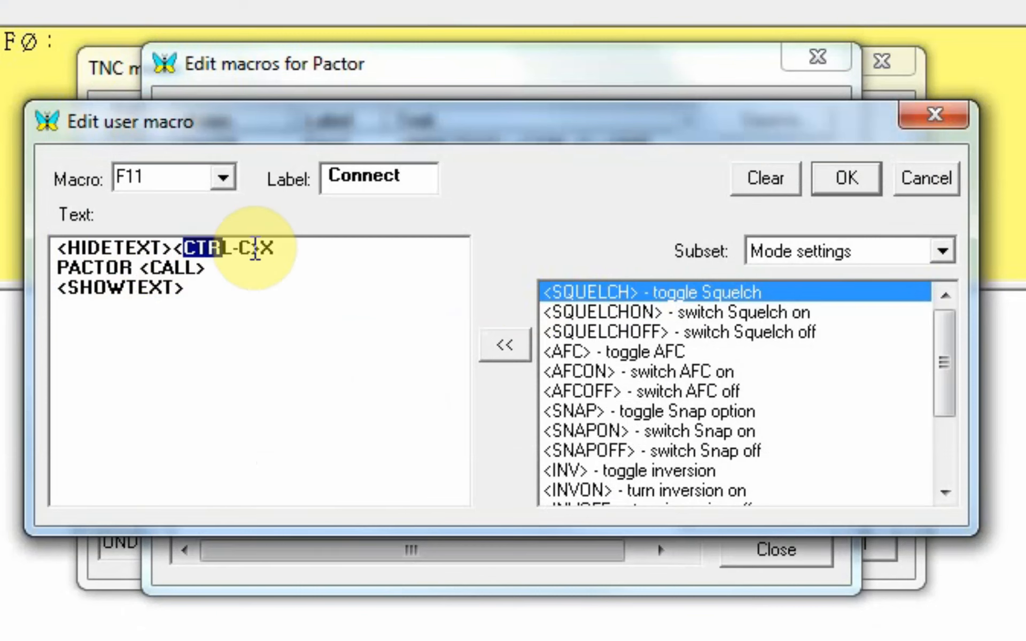
left_click(294, 252)
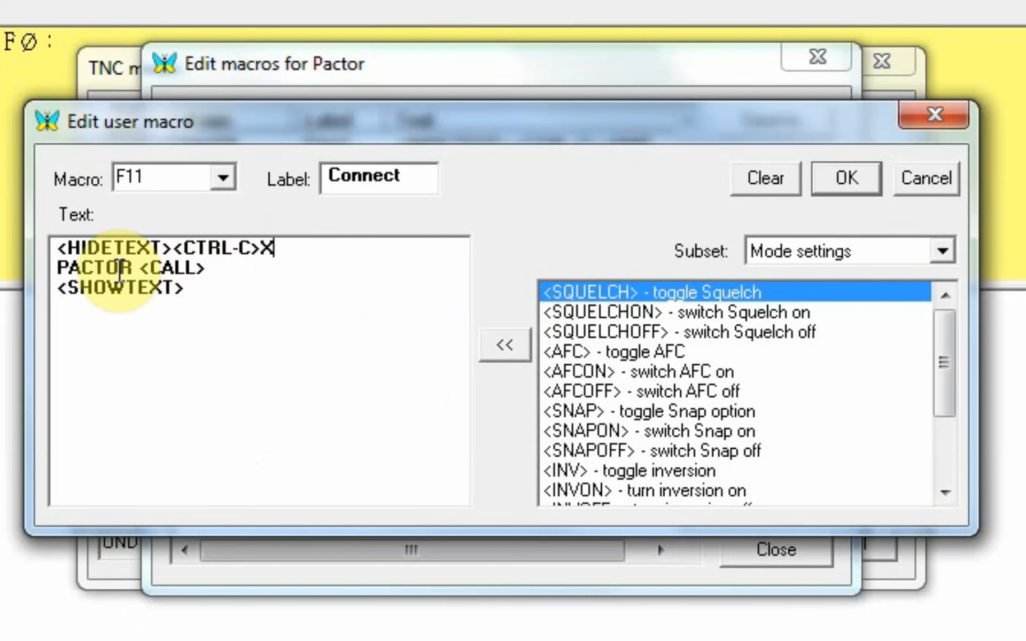
left_click_drag(132, 267, 54, 266)
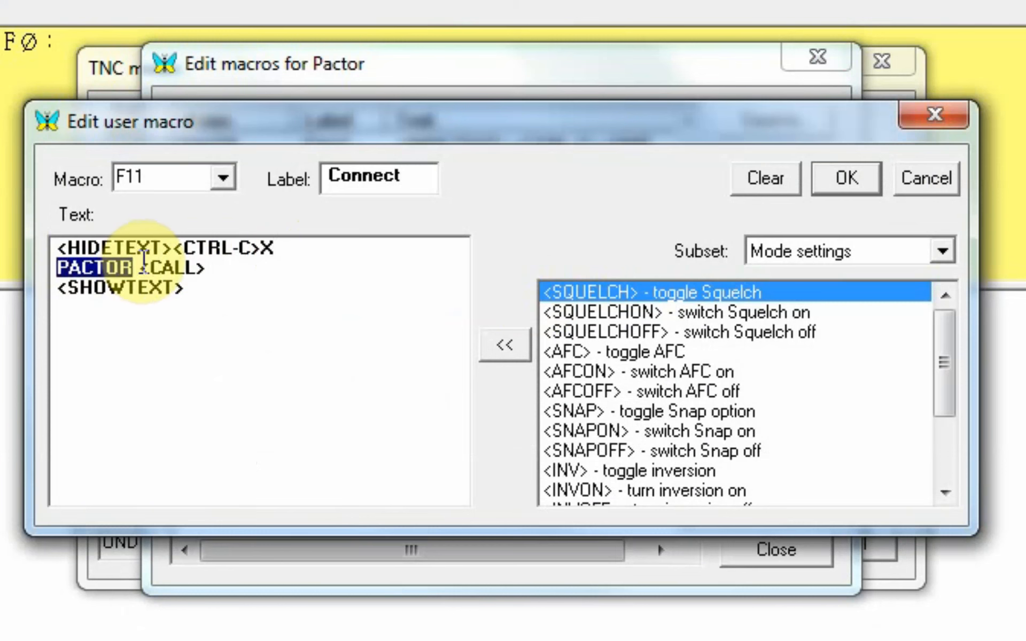
left_click_drag(150, 268, 222, 265)
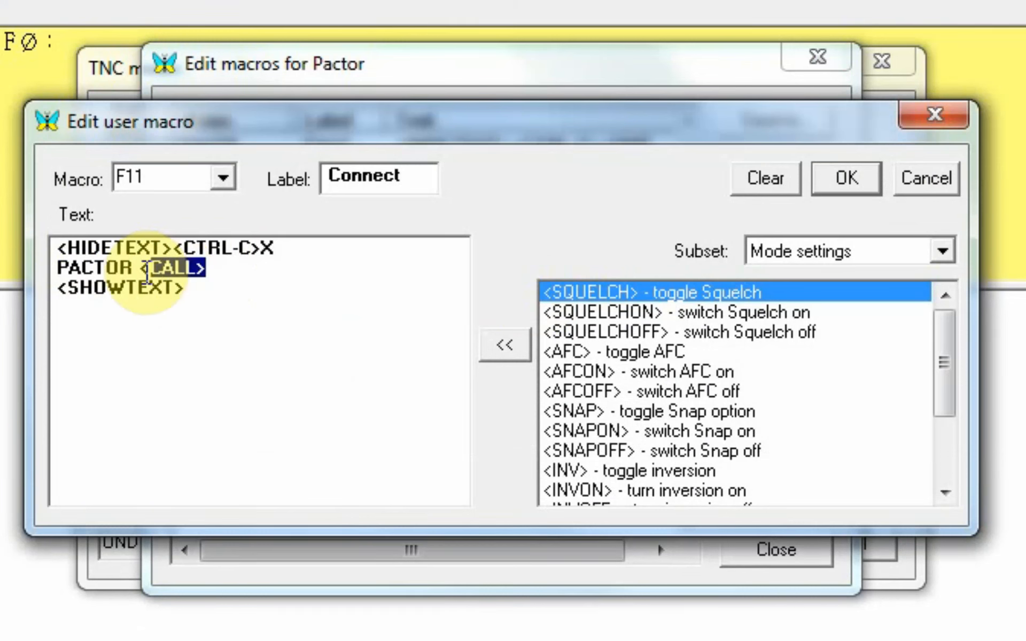
double_click(185, 295)
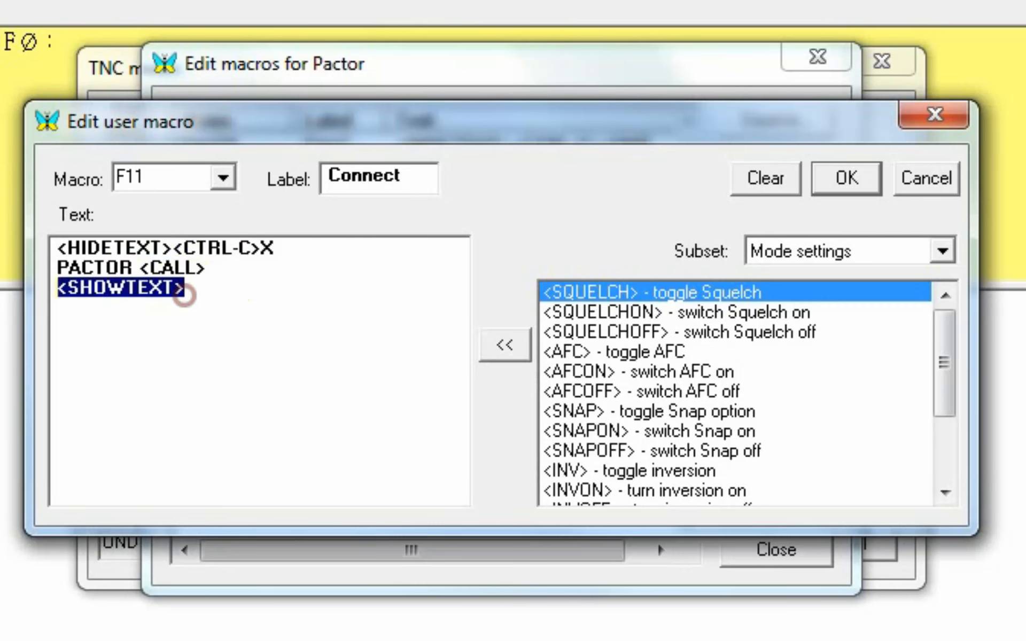
left_click(924, 187)
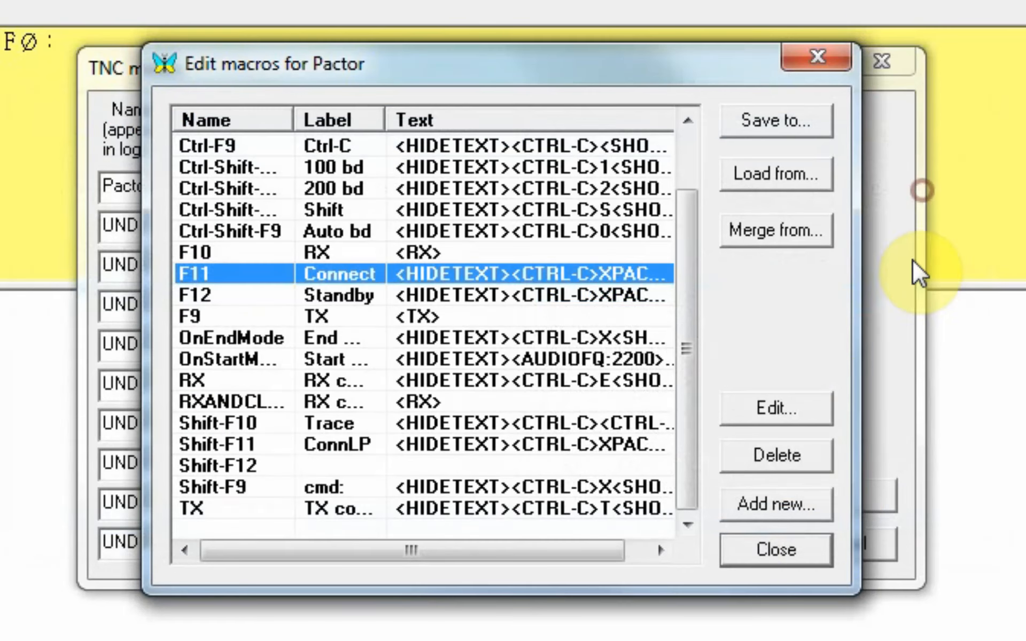
left_click(807, 554)
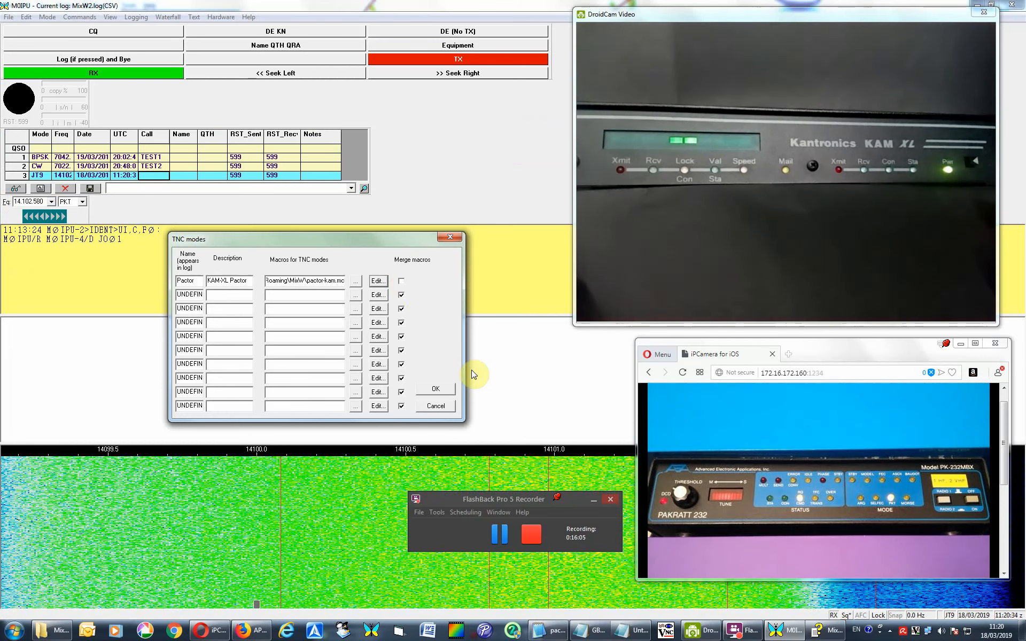
left_click(443, 391)
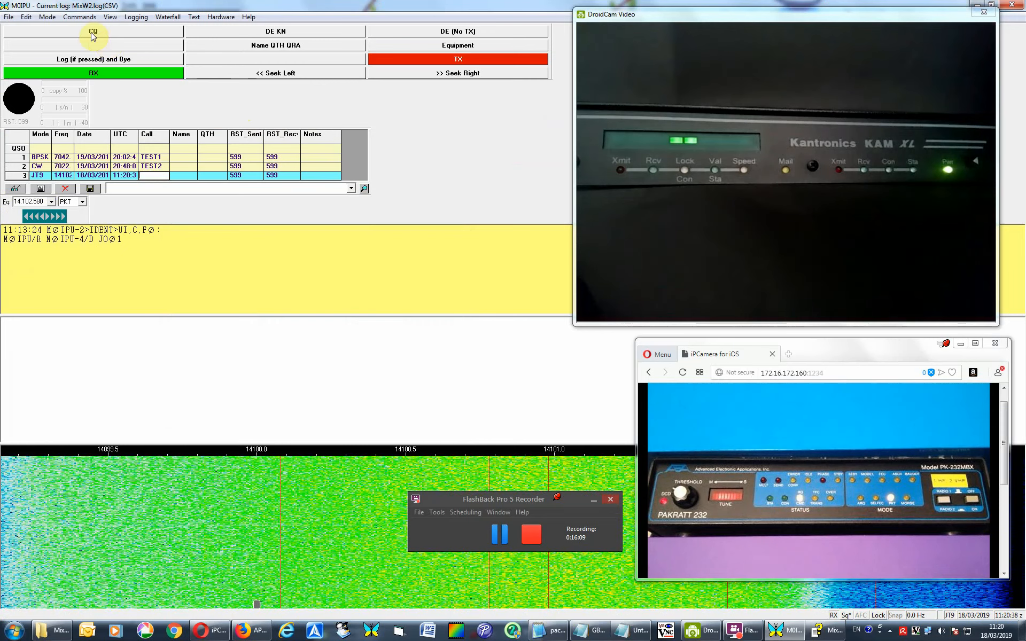
left_click(47, 17)
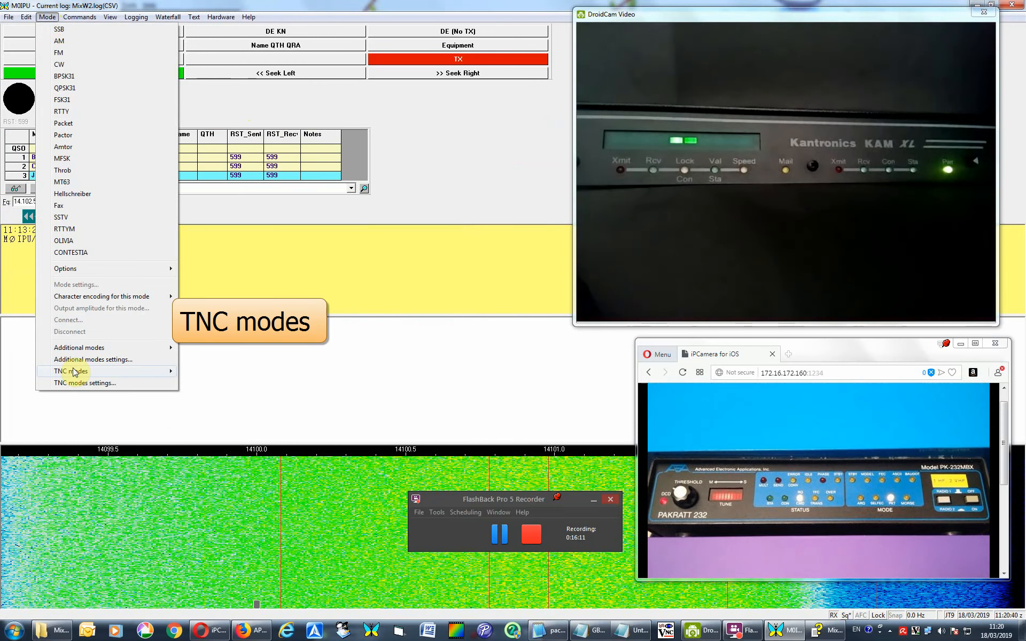
mouse_move(221, 17)
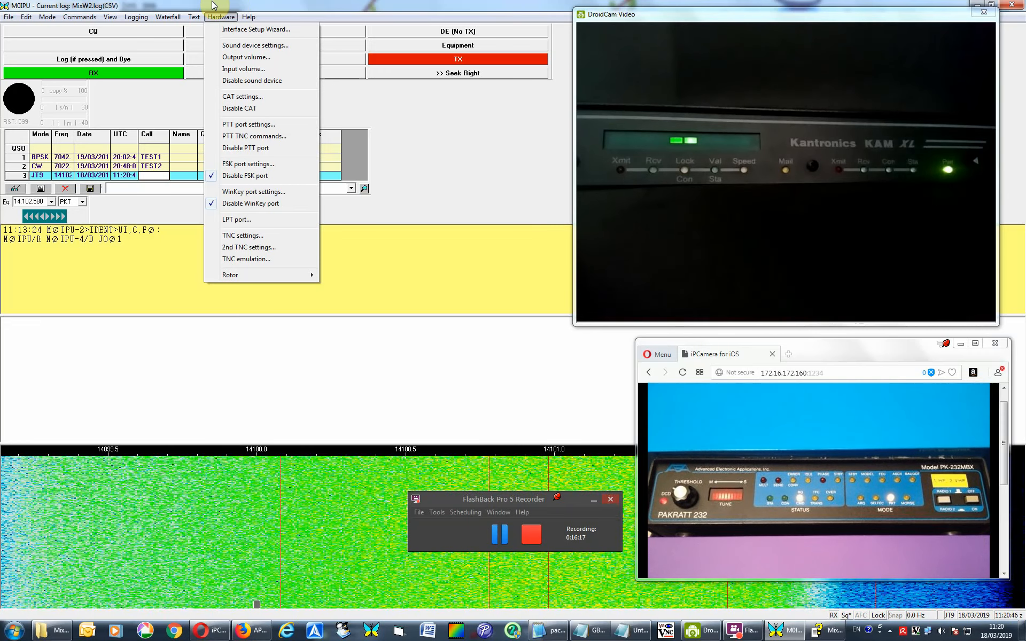
mouse_move(47, 16)
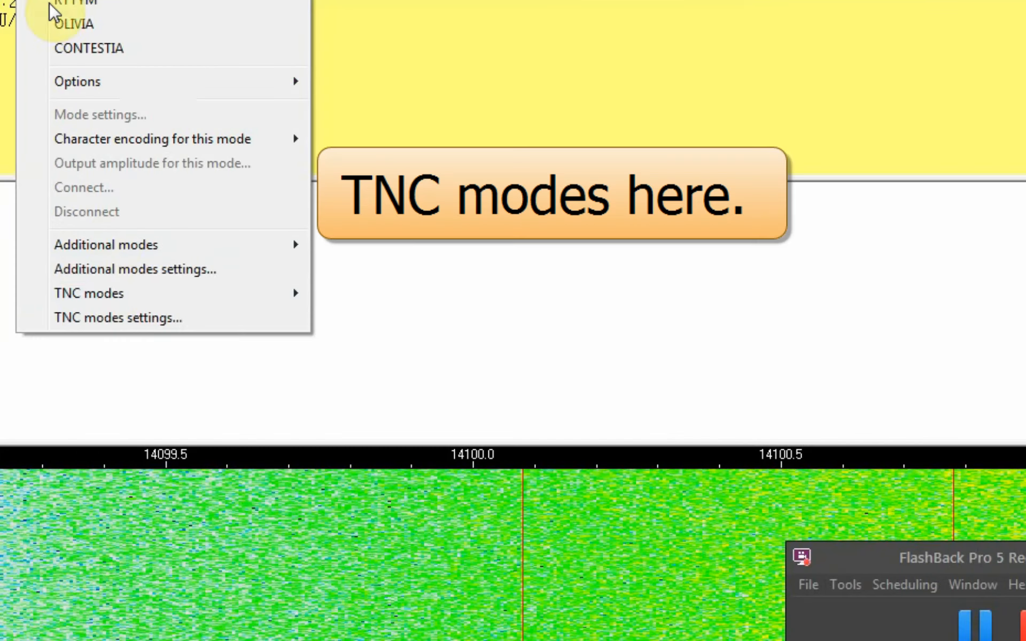
mouse_move(106, 372)
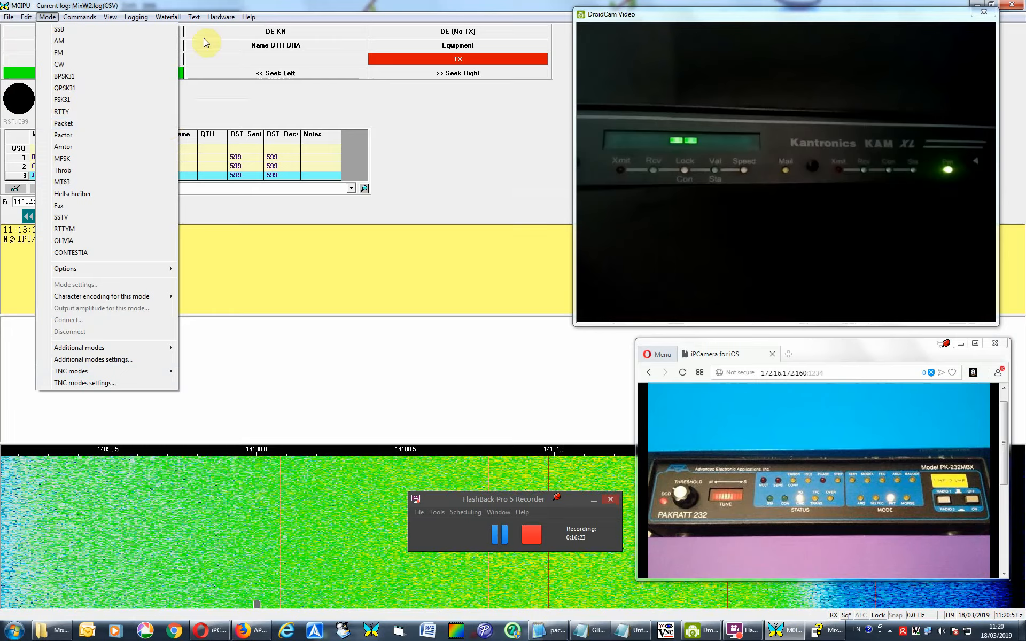
- Open the first TNC's serial port settings, examine the port and baud rate, and accept them without changes
mouse_move(221, 16)
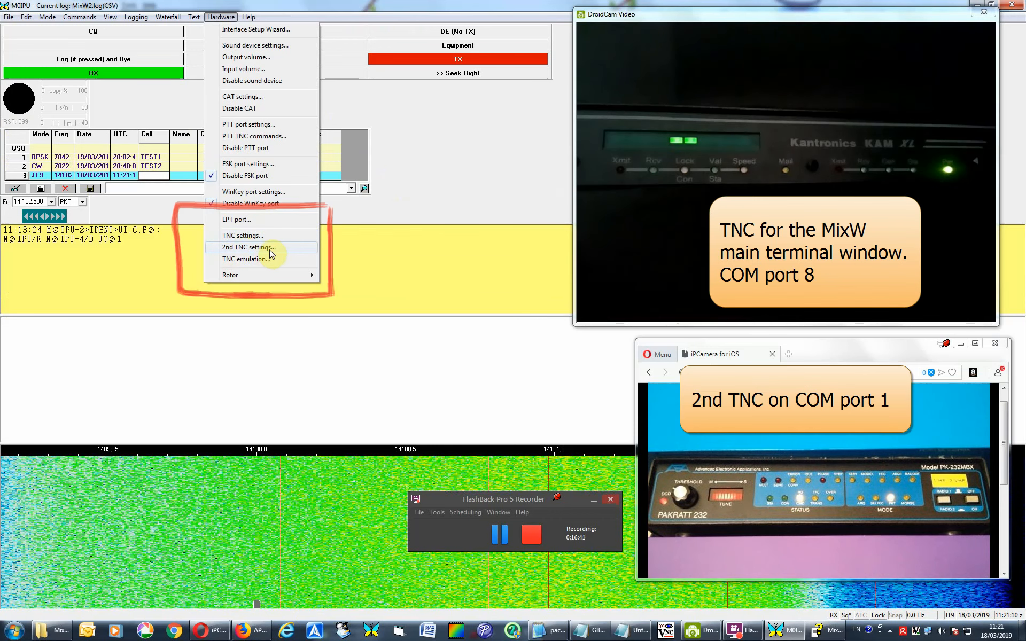
left_click(241, 249)
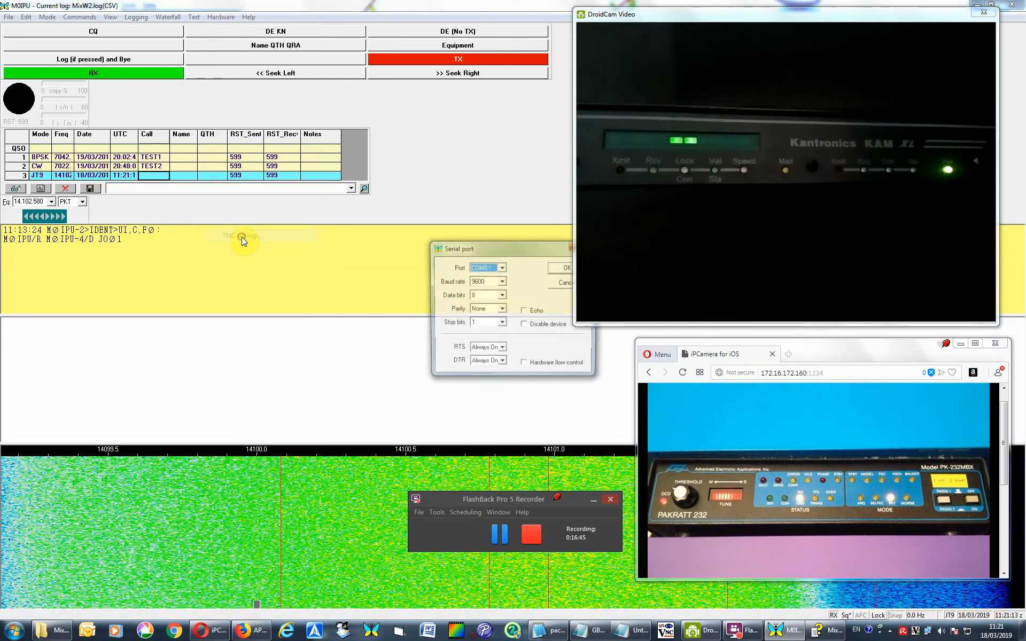
left_click_drag(460, 247, 313, 211)
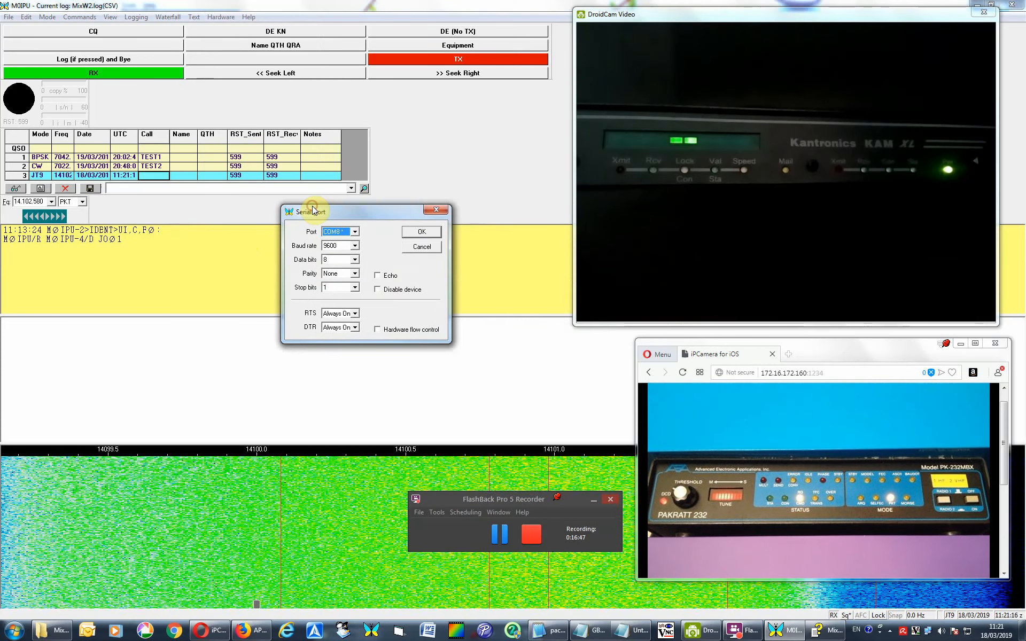
left_click(349, 232)
left_click(347, 230)
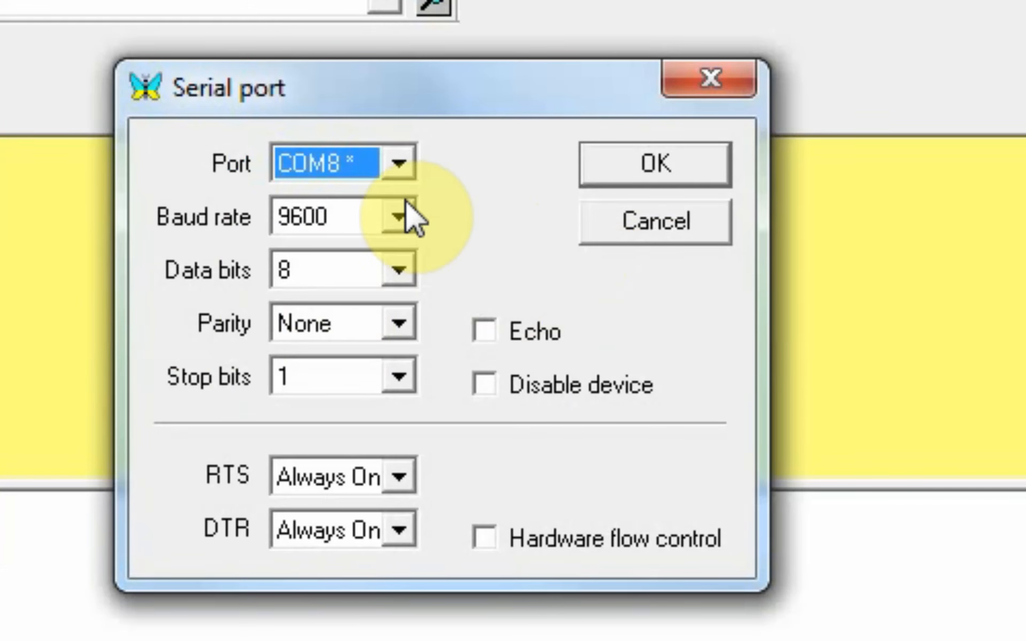
left_click(410, 216)
left_click(410, 216)
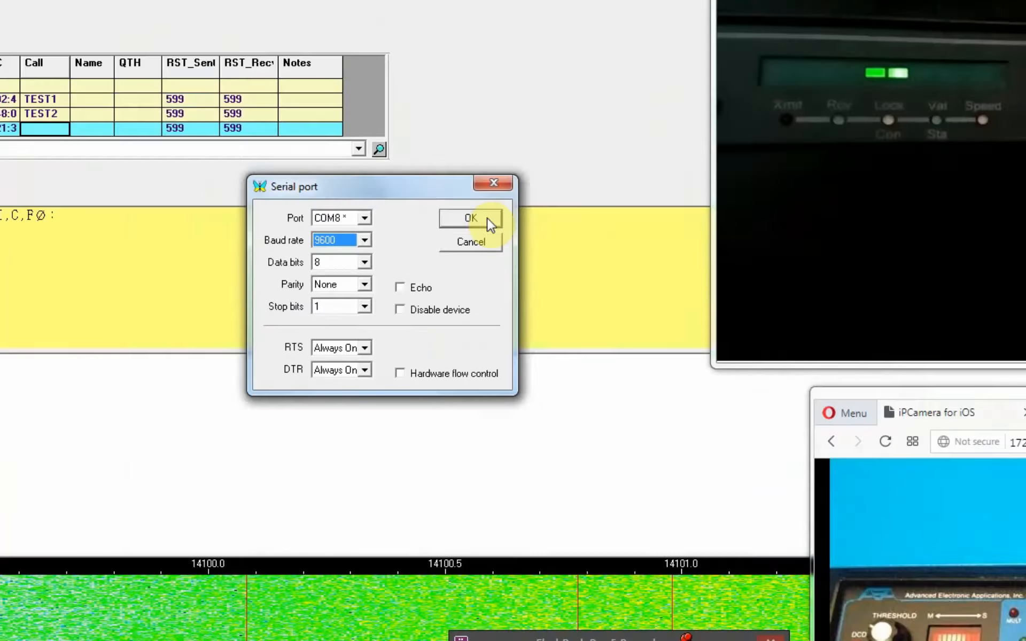
left_click(699, 160)
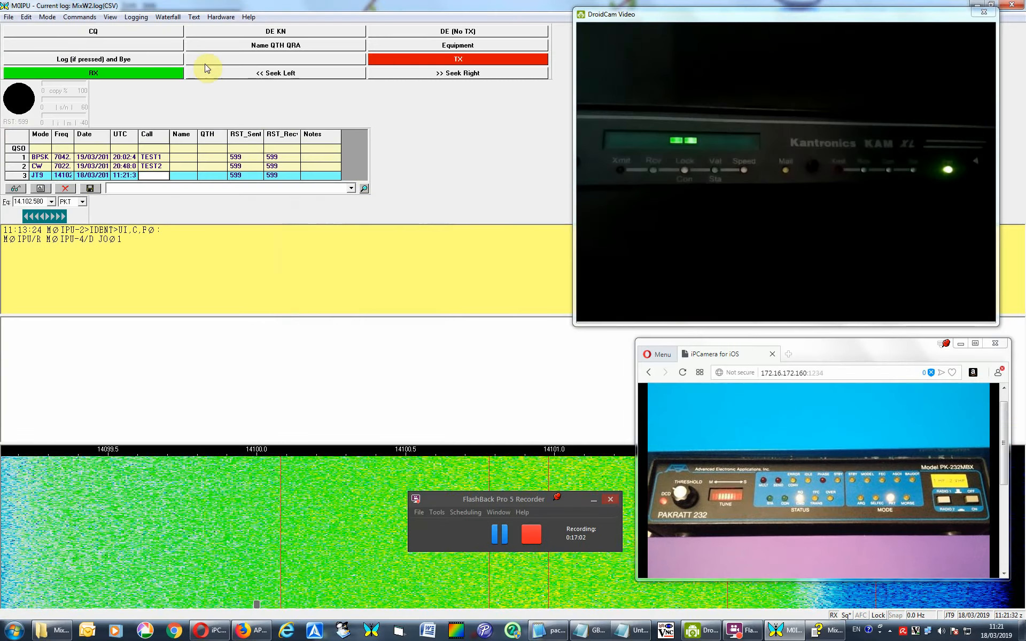
- Switch the operating mode to the Pactor (KAM-XL Pactor) TNC mode
left_click(47, 17)
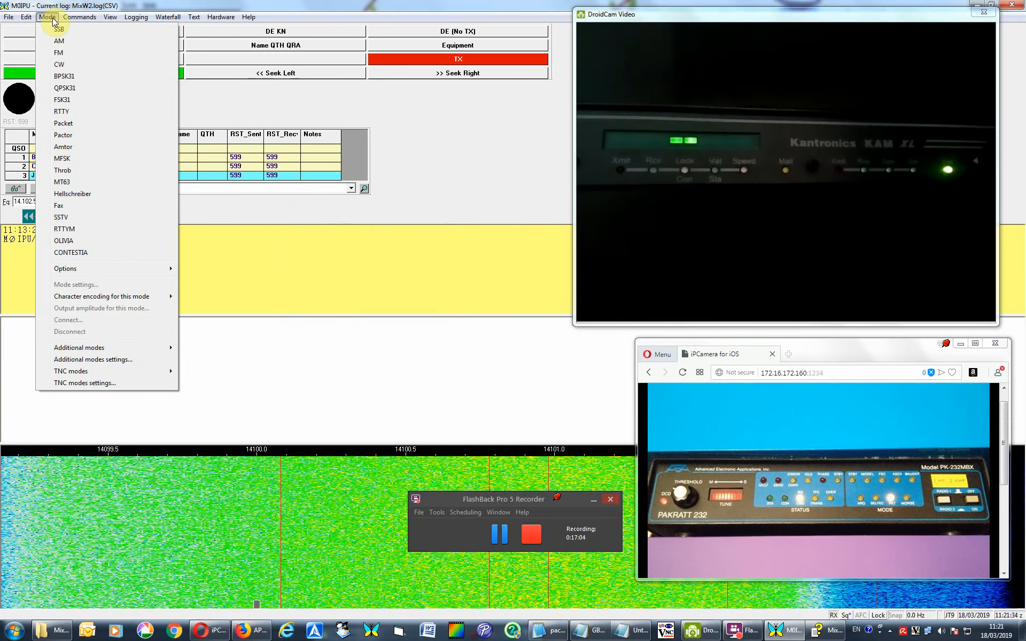
mouse_move(133, 375)
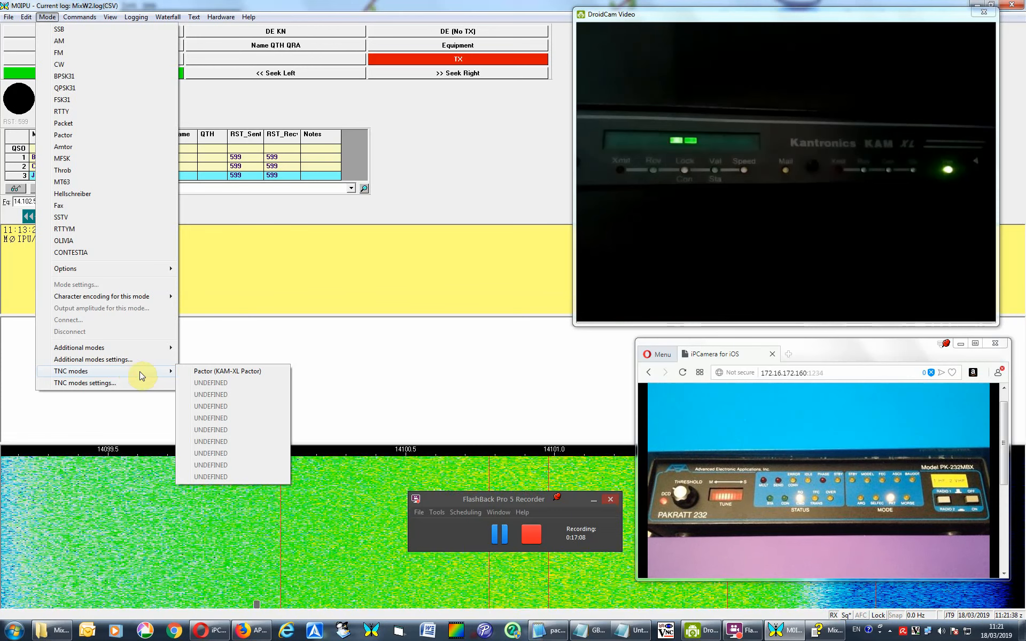
left_click(228, 371)
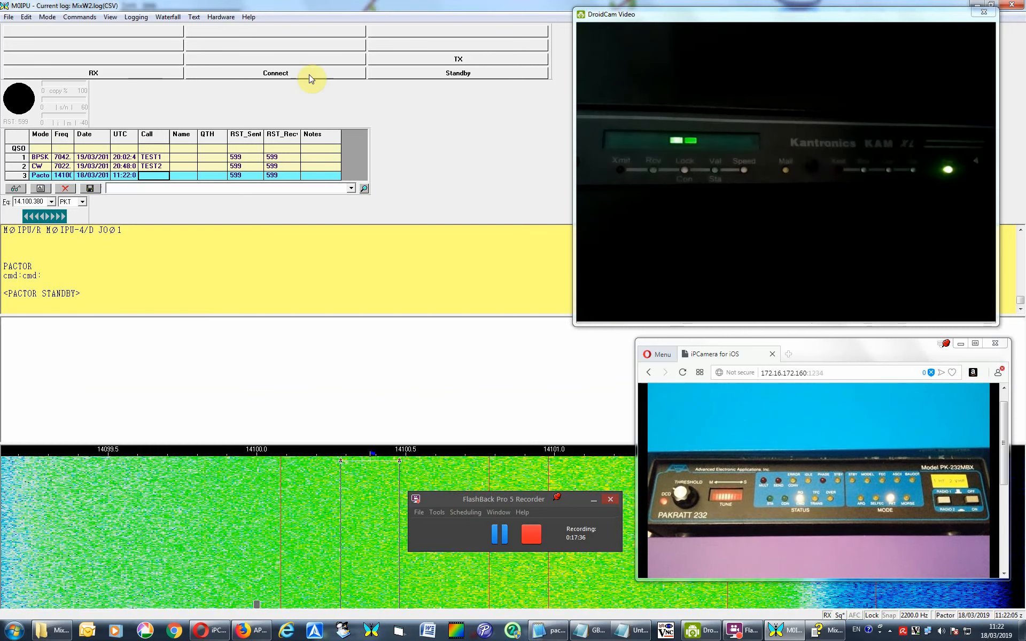
- Open the F9 TX macro, examine its text and cancel without changes
right_click(477, 64)
left_click_drag(489, 235, 237, 233)
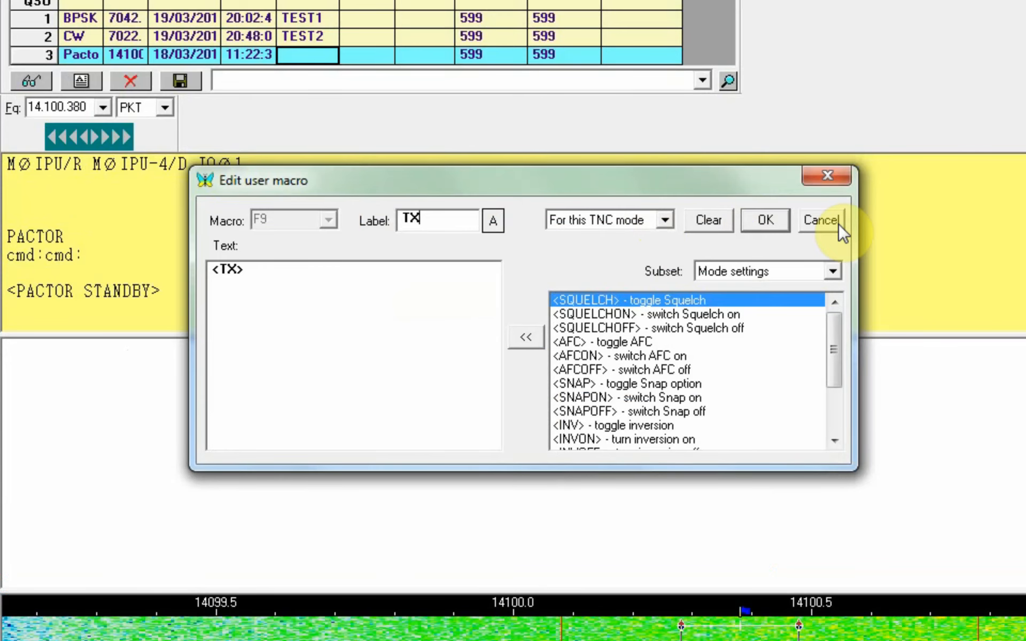
left_click(821, 220)
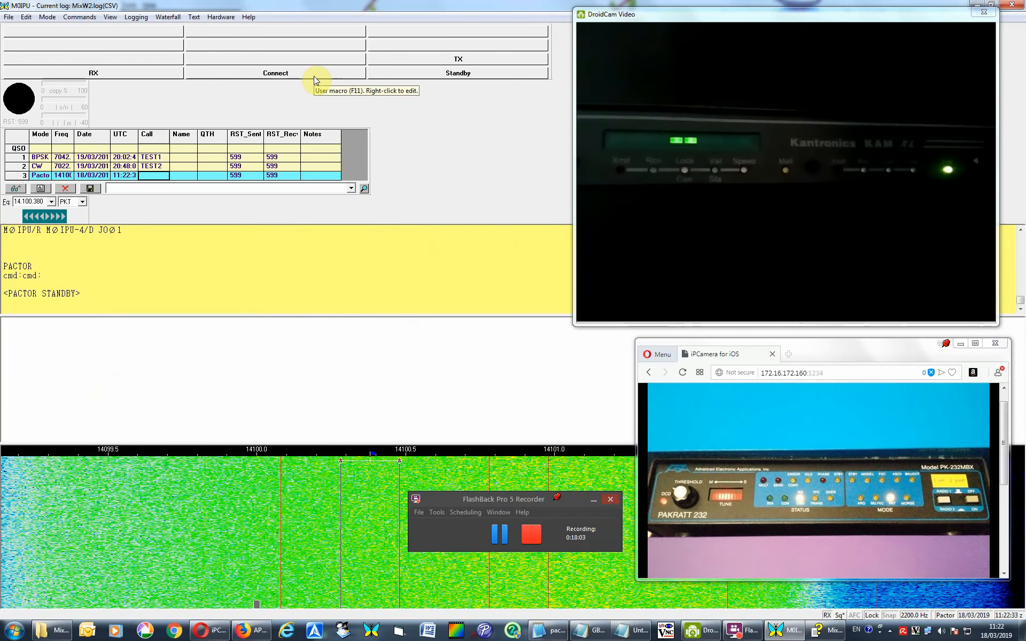
- Open the F11 Connect macro, examine its Pactor call commands and cancel without changes
right_click(314, 80)
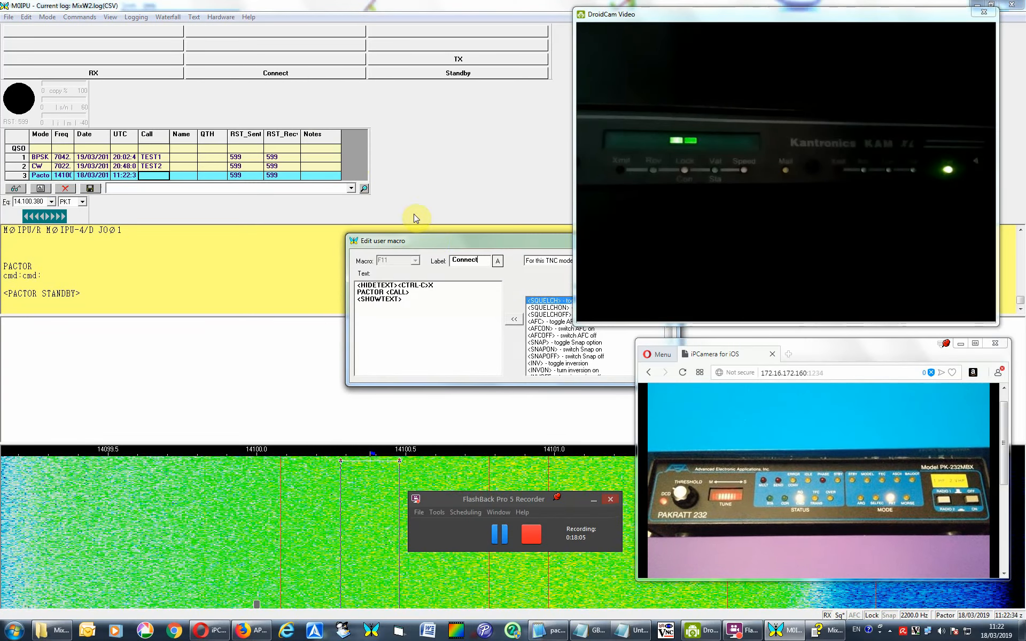
left_click(437, 246)
left_click_drag(437, 246, 231, 240)
left_click(452, 253)
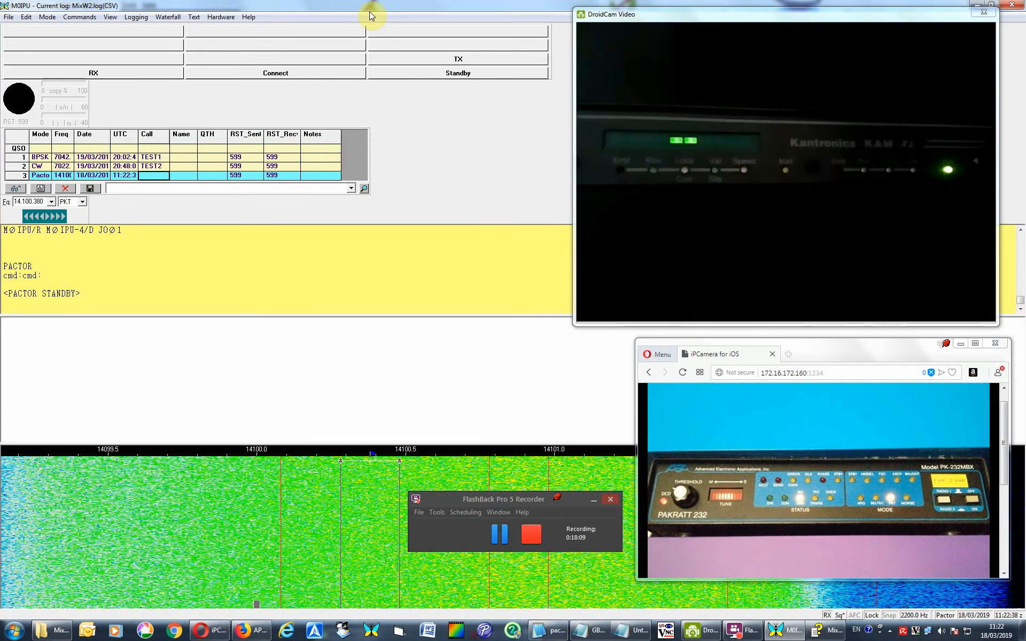
- Display the alternate Ctrl and Shift sets of Pactor macros and examine their labels
key("ctrl")
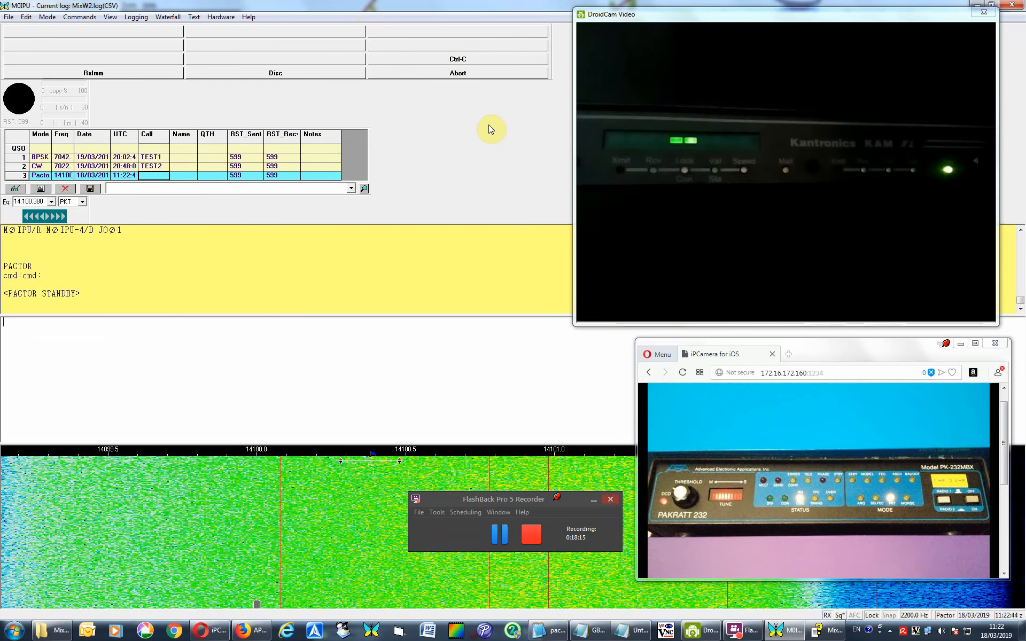
key("shift")
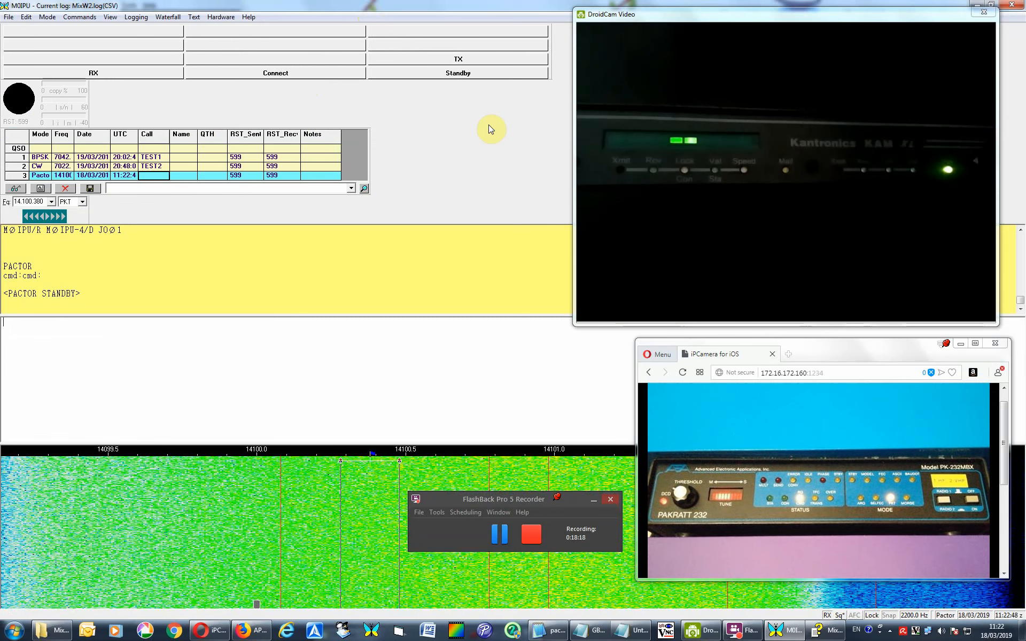
key("ctrl")
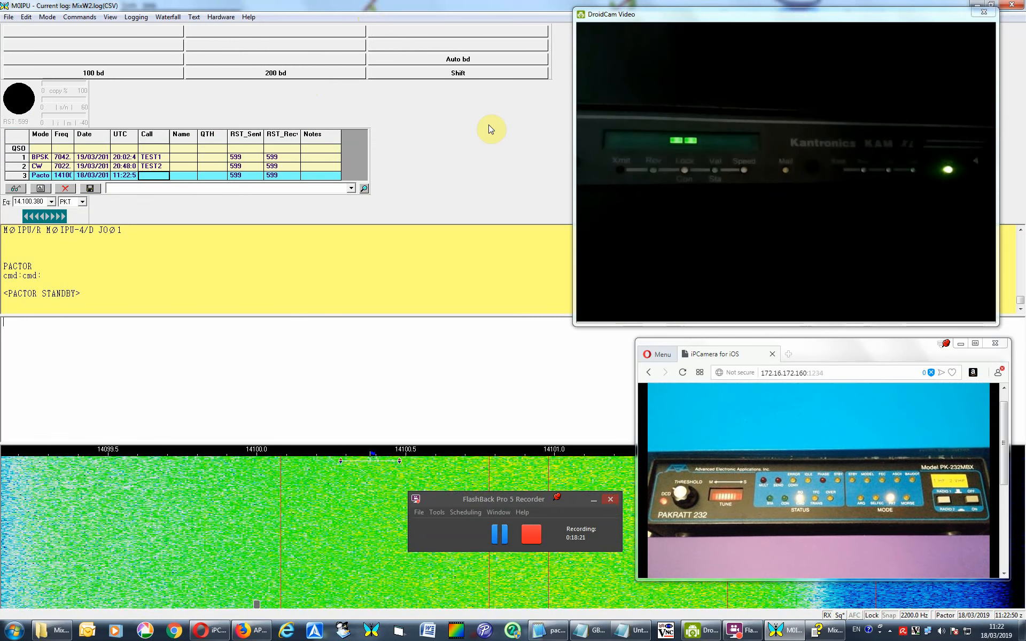
left_click(54, 19)
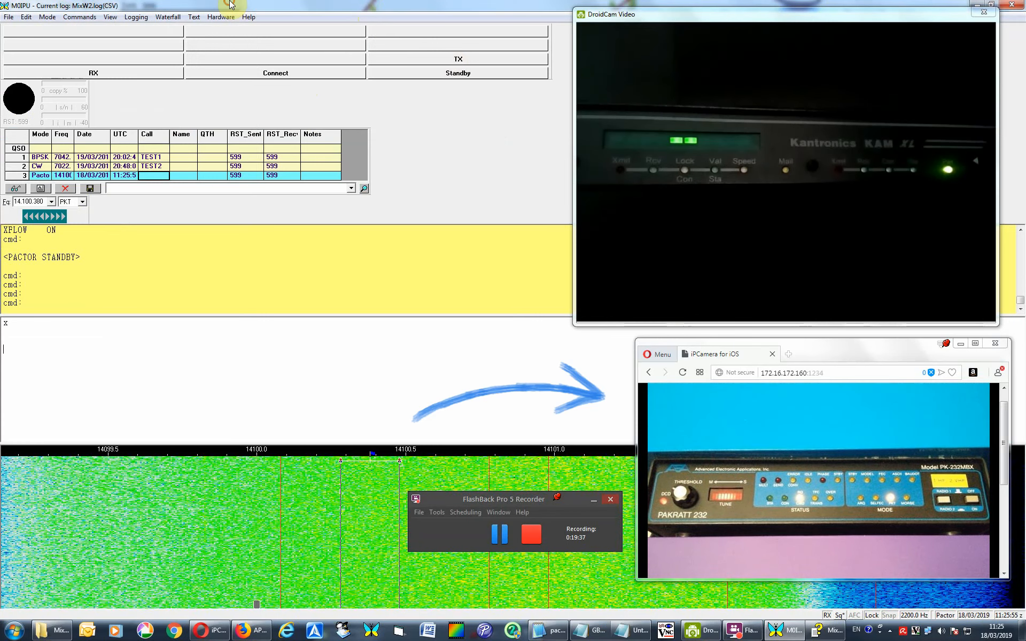
left_click(53, 17)
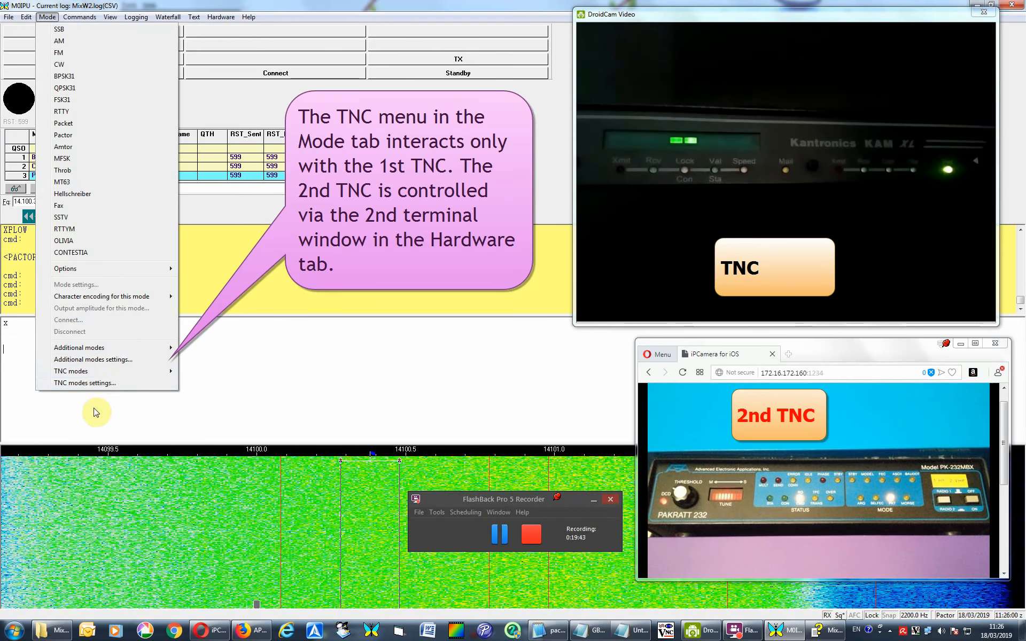
left_click(247, 109)
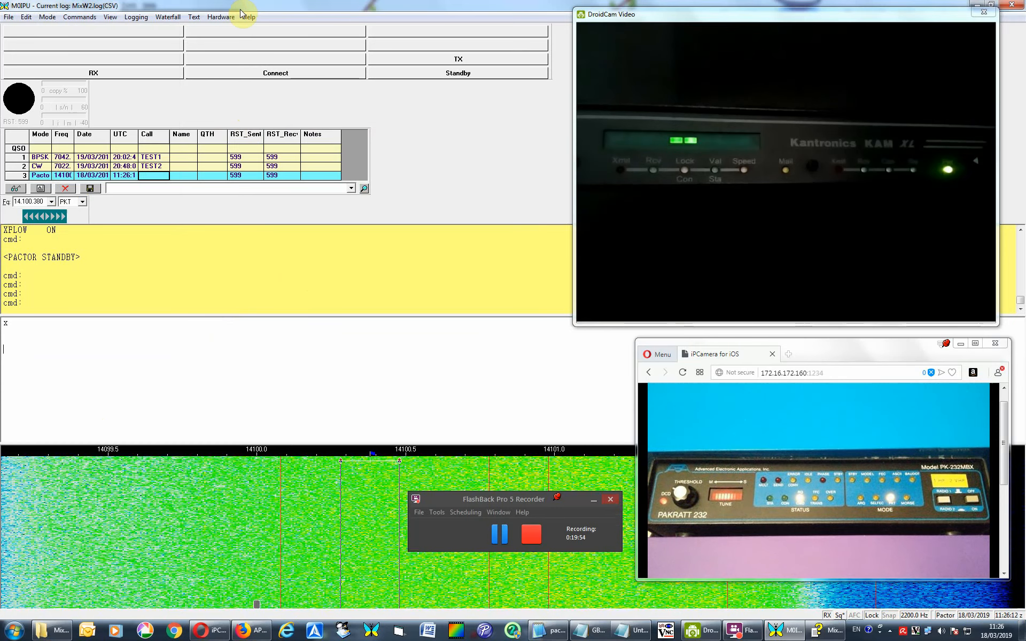
- View the PK-232MBX camera feed in full screen, then return it to its normal window
double_click(717, 423)
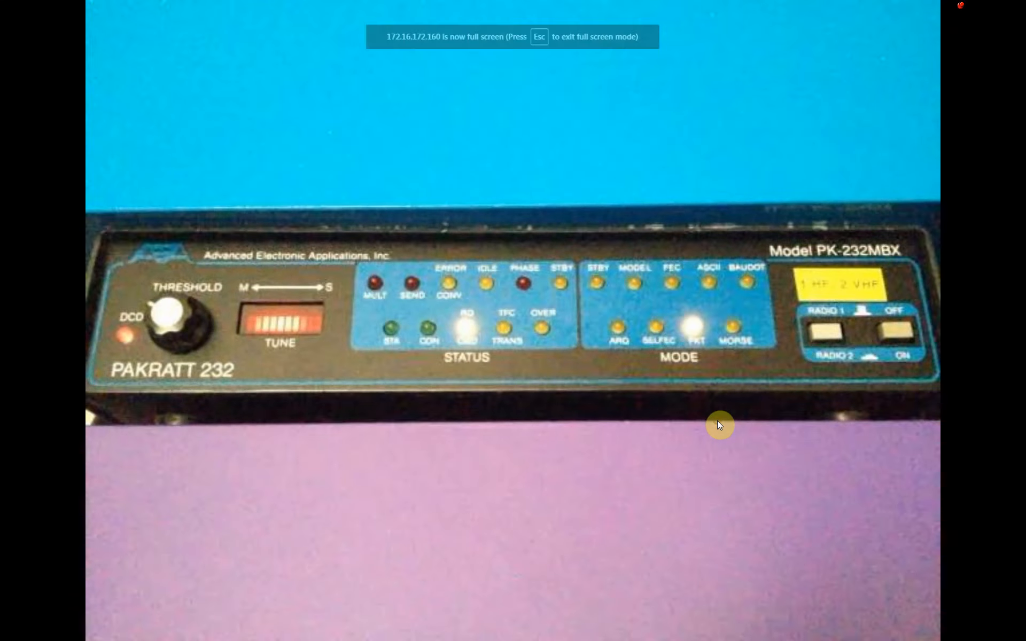
double_click(717, 422)
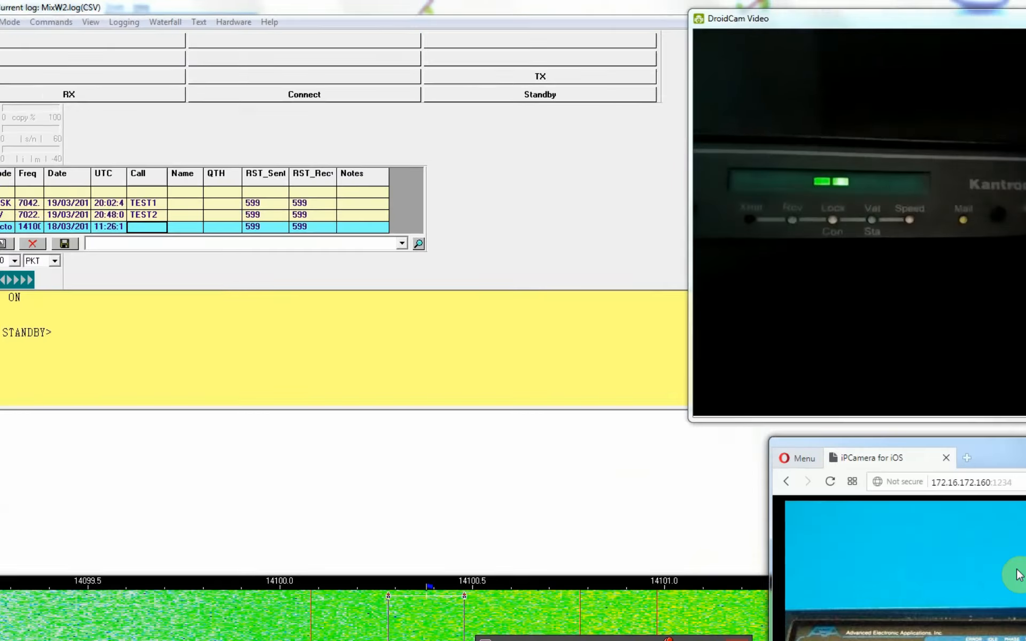
- Open the 2nd TNC settings, accept the COM1 serial port settings, and move the TNC terminal window clear of the camera views
left_click(221, 17)
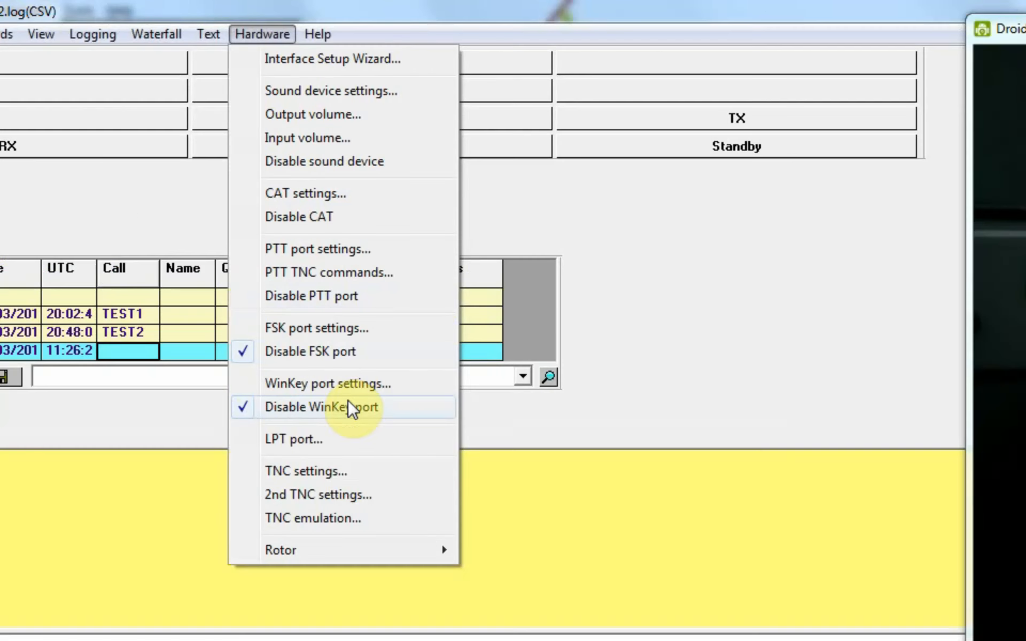
left_click(360, 496)
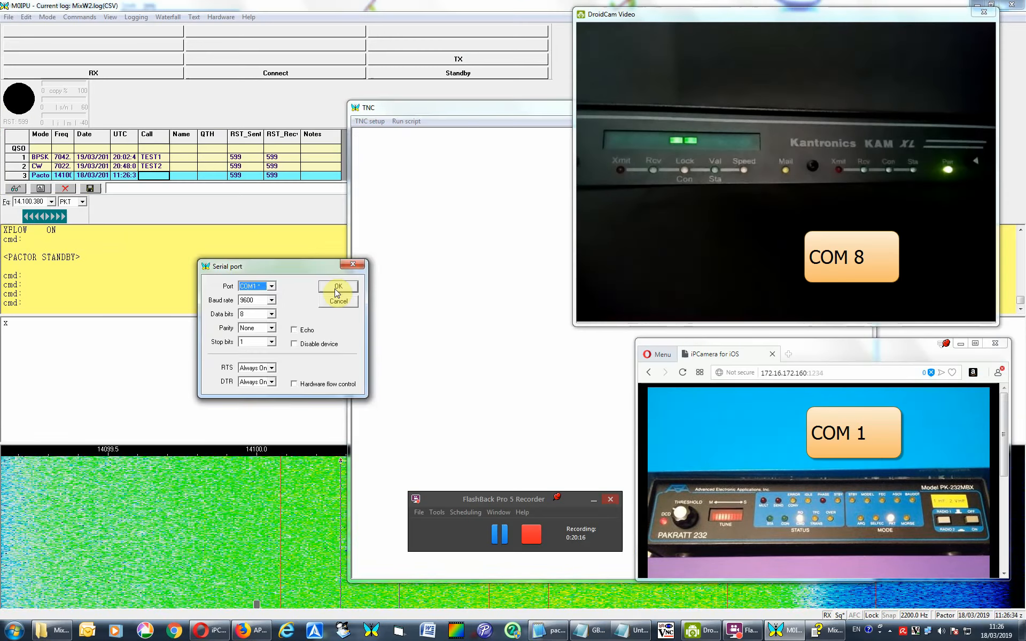
left_click(647, 167)
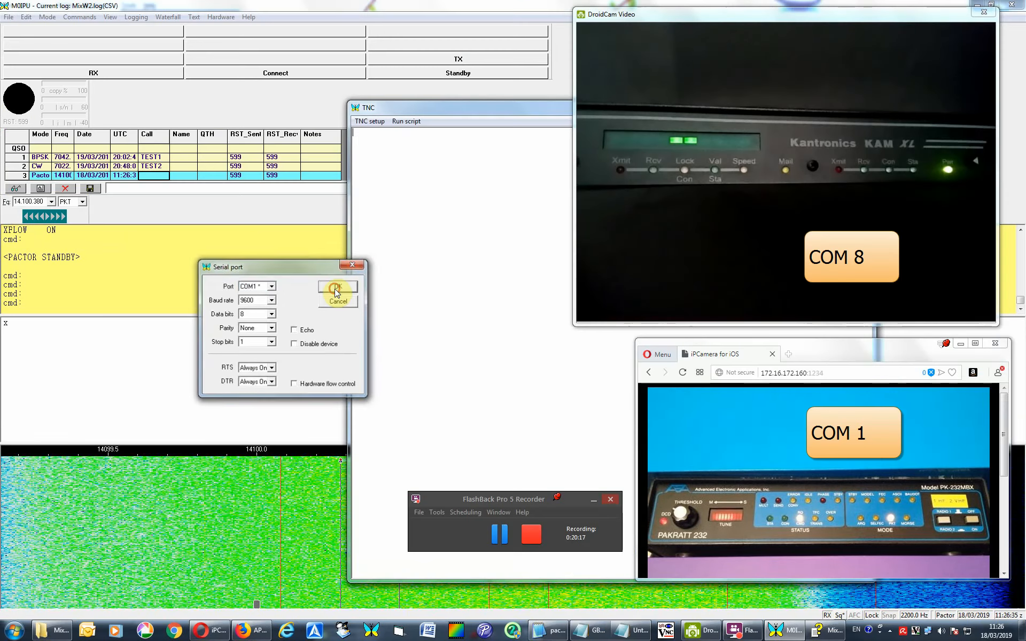
left_click_drag(444, 115, 130, 73)
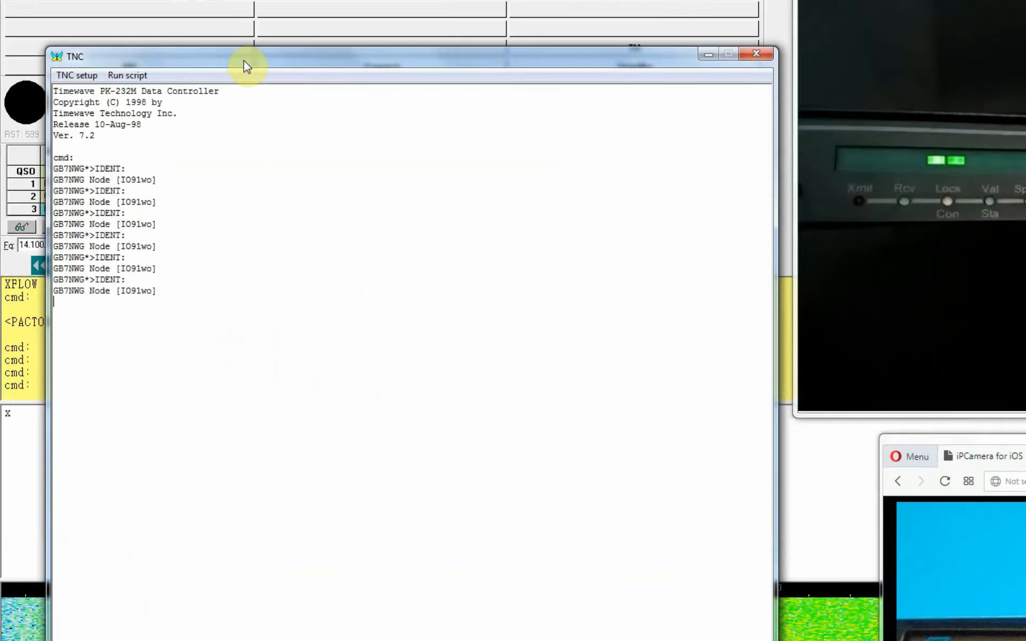
left_click_drag(243, 60, 229, 35)
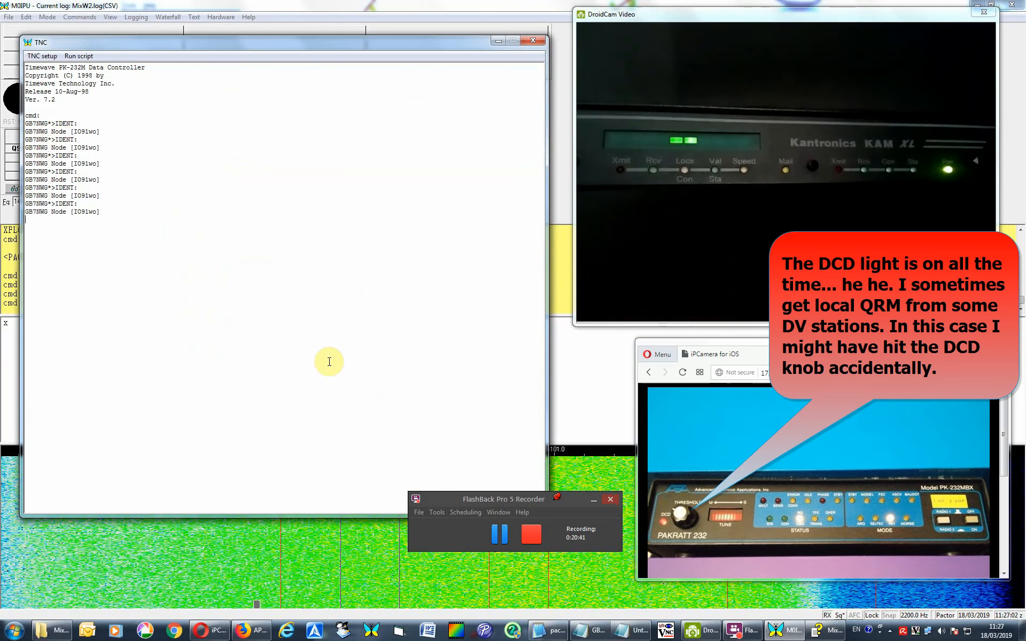
- Query the second TNC's day stamp setting and clock with the commands days and day
key("Return")
key("Return")
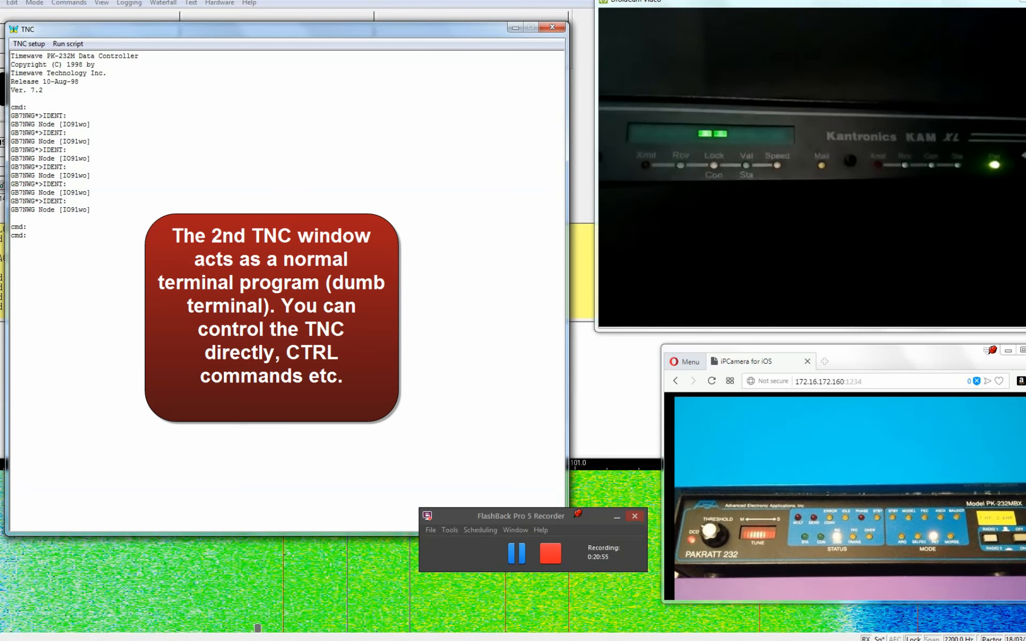
type("ays")
key("Return")
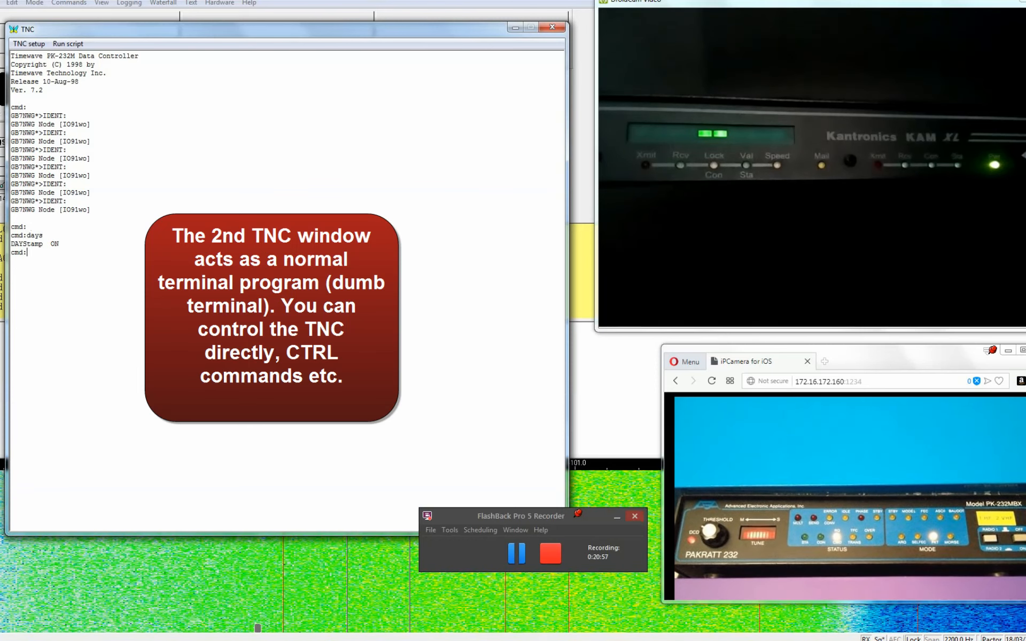
type("d")
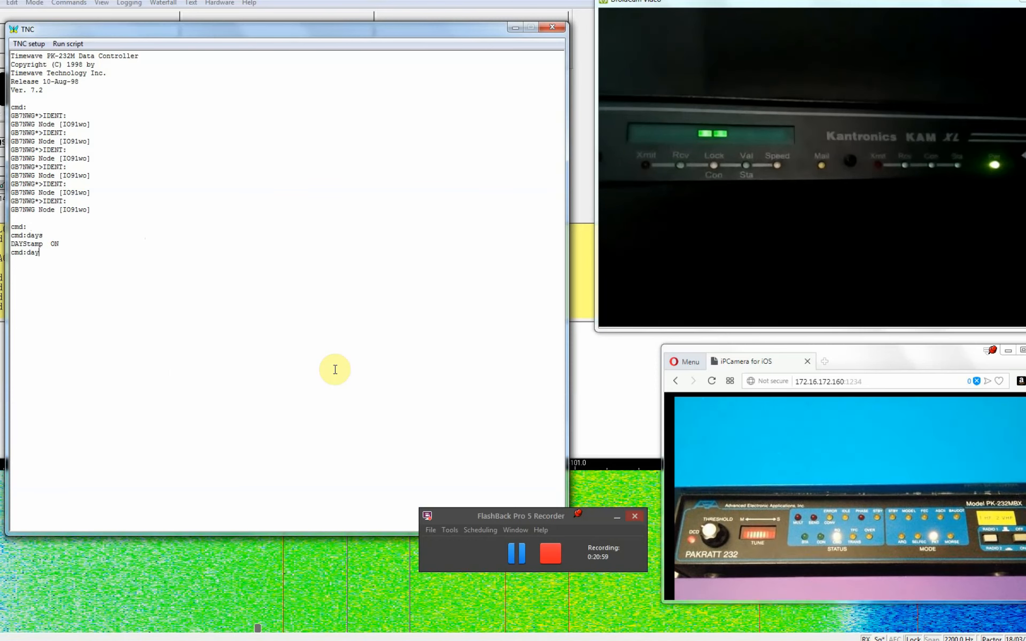
type("ay")
key("Return")
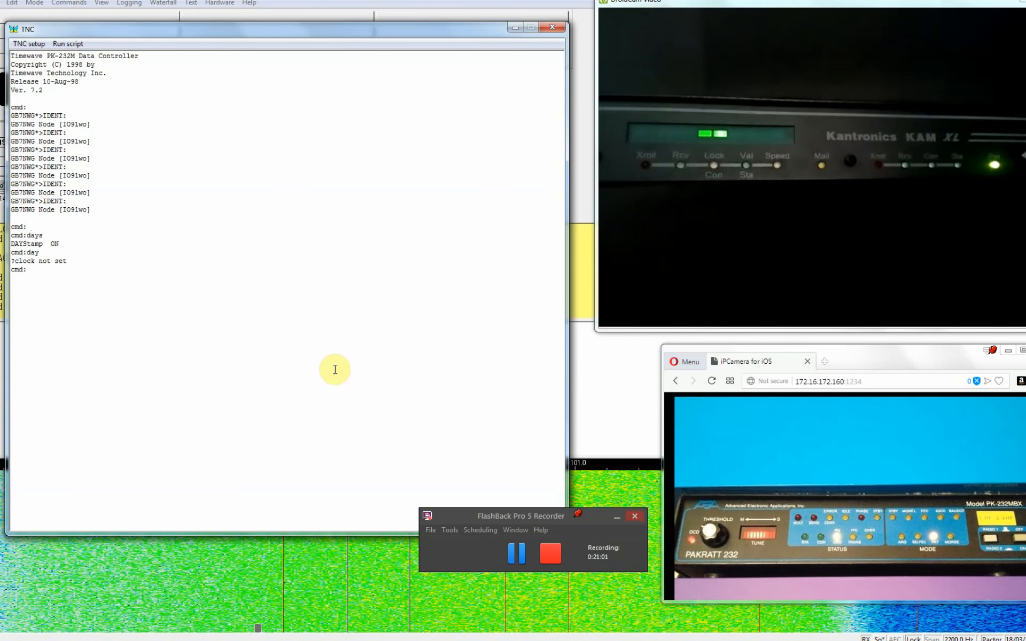
type("day 1903181127")
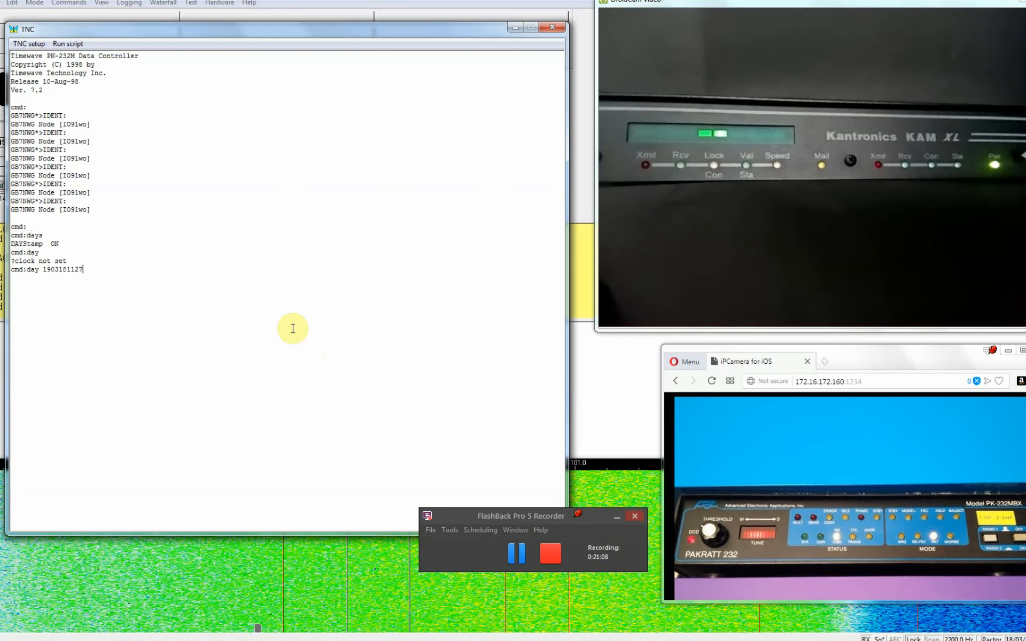
key("Return")
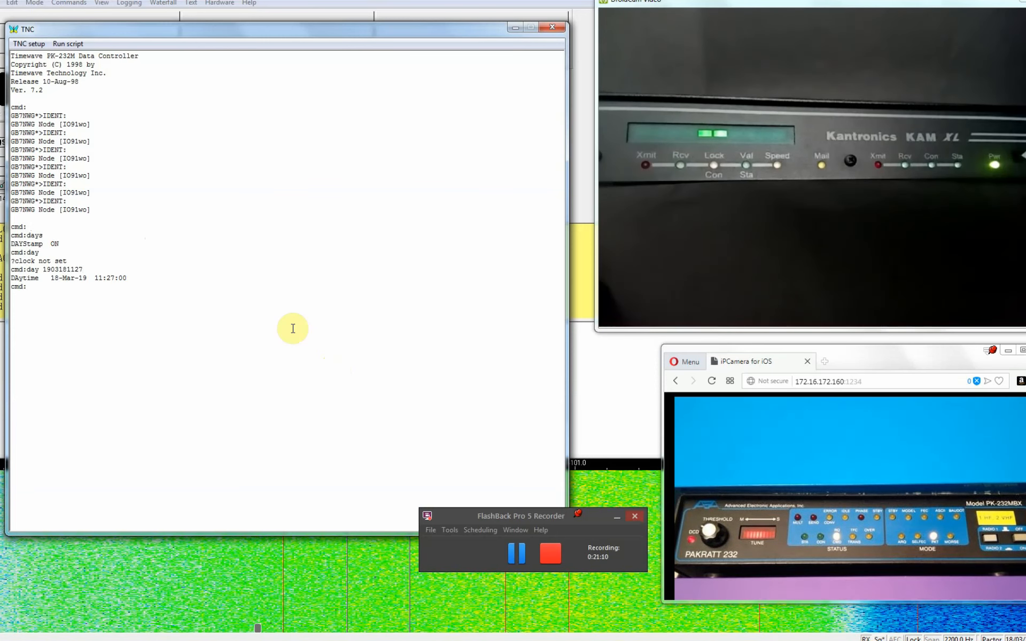
left_click(70, 291)
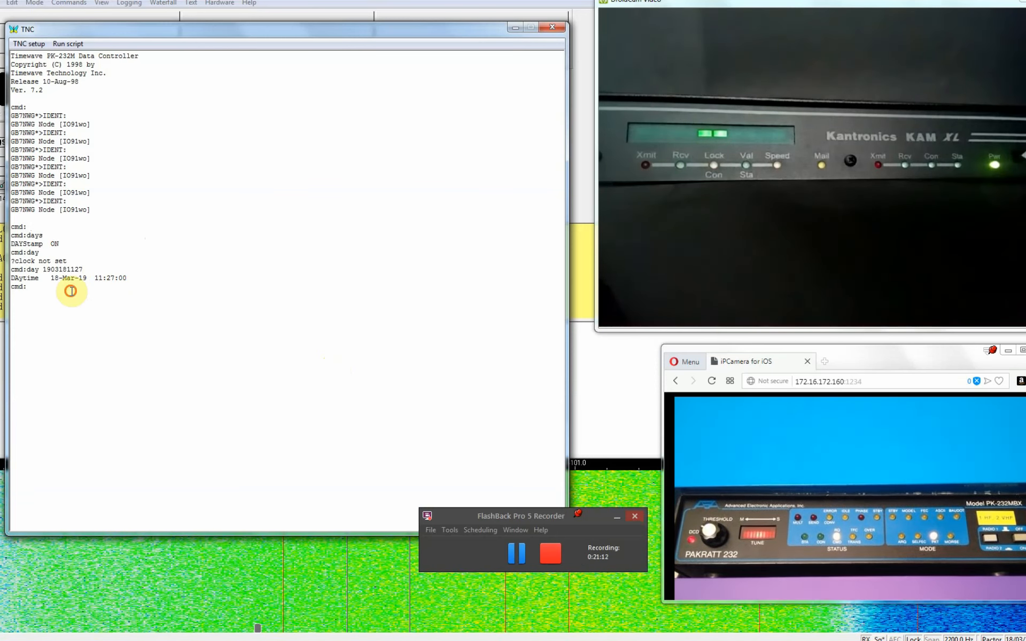
key("Return")
key("Return")
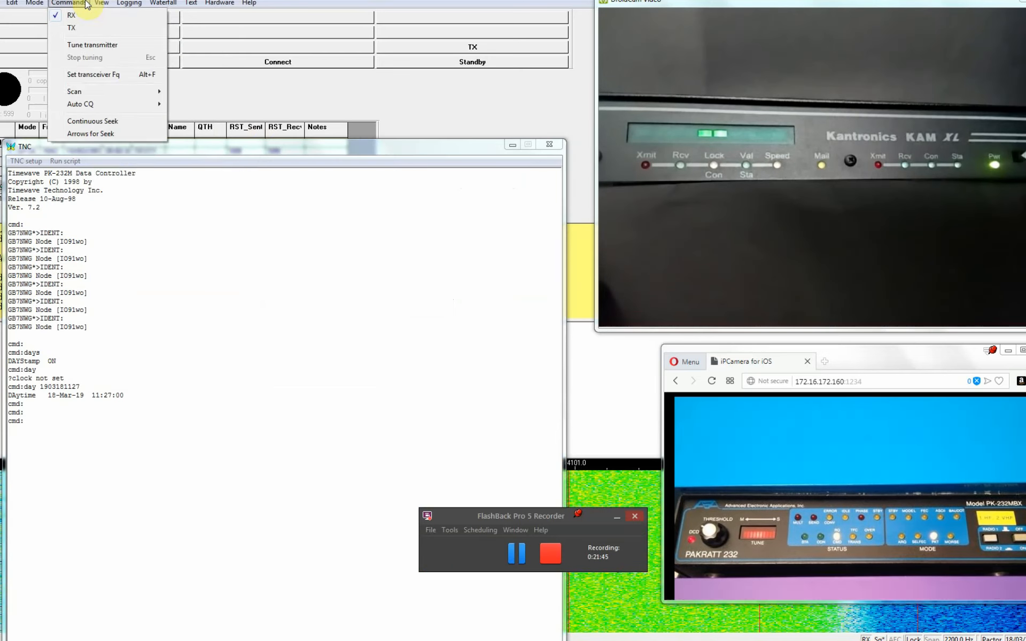
- Open the DxCluster window, review and accept its settings, and minimize the window
mouse_move(106, 4)
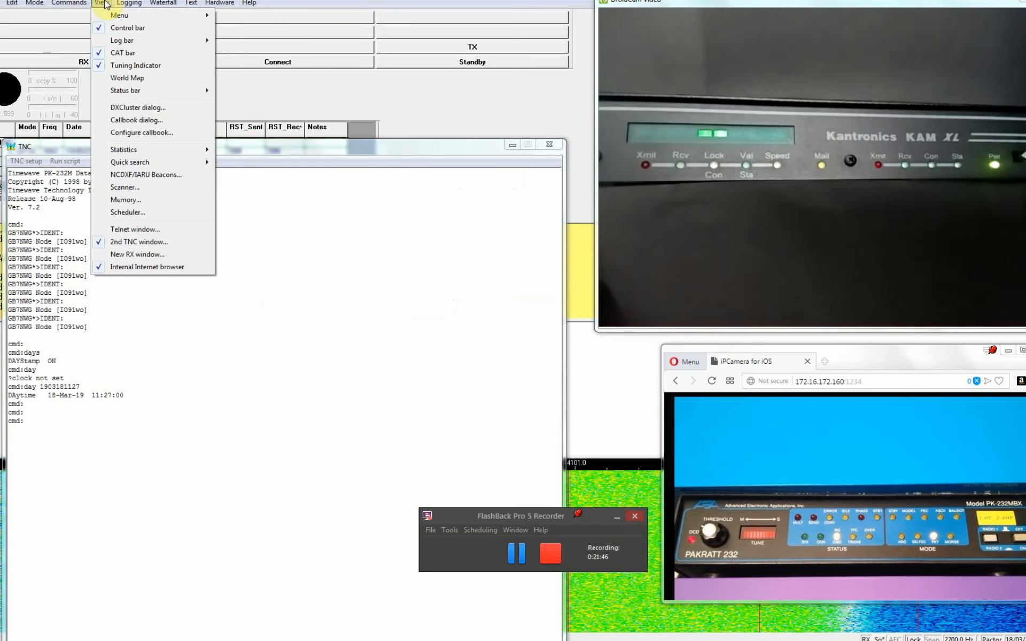
left_click(122, 109)
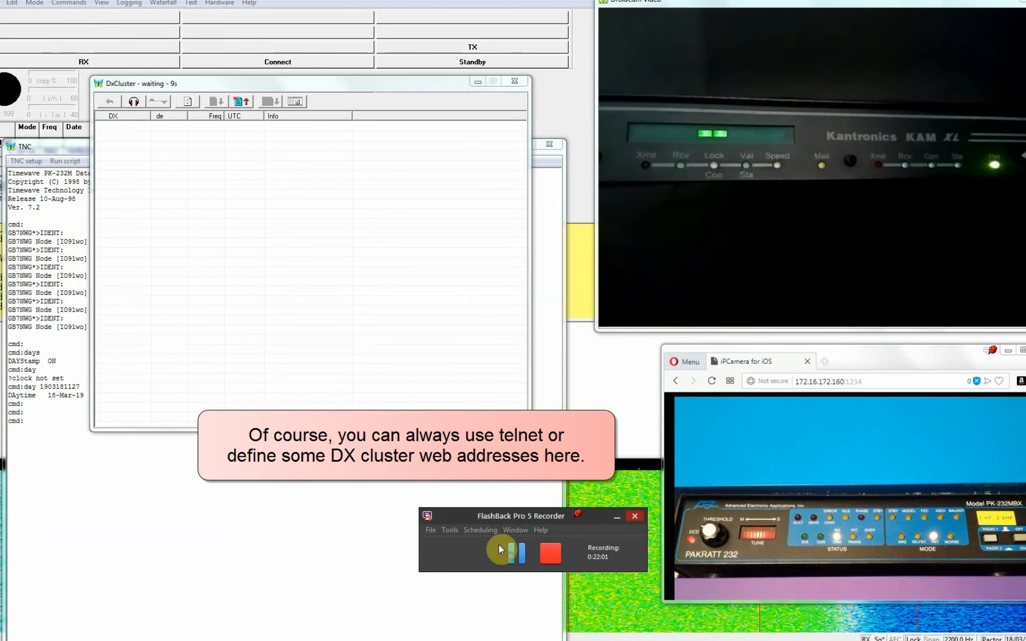
left_click(351, 101)
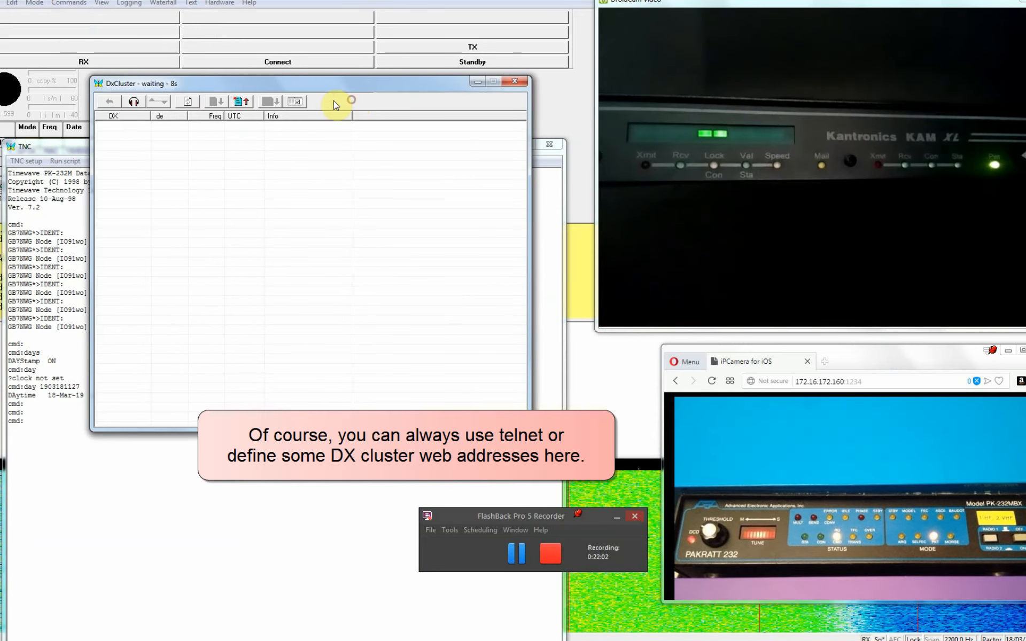
left_click(278, 105)
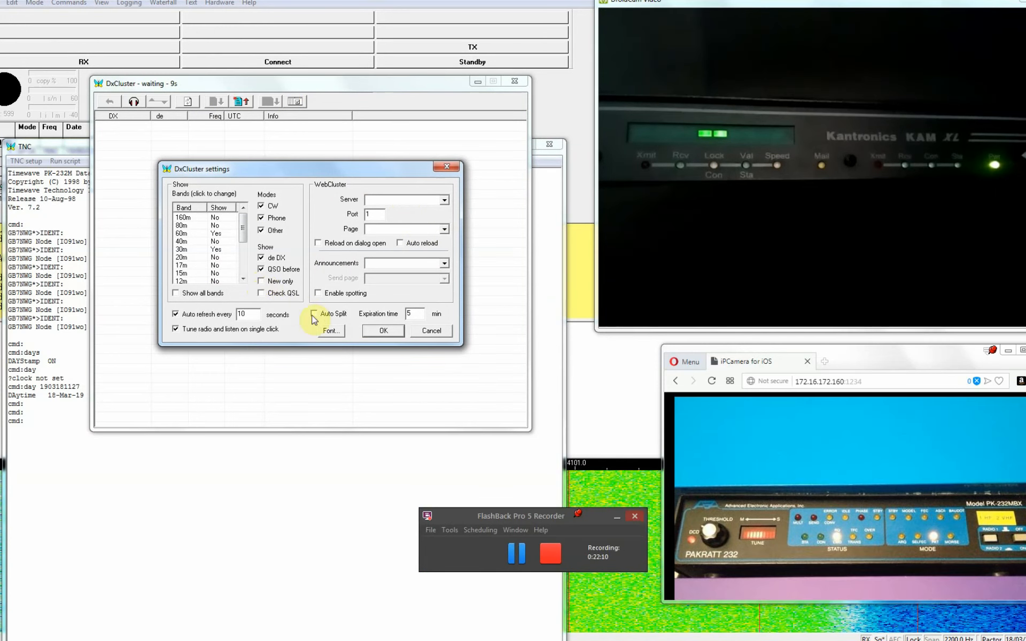
left_click(388, 333)
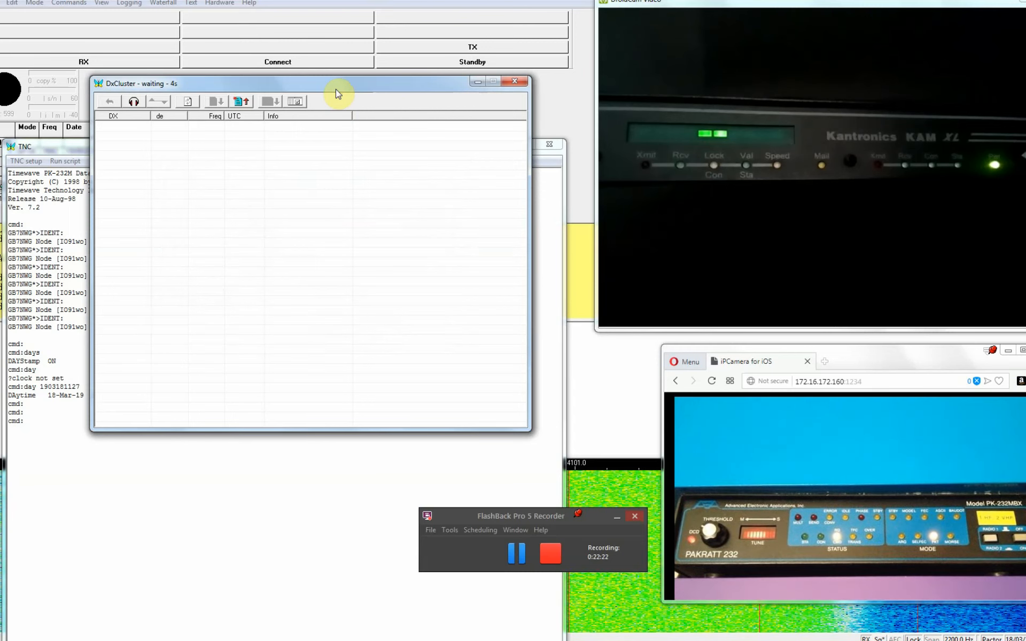
left_click_drag(337, 91, 351, 85)
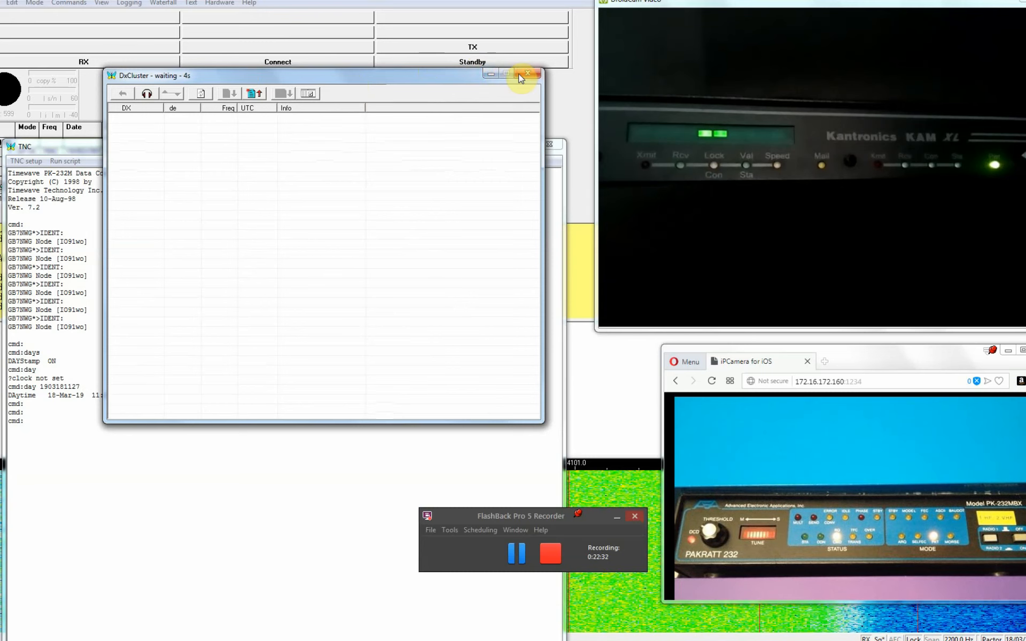
left_click(491, 74)
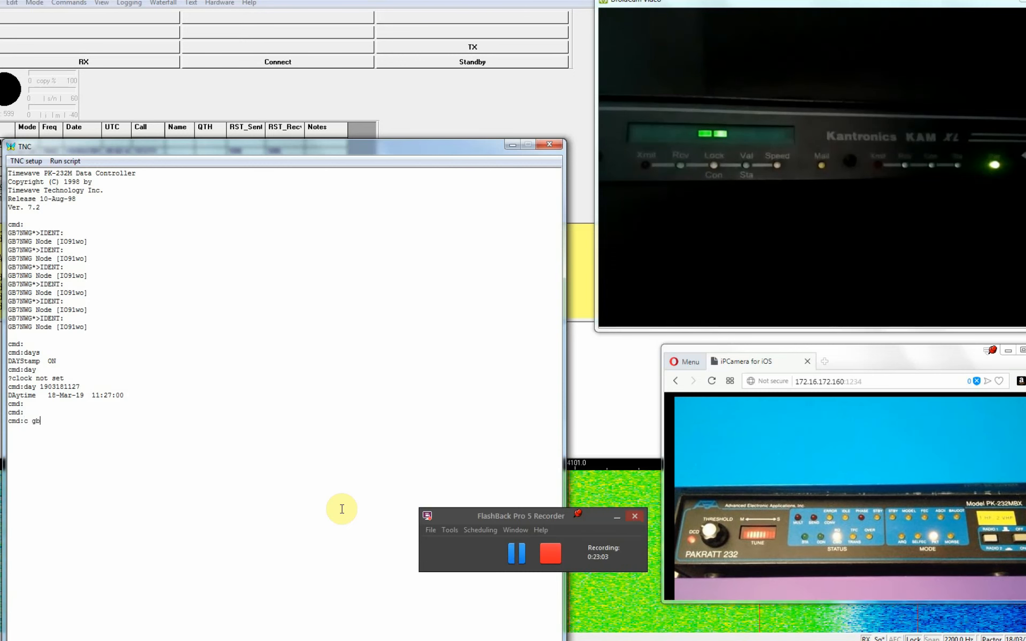
- Connect the second TNC to the local packet node with the command c gb7nwg
type("7nwg")
key("Return")
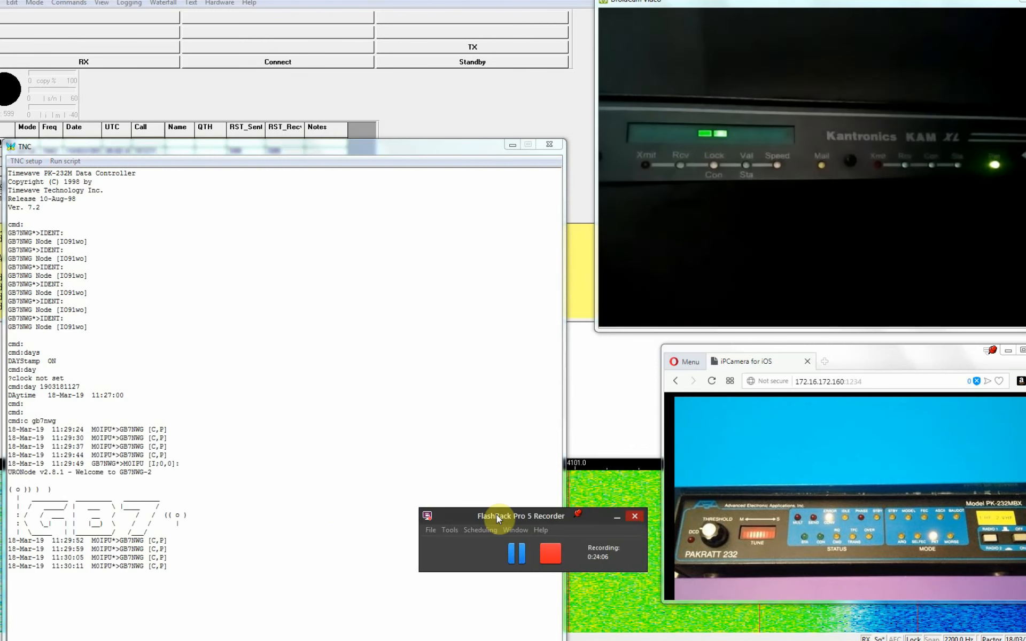
left_click(519, 556)
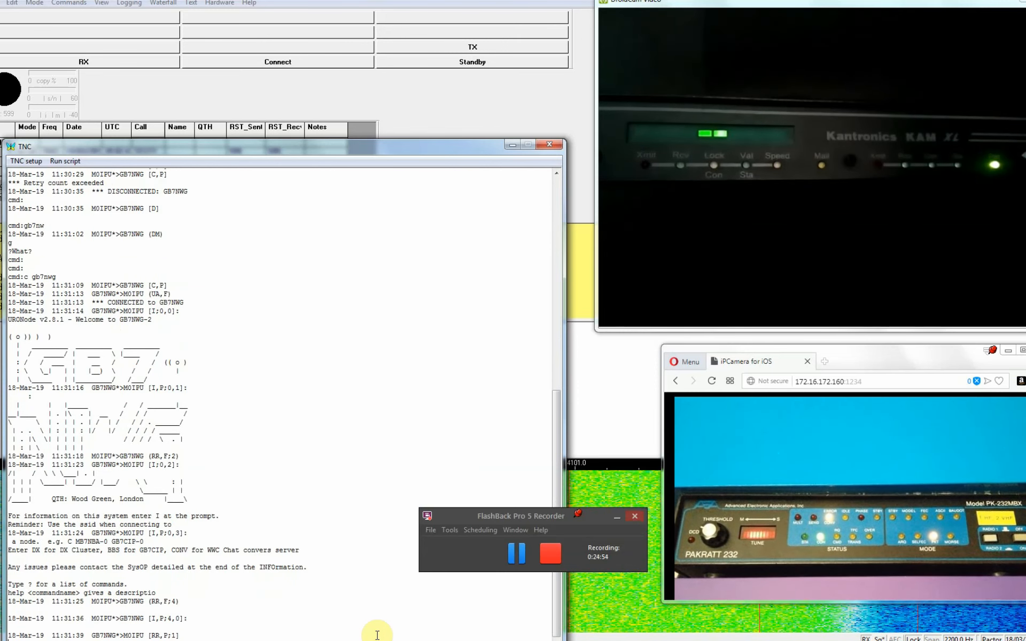
- Examine the node's => prompt in the TNC terminal by highlighting it
left_click_drag(194, 632, 55, 600)
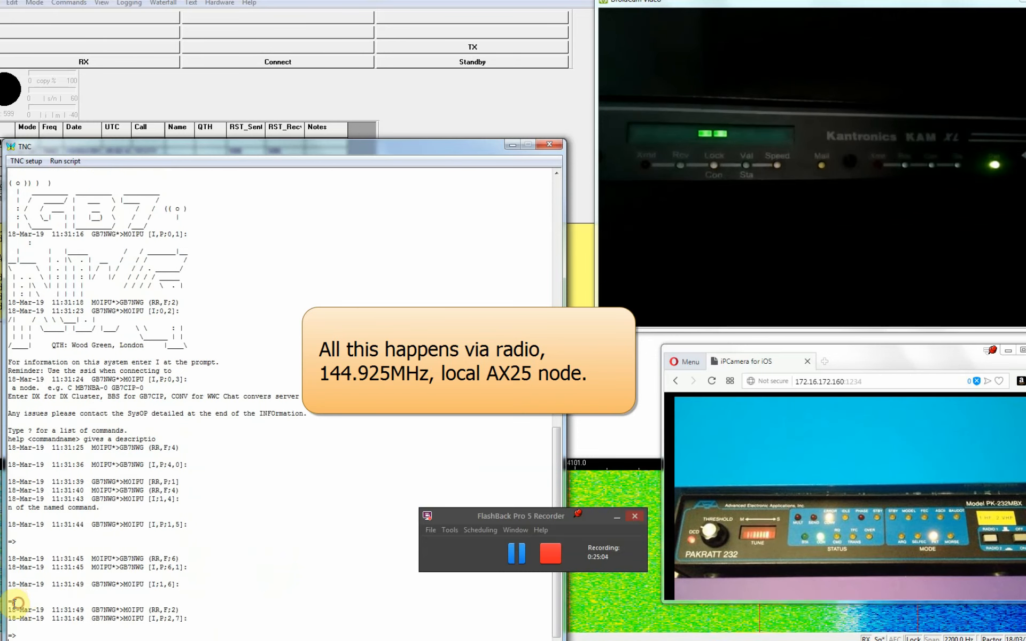
left_click_drag(16, 544, 3, 534)
left_click(13, 534)
left_click(165, 428)
left_click(150, 420)
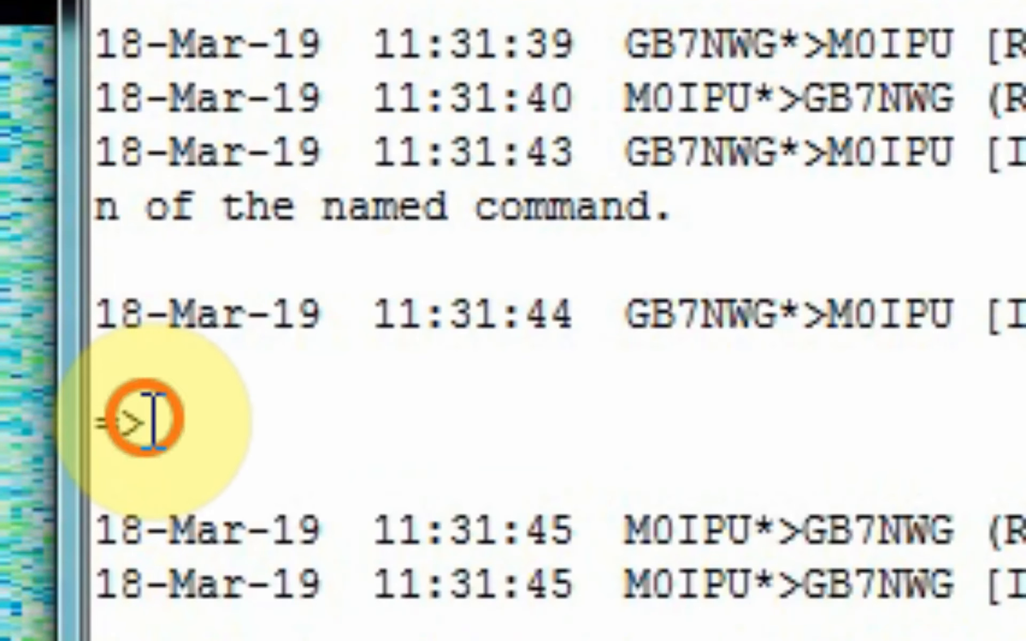
left_click_drag(146, 420, 80, 419)
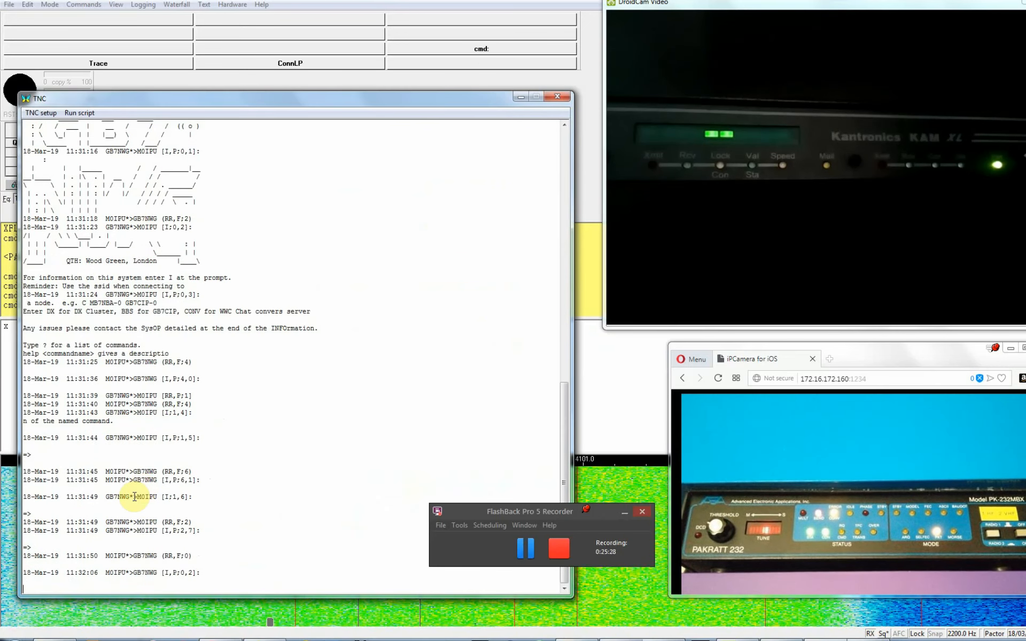
- List the node's commands with ? and connect to its DX cluster with the command dx
type("?")
key("Return")
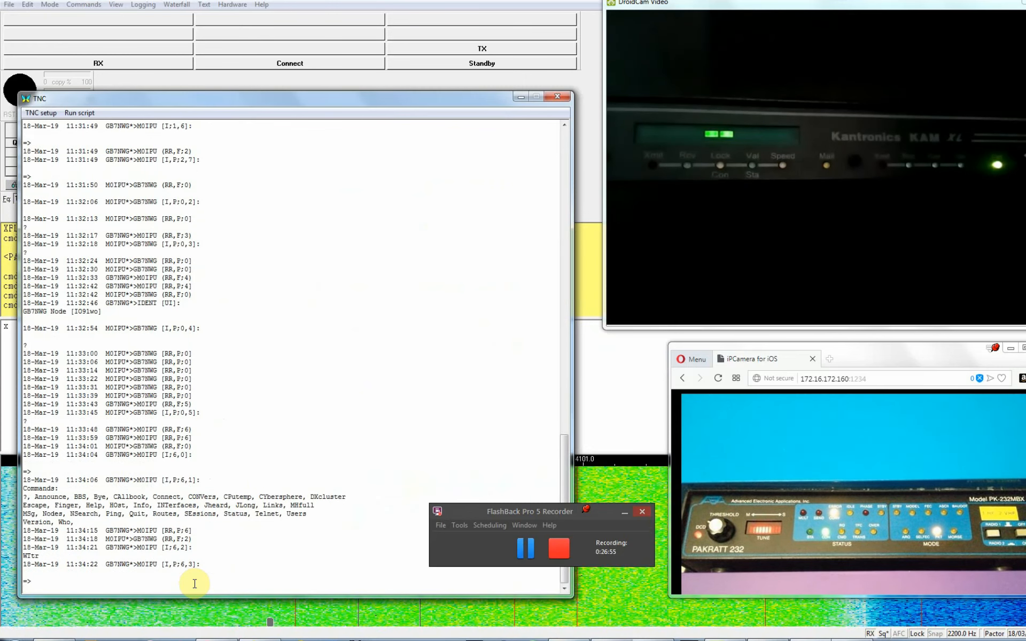
type("dx")
key("Return")
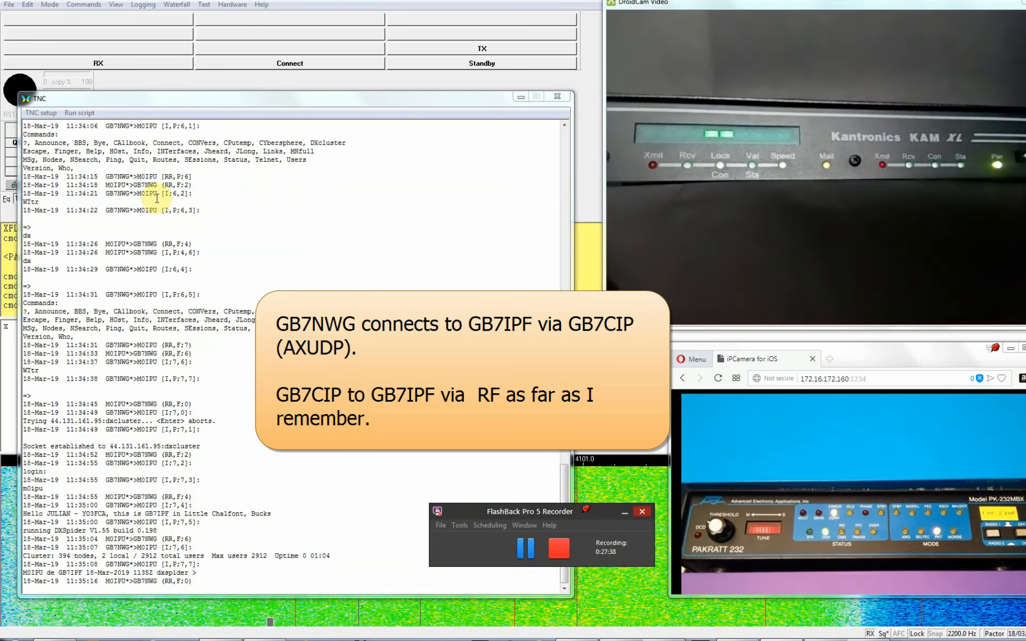
- Arrange the DxCluster window above the TNC terminal to show incoming spots, and leave the cluster with the command b
left_click(116, 5)
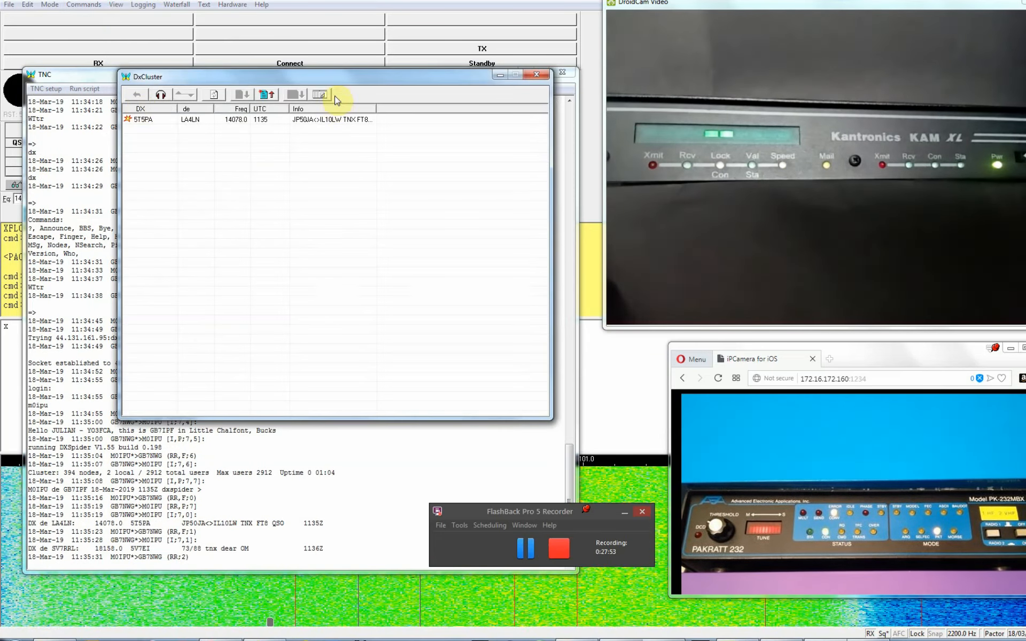
left_click_drag(332, 80, 352, 31)
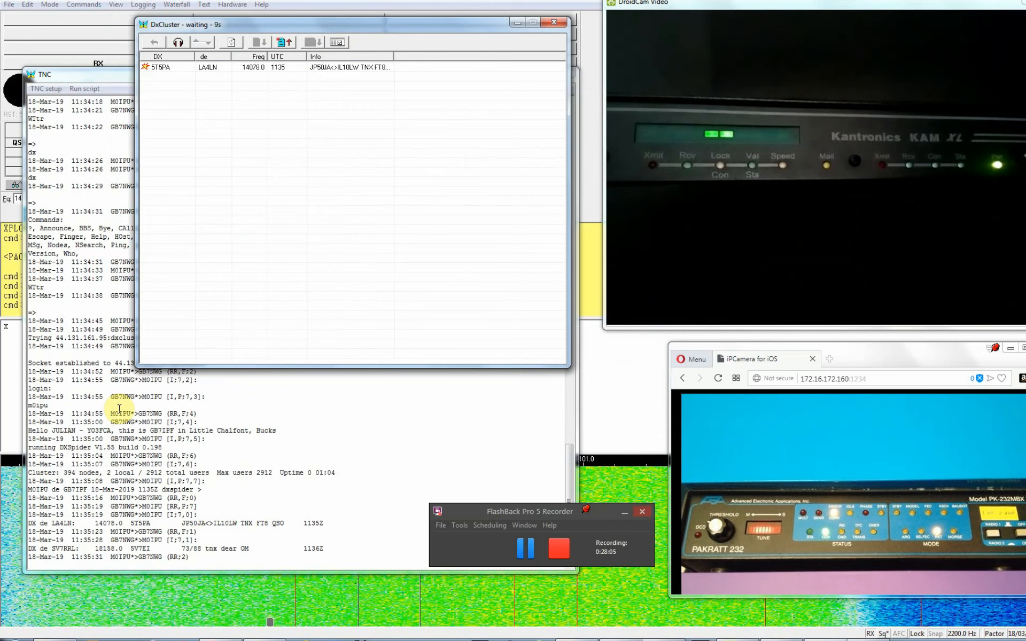
left_click(150, 549)
left_click_drag(111, 75, 155, 114)
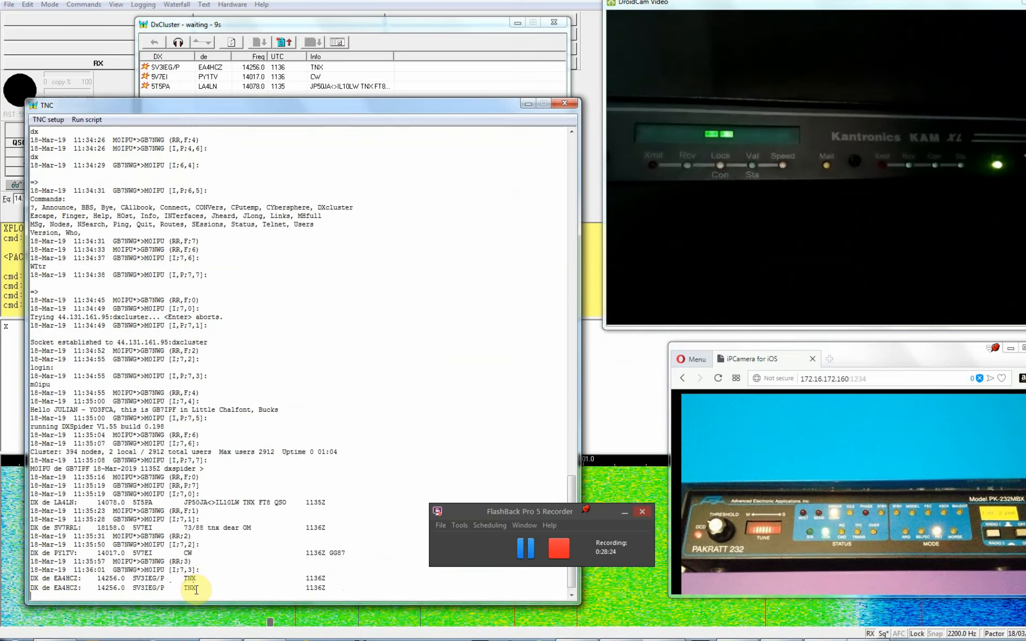
type("b")
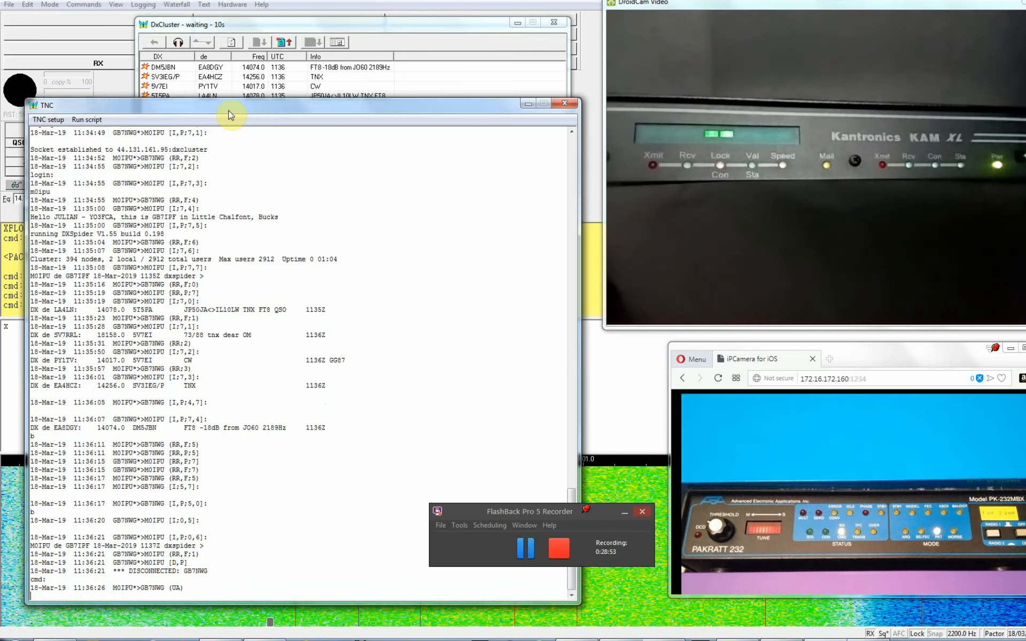
- Run the script file GB7NWG-DX.scr from the TNC terminal to reconnect to the node and its DX cluster
left_click(85, 120)
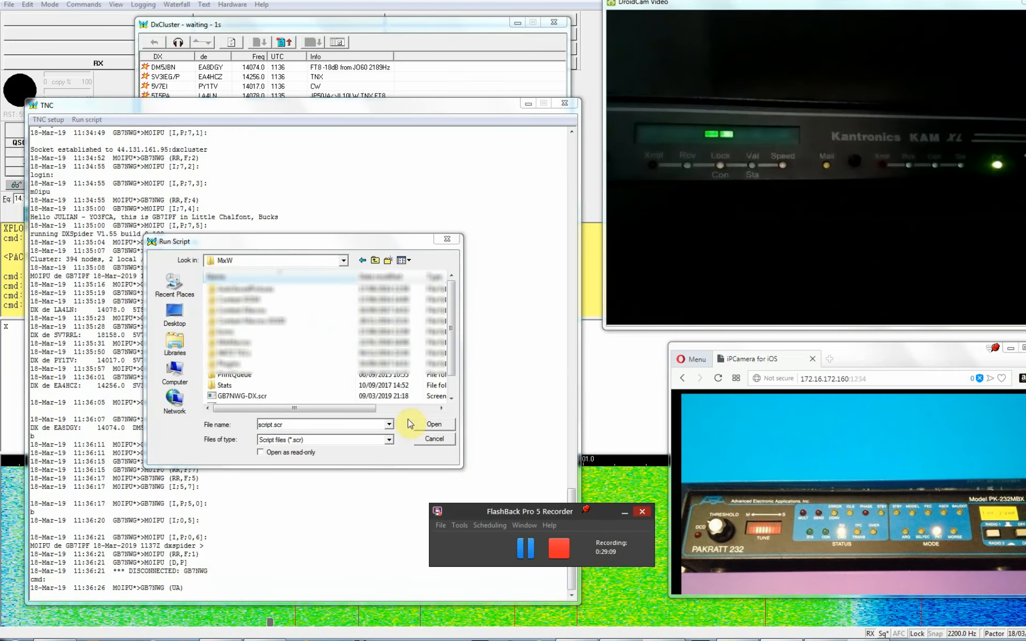
left_click(453, 387)
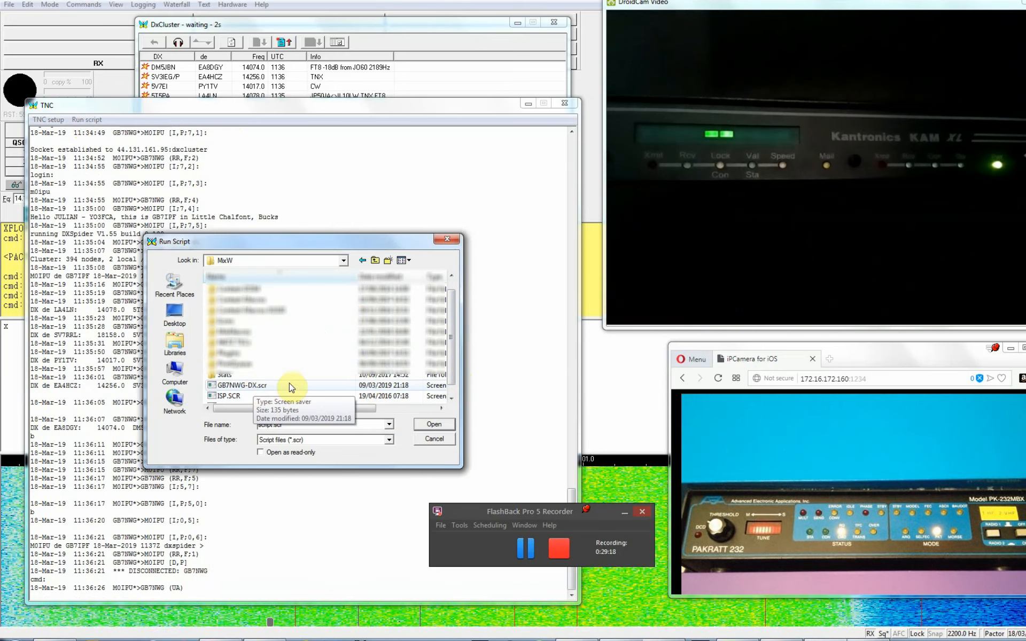
double_click(323, 389)
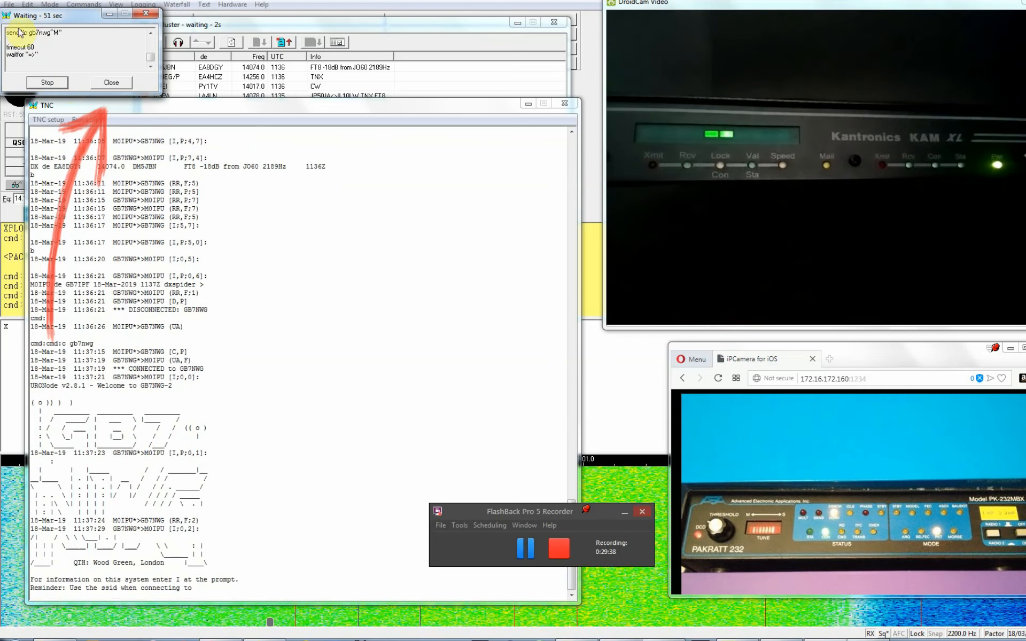
mouse_move(44, 48)
left_mouse_down()
mouse_move(137, 85)
mouse_move(361, 330)
mouse_move(392, 341)
left_mouse_up()
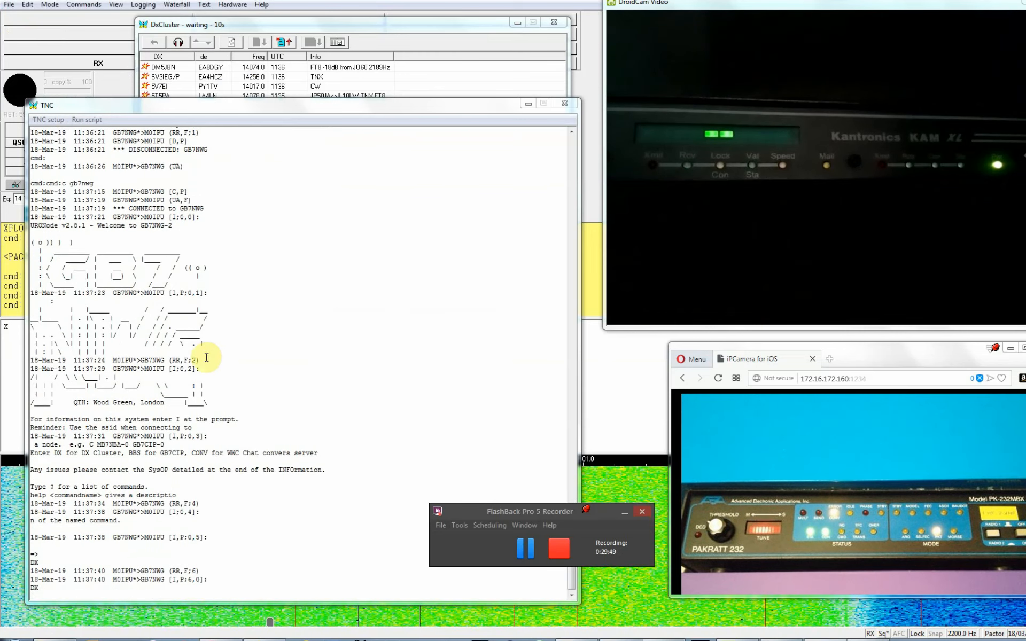
left_click(163, 360)
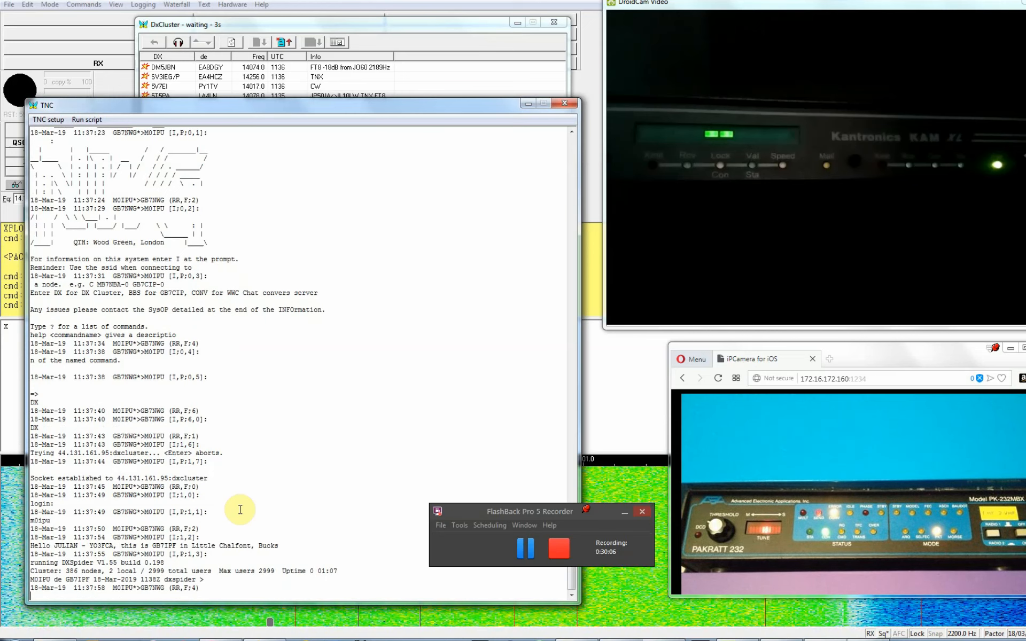
left_click(527, 551)
left_click(527, 551)
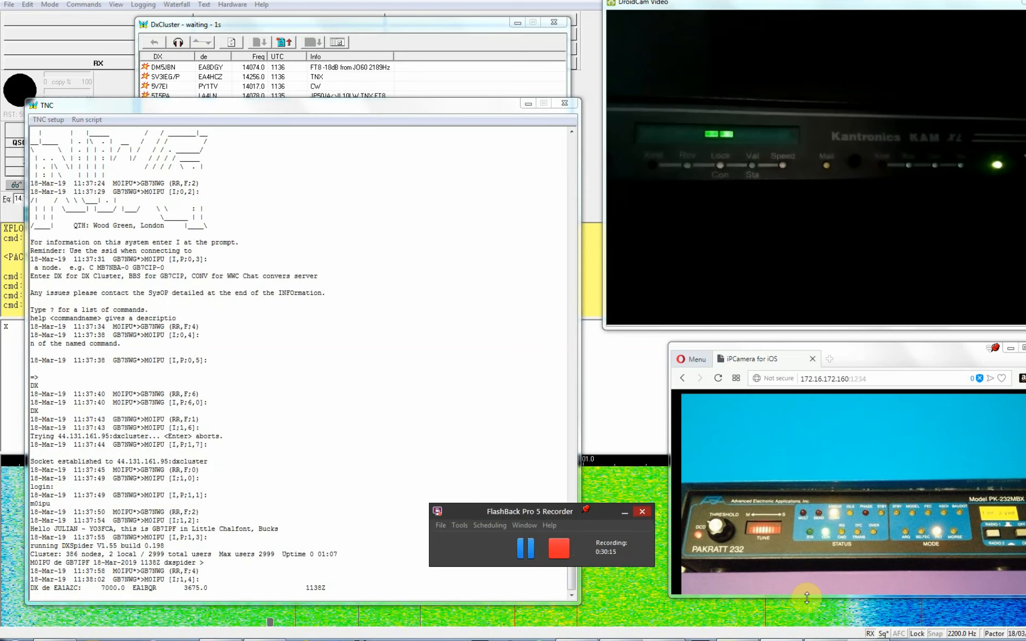
- Switch to GB7NWG-DX.scr in Notepad and to the MixW help page, and examine the available script commands
mouse_move(641, 640)
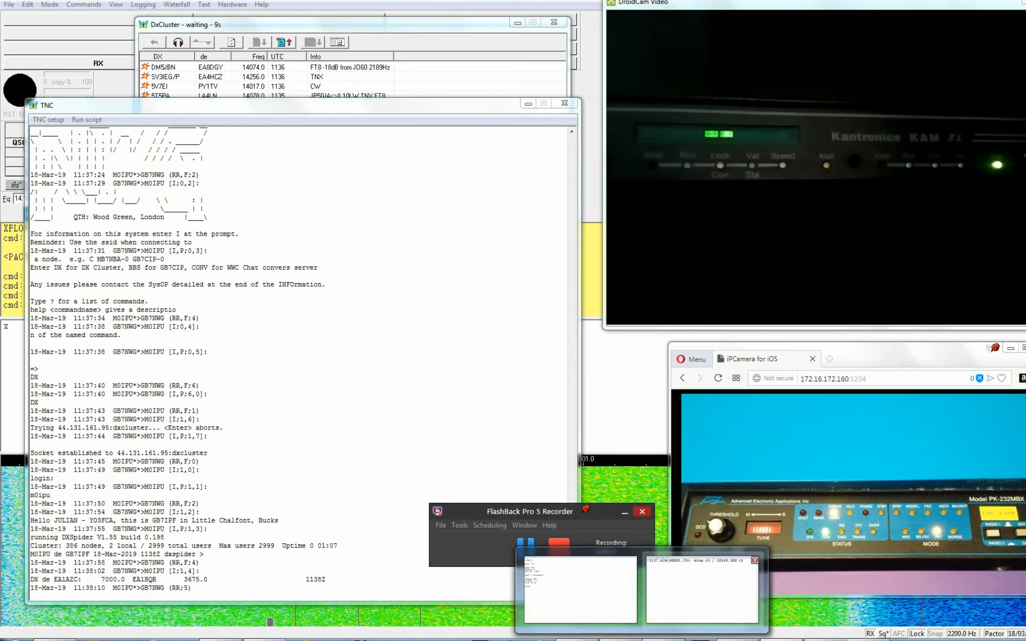
left_click(581, 594)
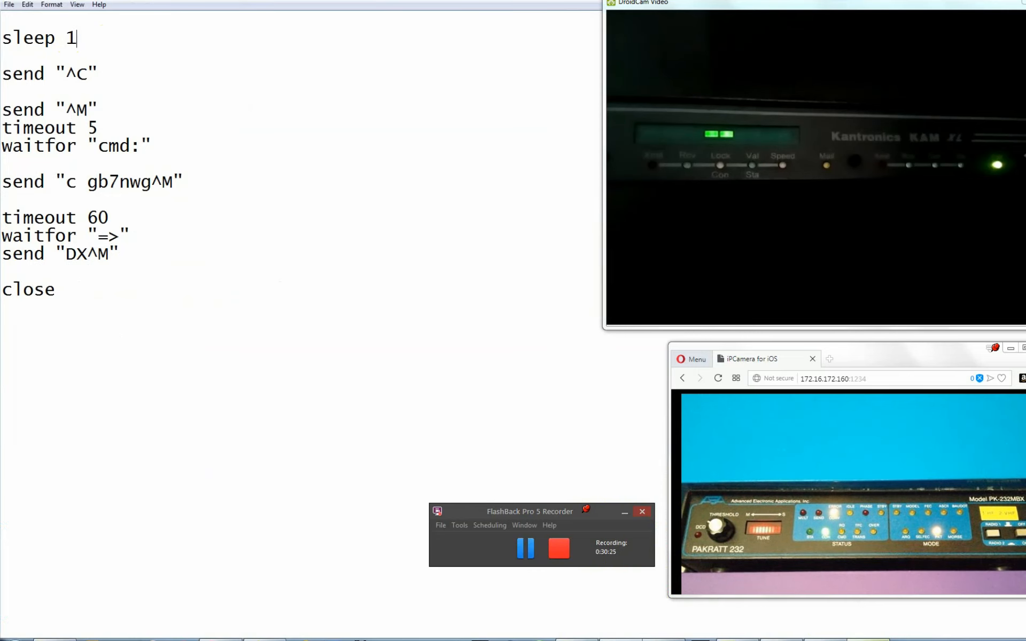
mouse_move(866, 639)
left_click(903, 594)
left_click(216, 272)
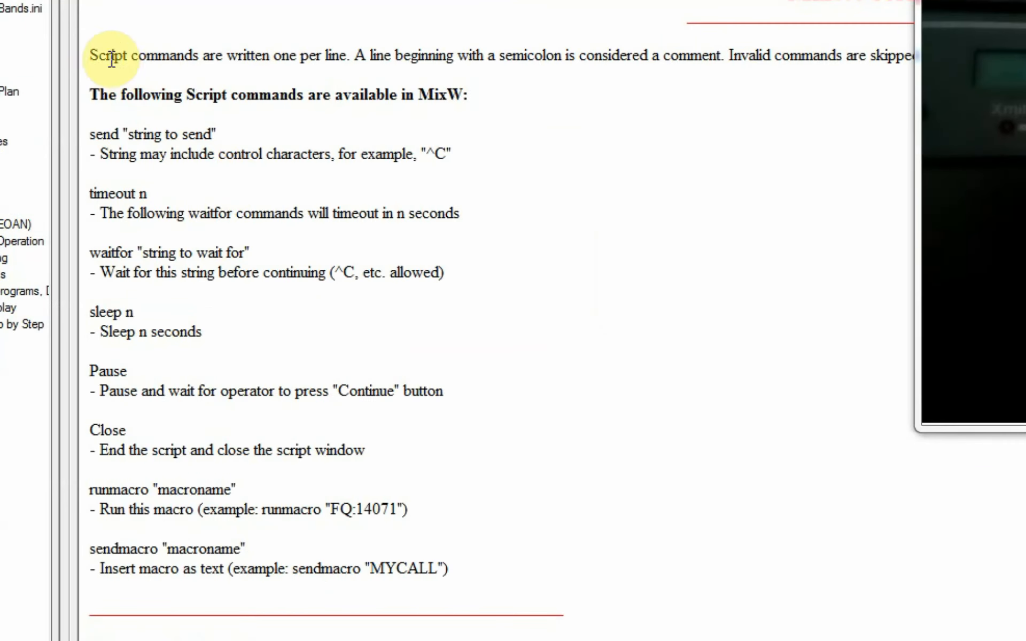
left_click_drag(90, 54, 588, 467)
left_click(668, 250)
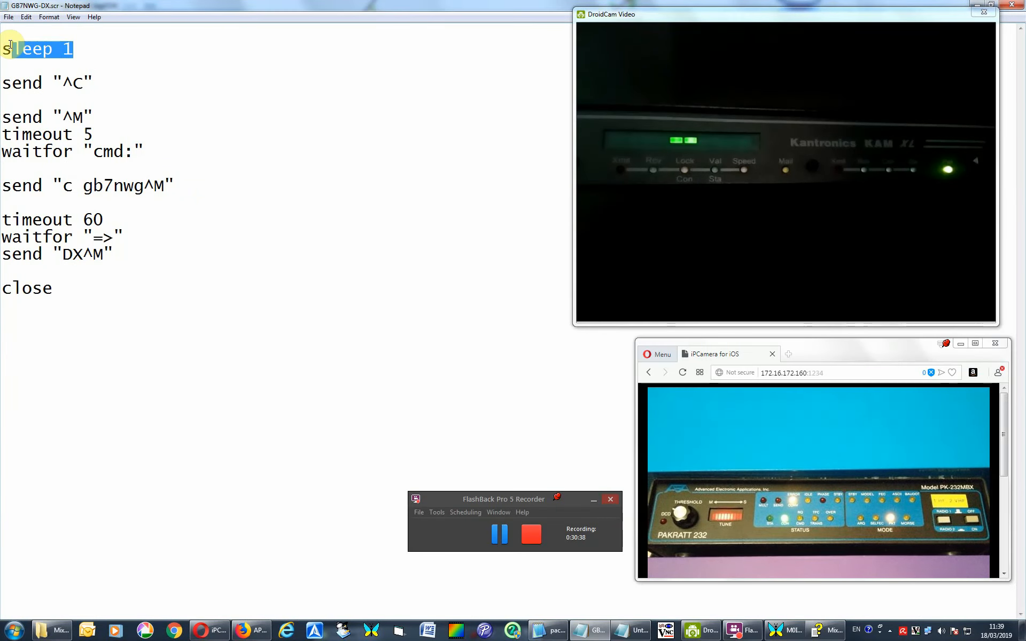
- Return to the script in Notepad and examine its sleep 1 and send "^C" lines
left_click(101, 46)
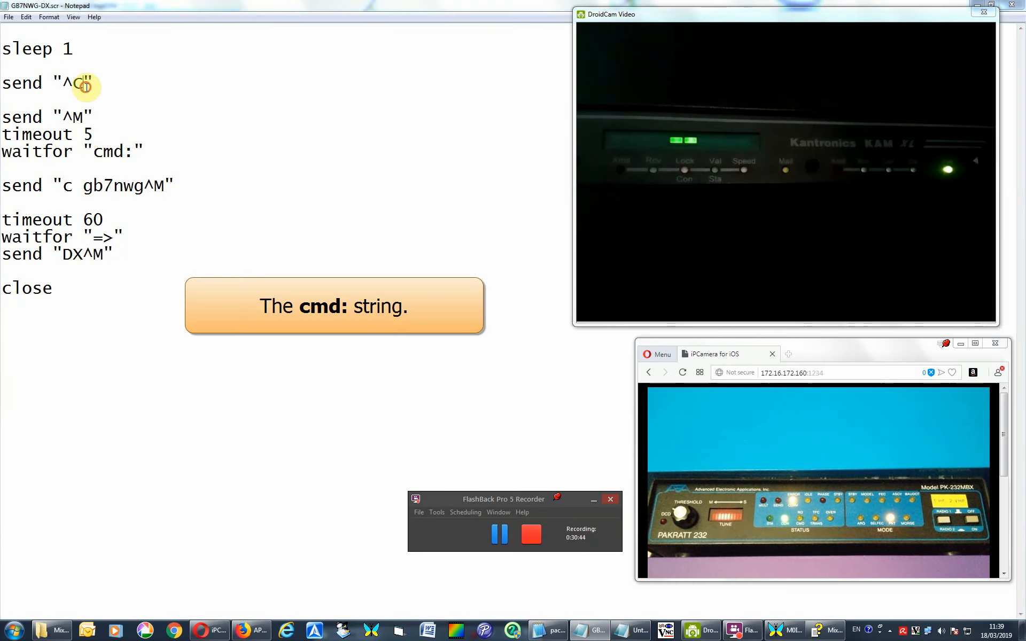
left_click_drag(99, 81, 1, 81)
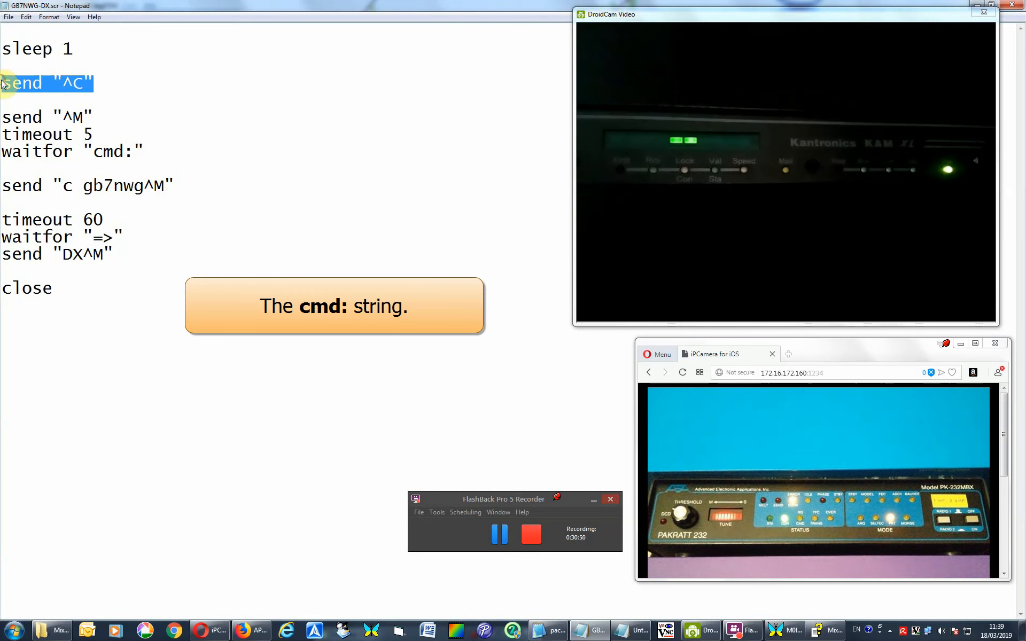
left_click(130, 78)
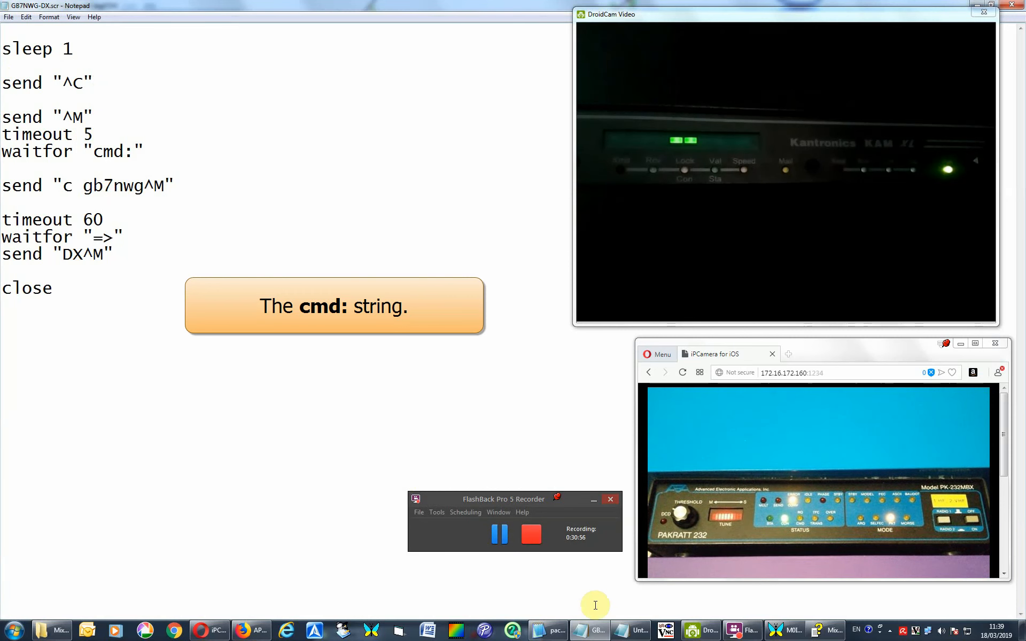
- Examine the script's send "^M", timeout 5 and waitfor "cmd:" lines, comparing them with the control-character example on the MixW help page
left_click(591, 629)
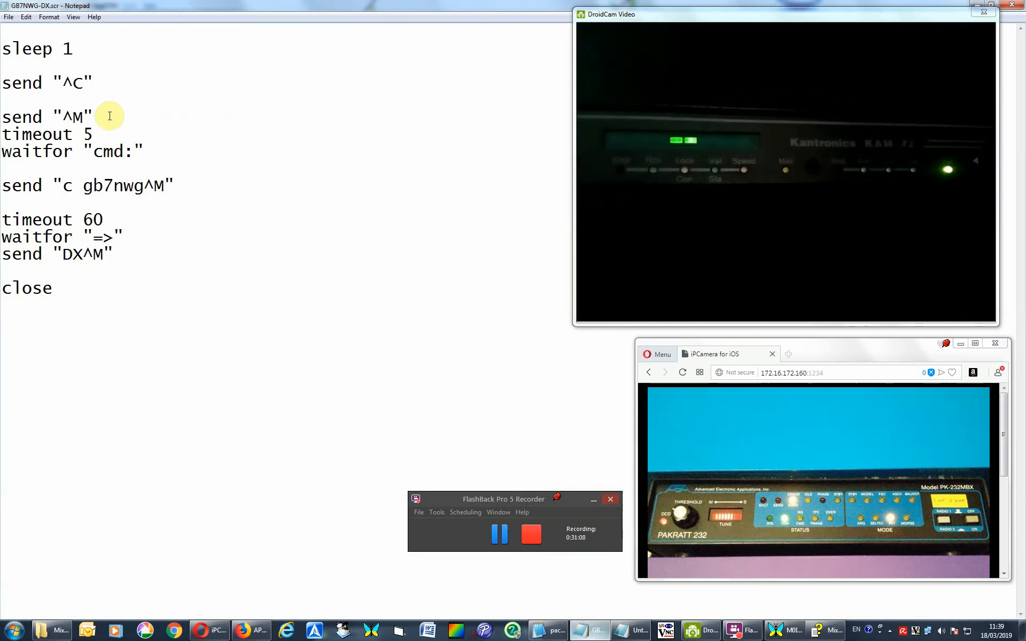
left_click_drag(84, 116, 67, 113)
left_click(818, 630)
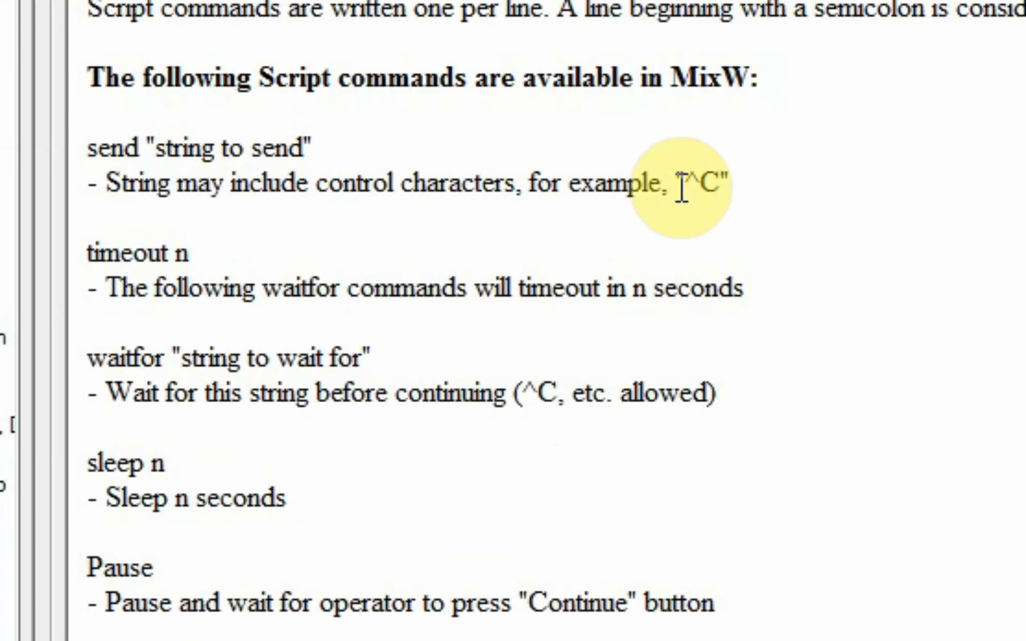
left_click_drag(681, 180, 708, 182)
left_click_drag(708, 181, 716, 197)
left_click(977, 5)
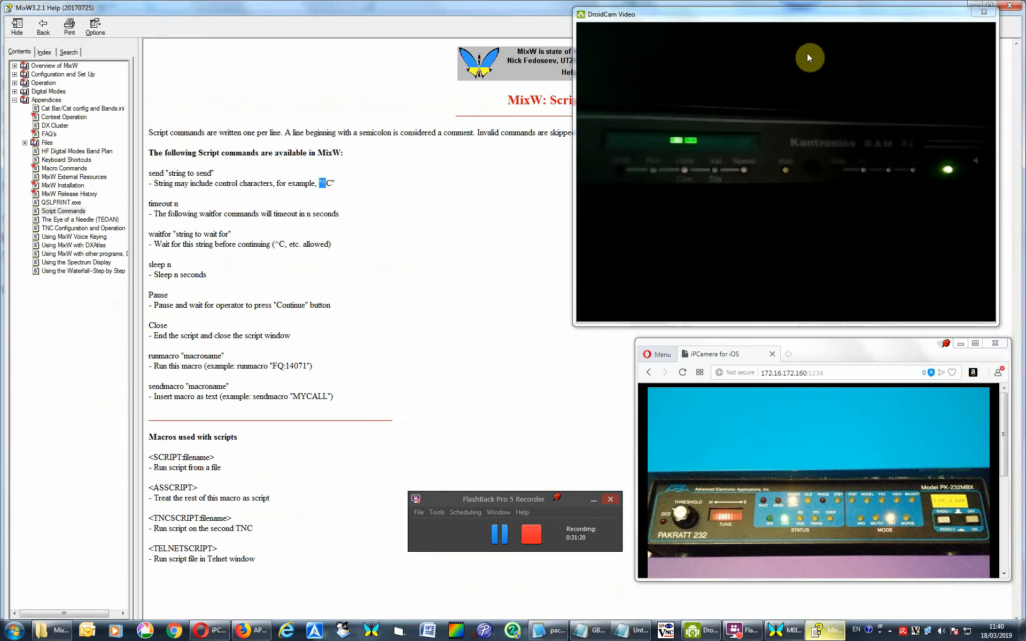
left_click(279, 151)
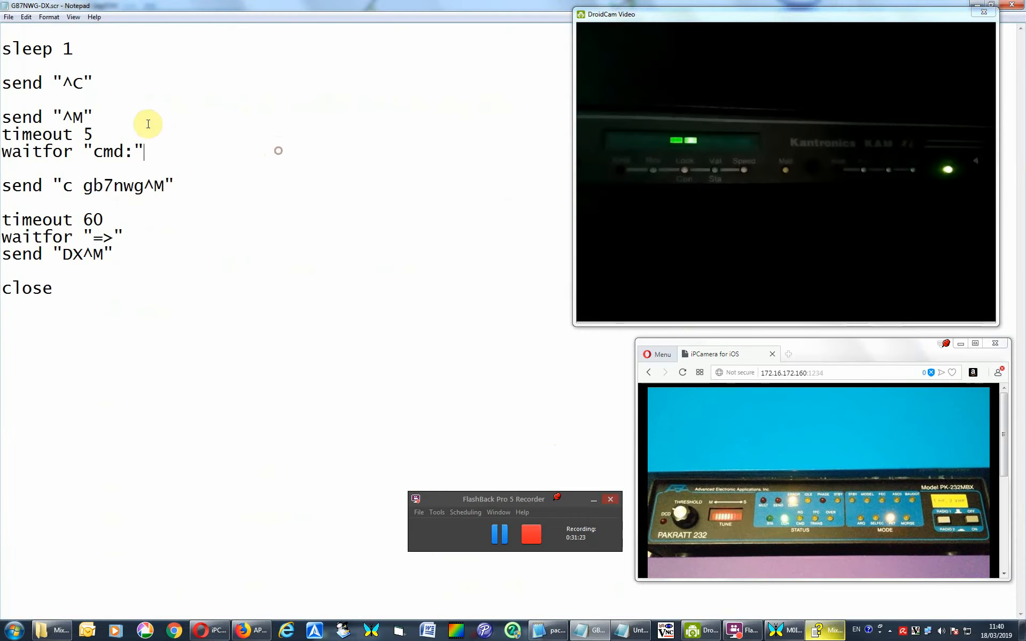
left_click(93, 133)
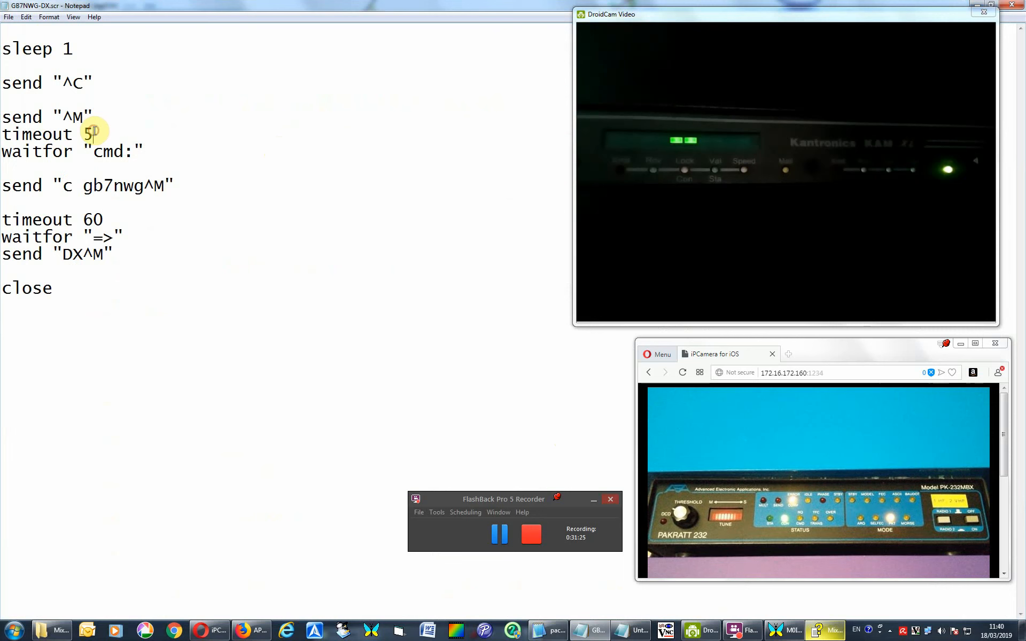
left_click_drag(93, 132, 2, 133)
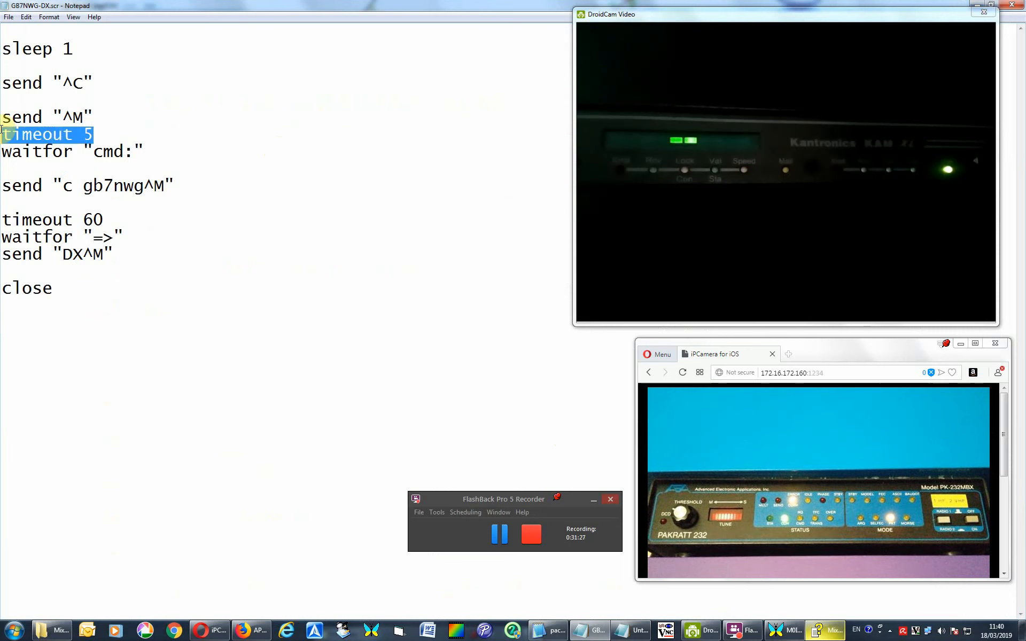
left_click(144, 152)
left_click_drag(145, 152, 102, 151)
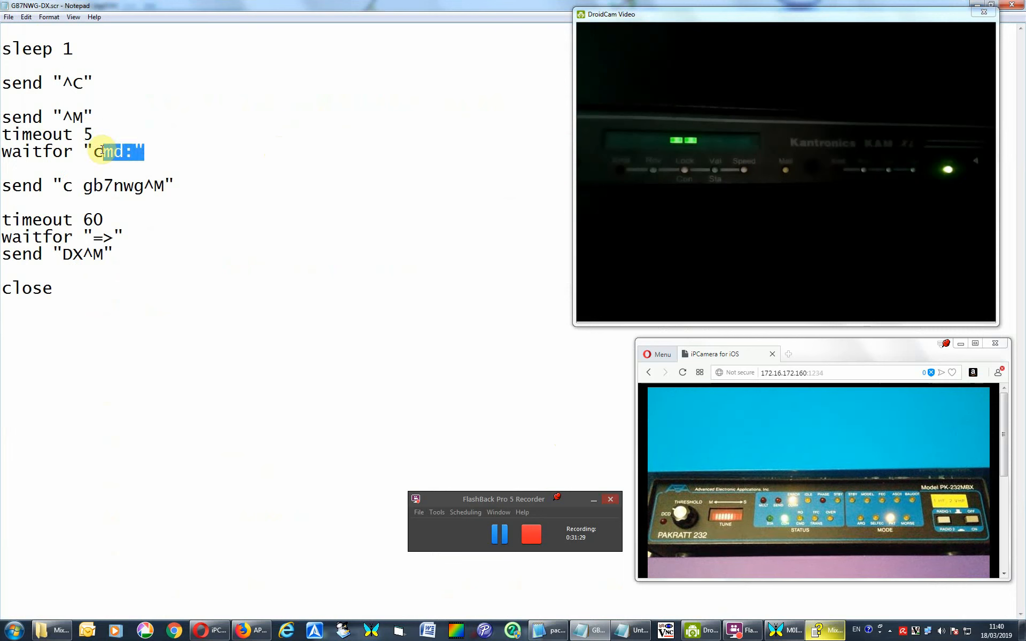
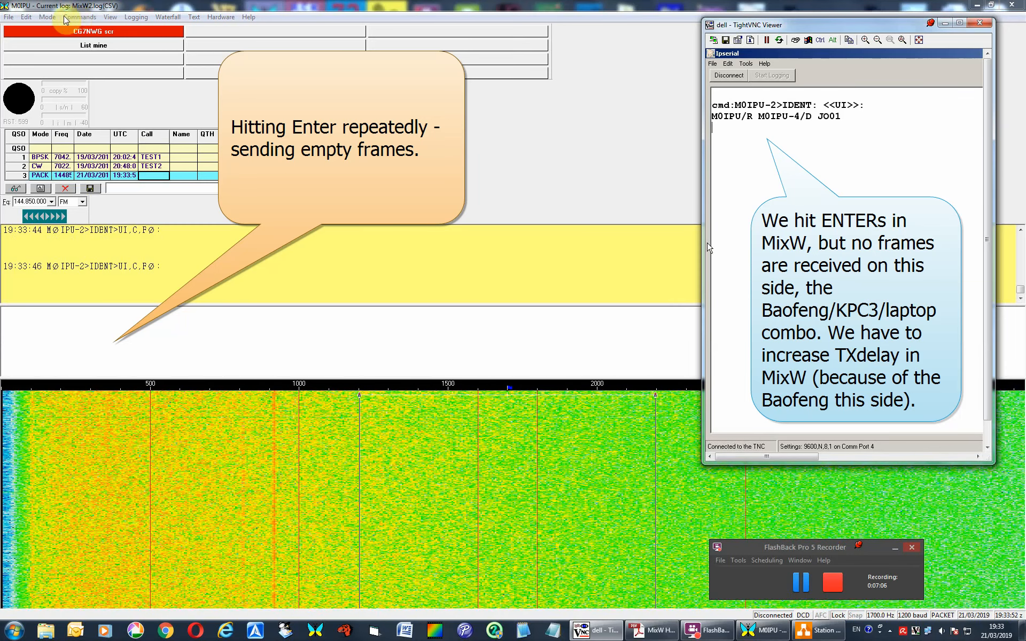
- Set the TxDelay in MixW's AX.25 packet mode parameters to 450 ms
left_click(47, 17)
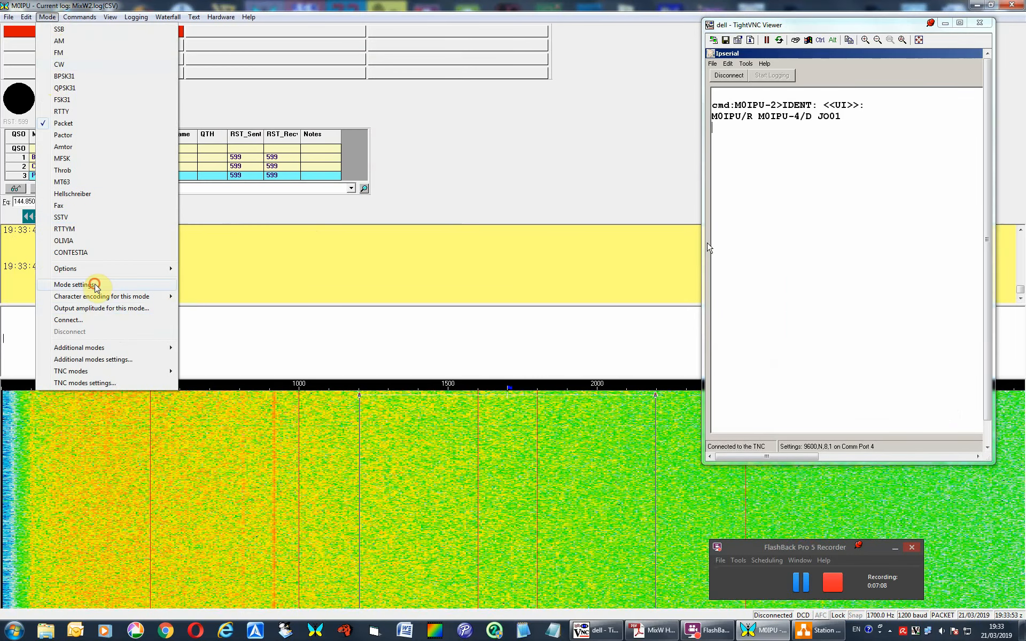
left_click(94, 285)
left_click(469, 245)
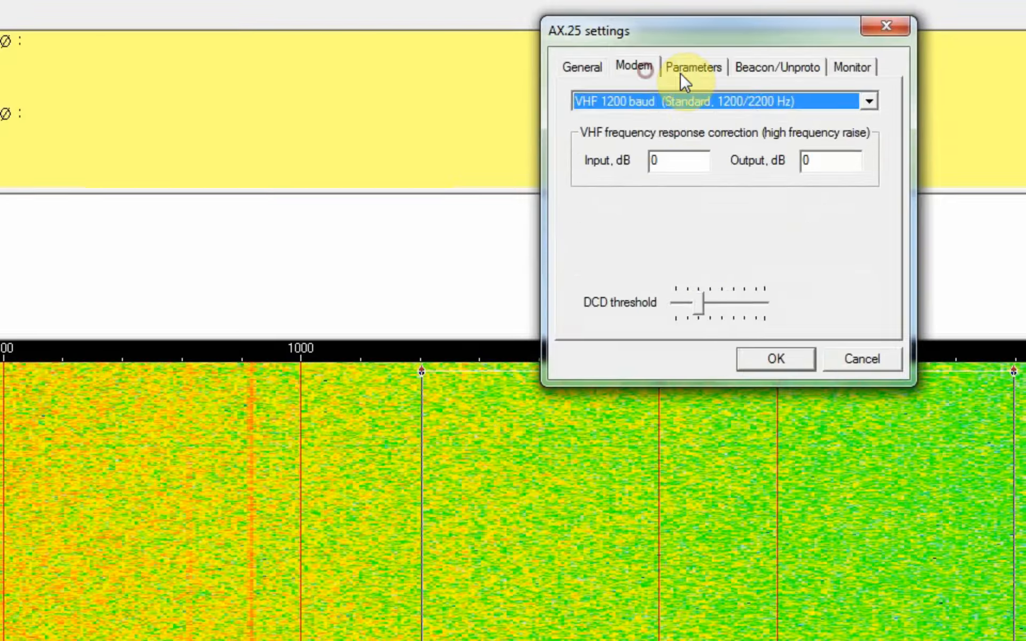
left_click(684, 75)
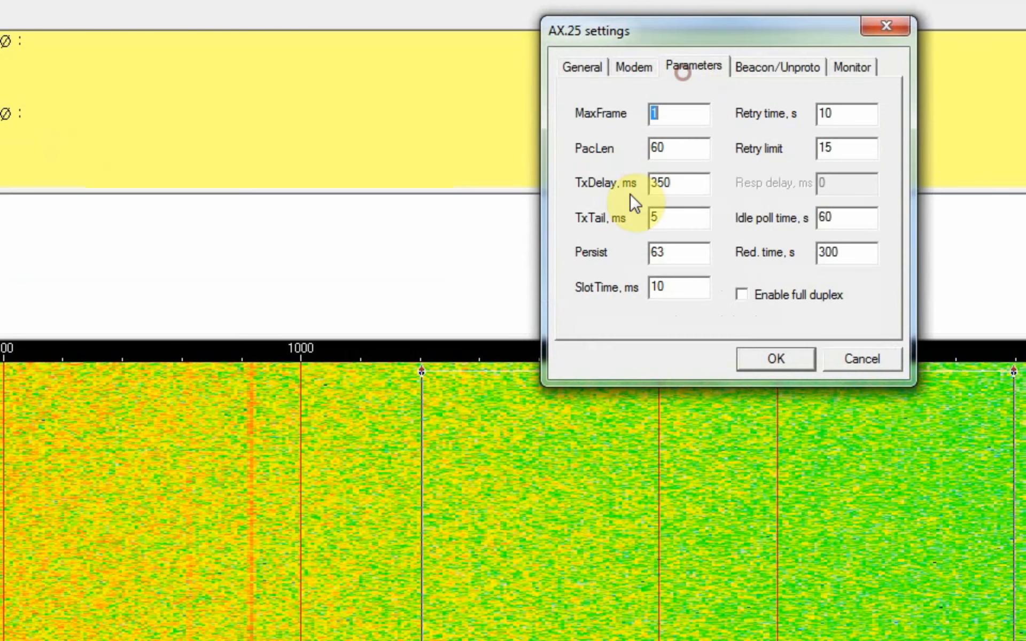
double_click(687, 178)
type("4.850")
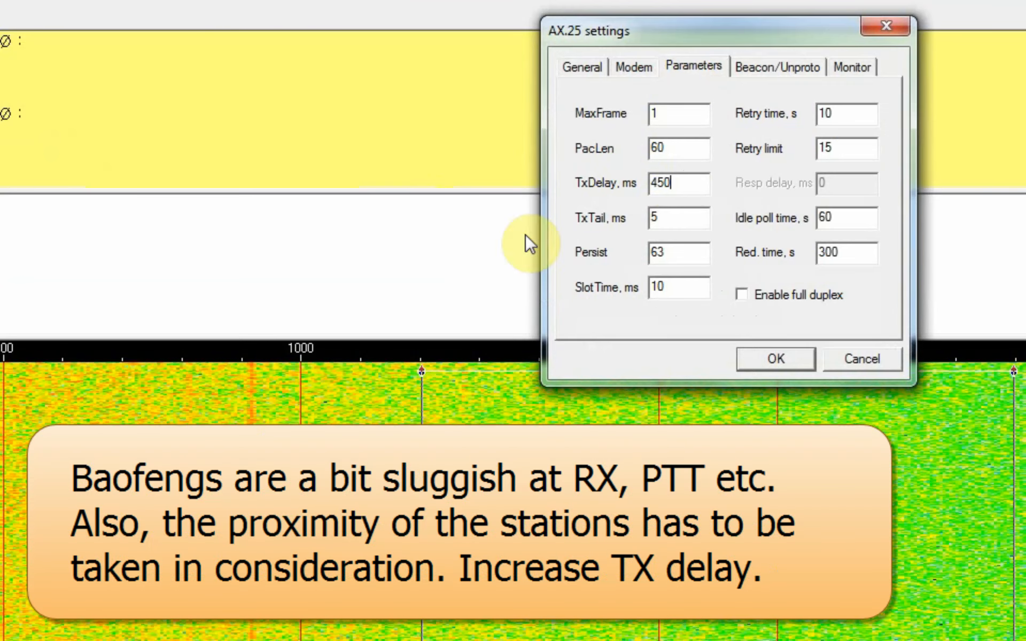
left_click(804, 360)
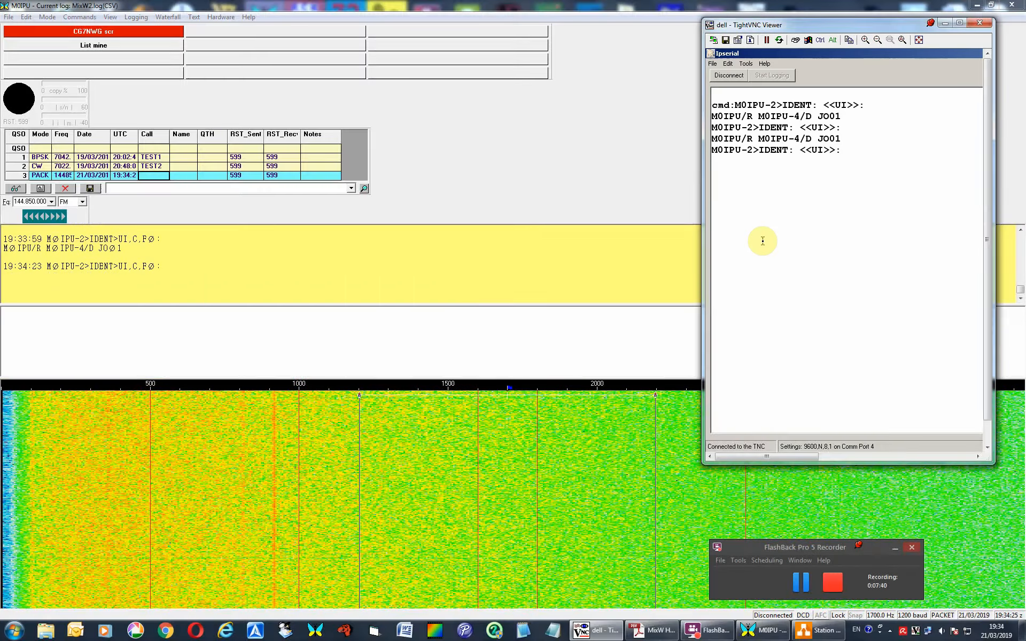
- In the remote Ipserial terminal, send empty frames after the command k, and query the TNC's callsign with my
key("Return")
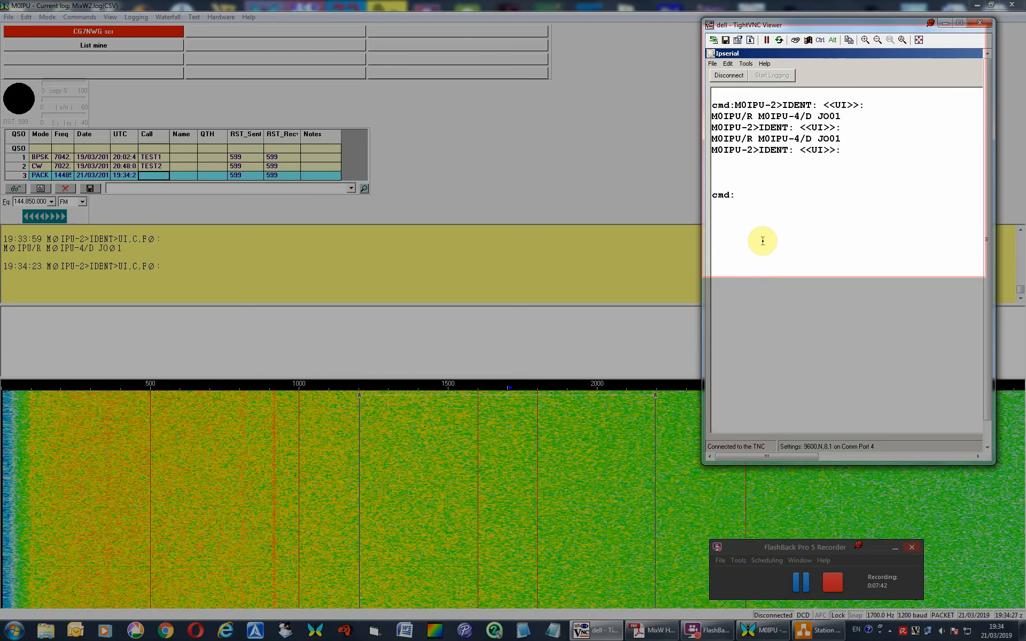
type("k")
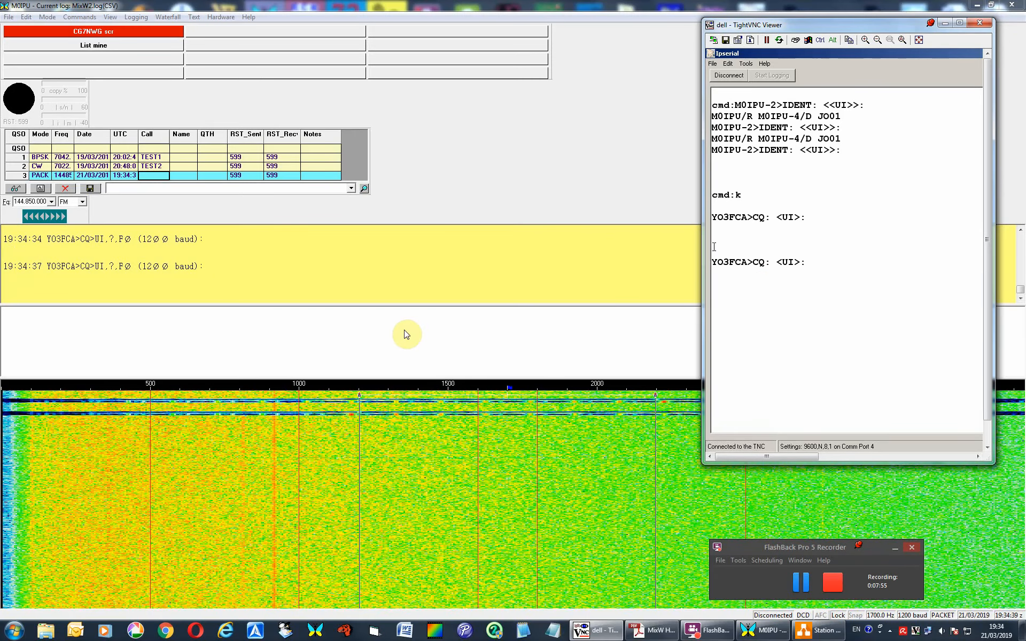
left_click(778, 296)
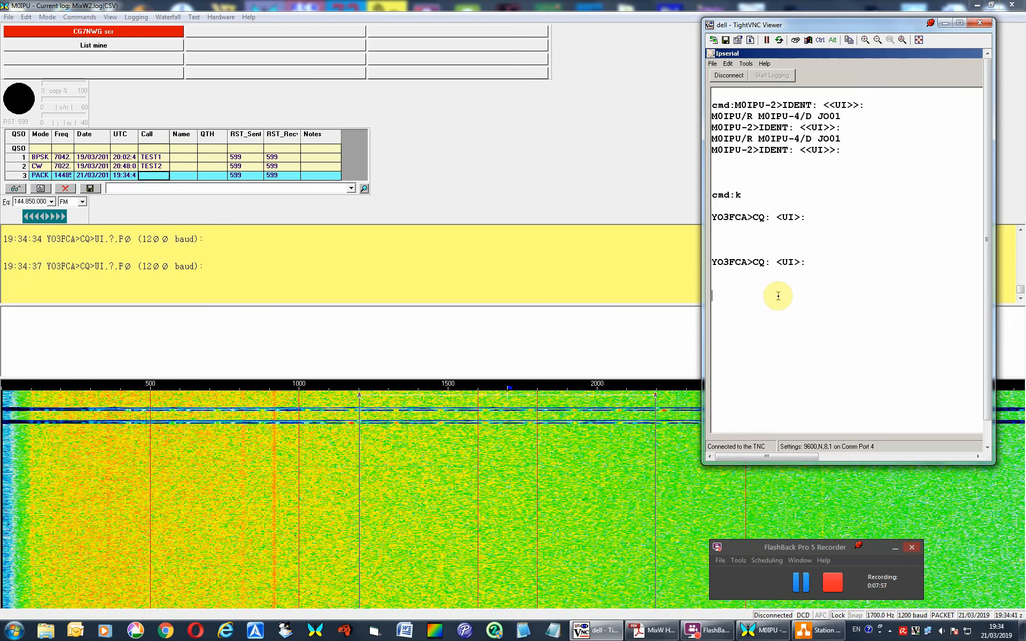
key("Return")
type("my")
key("Return")
- Connect MixW in packet mode to the remote station YO3FCA
left_click(47, 17)
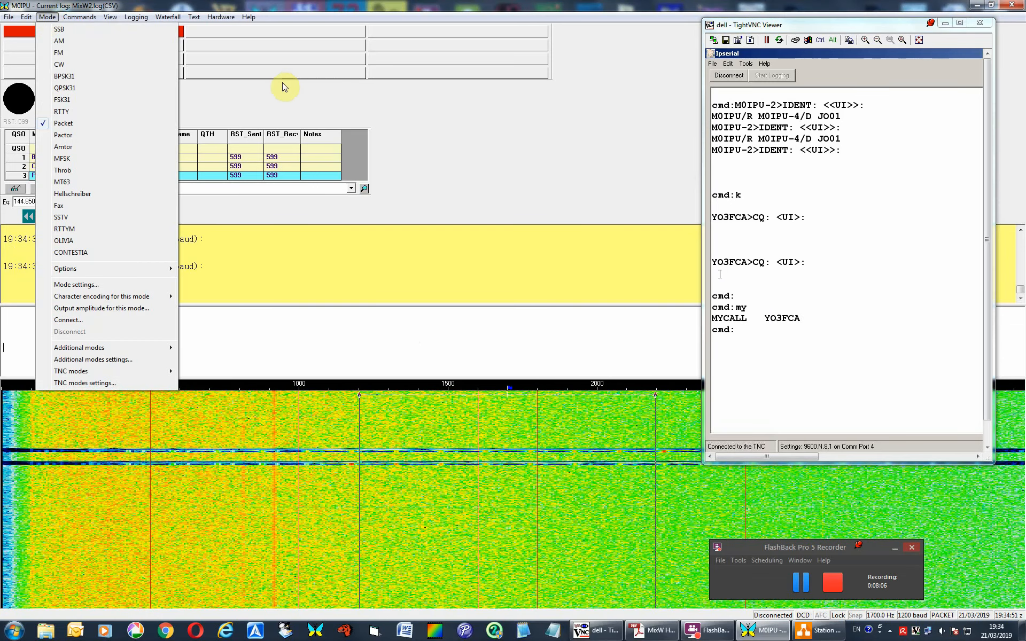
left_click(275, 107)
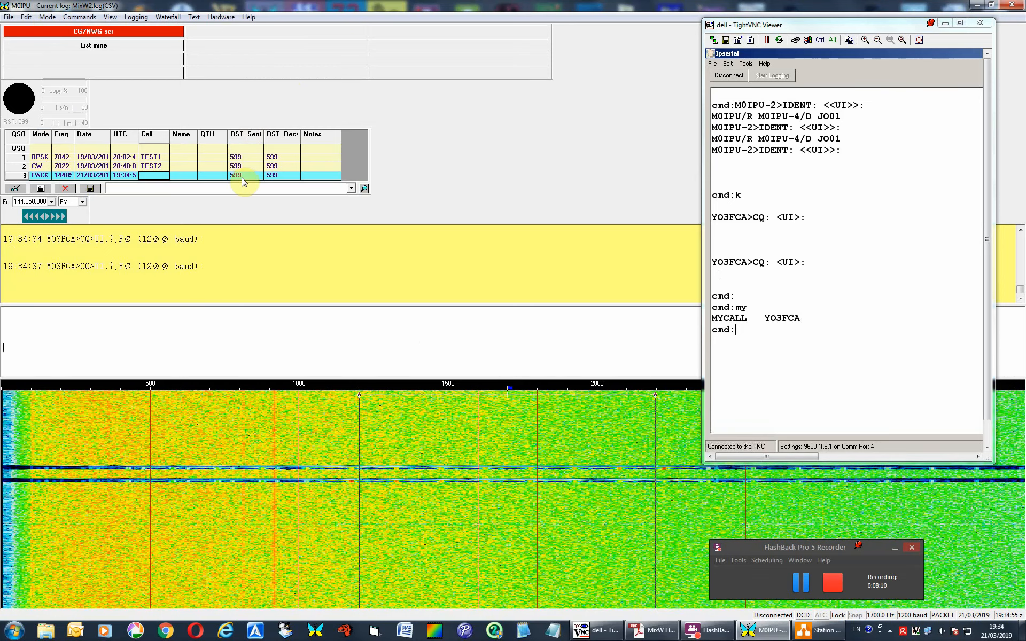
left_click(376, 291)
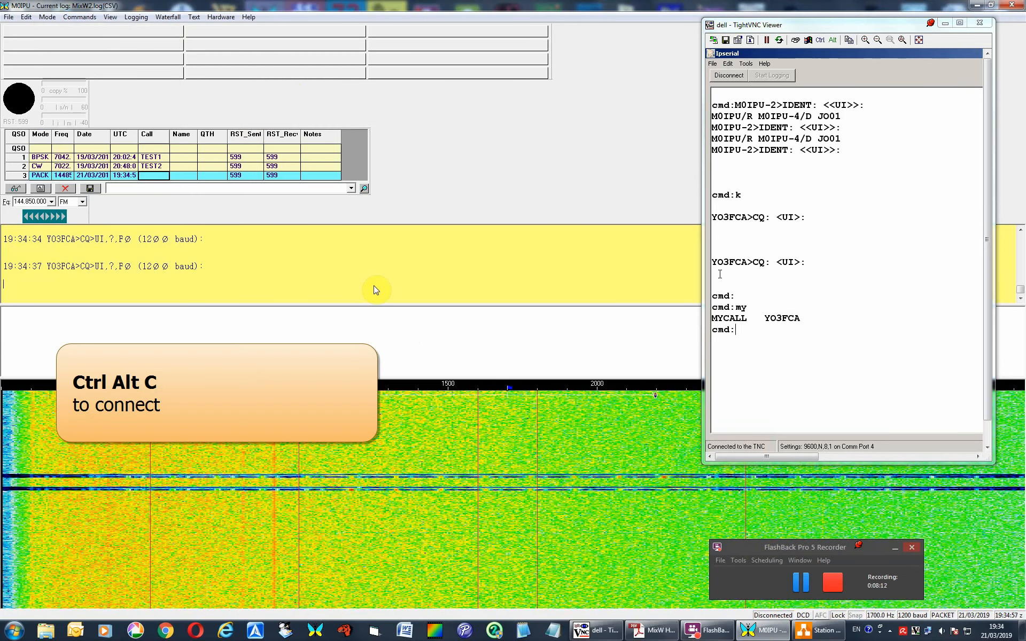
key("ctrl+alt+c")
left_click(548, 286)
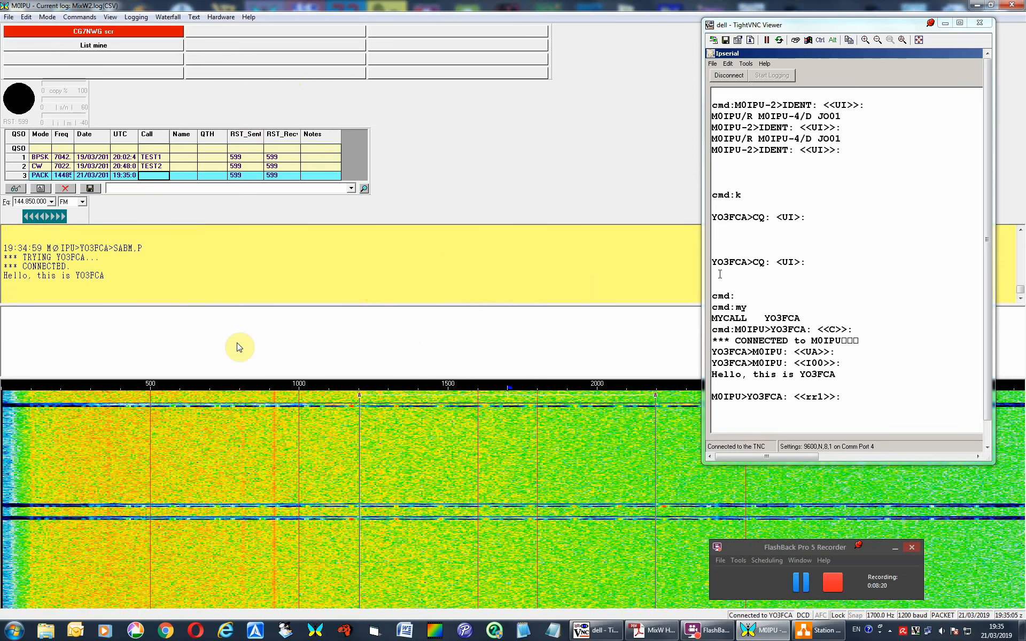
- Send empty frames over the connection from MixW's transmit window and back from the remote Ipserial terminal
key("Return")
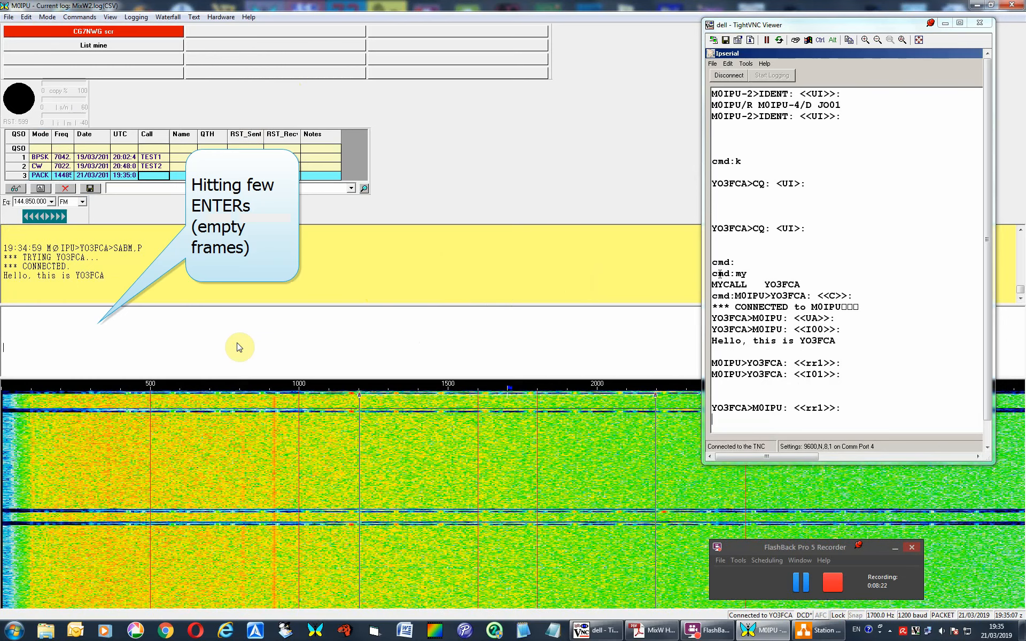
left_click(798, 424)
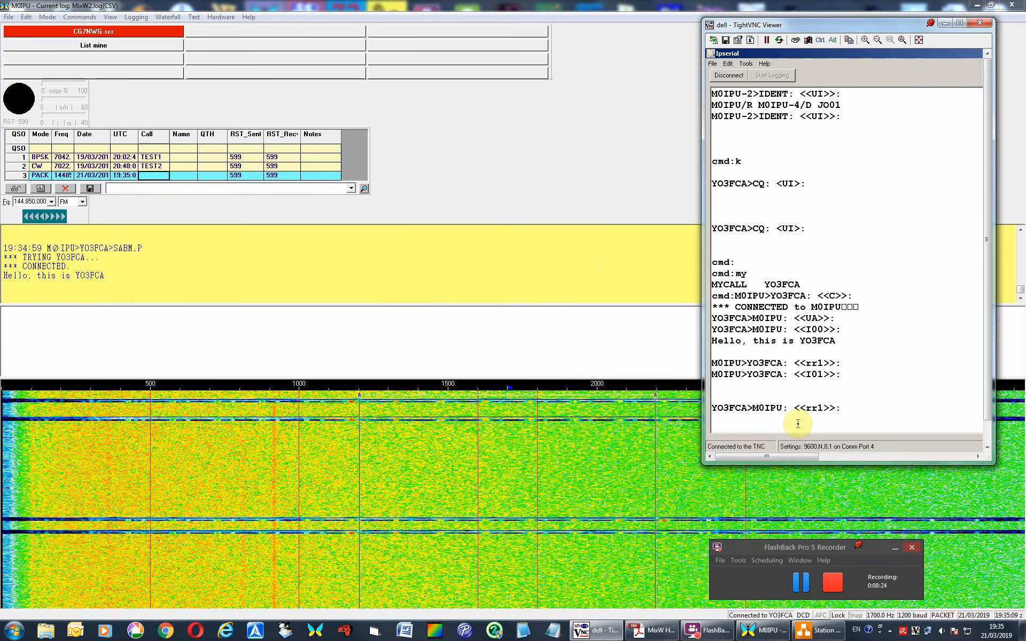
key("Return")
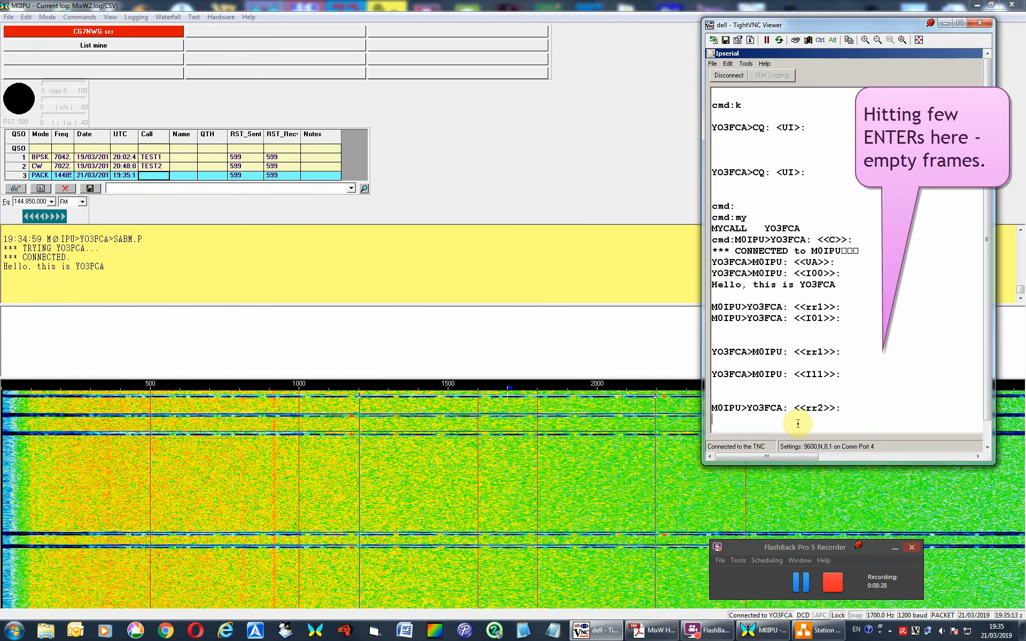
key("Return")
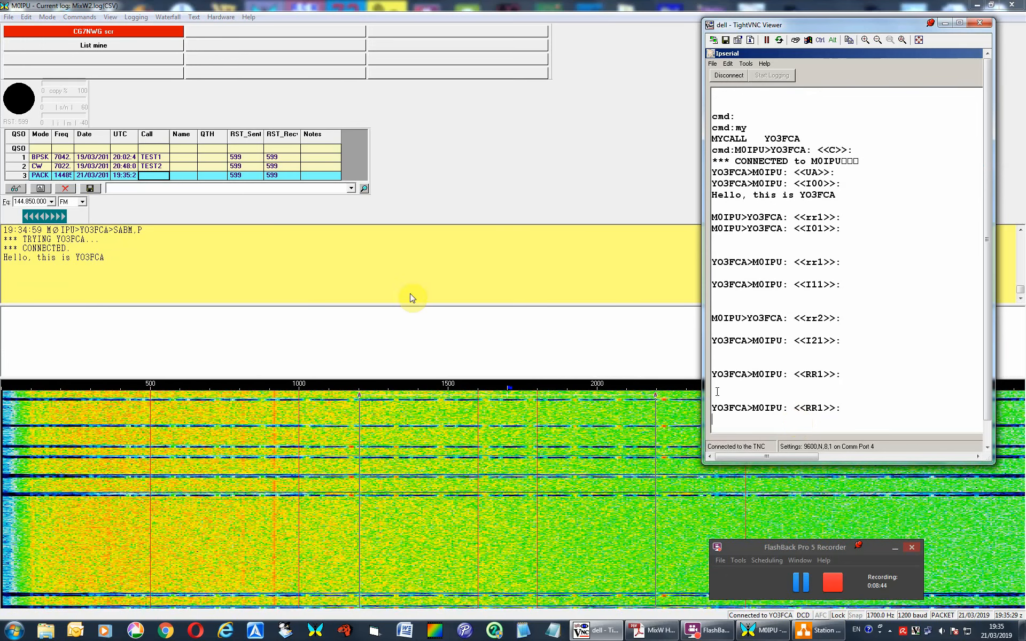
- Send more empty frames to the connected station from MixW's transmit window, and raise the computer's sound volume
left_click(396, 341)
key("Return")
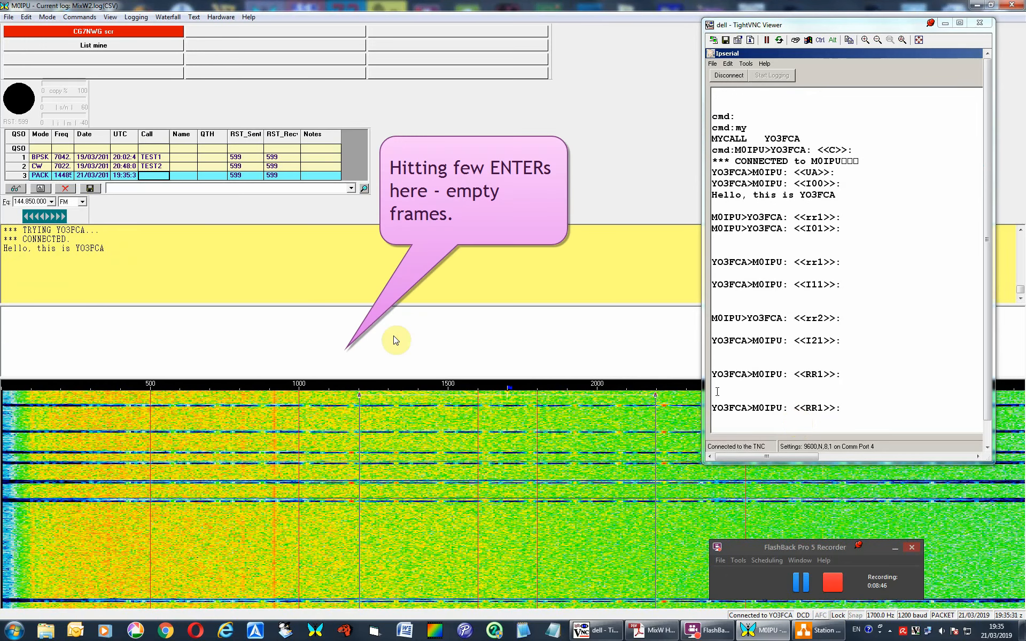
key("Return")
key("Return")
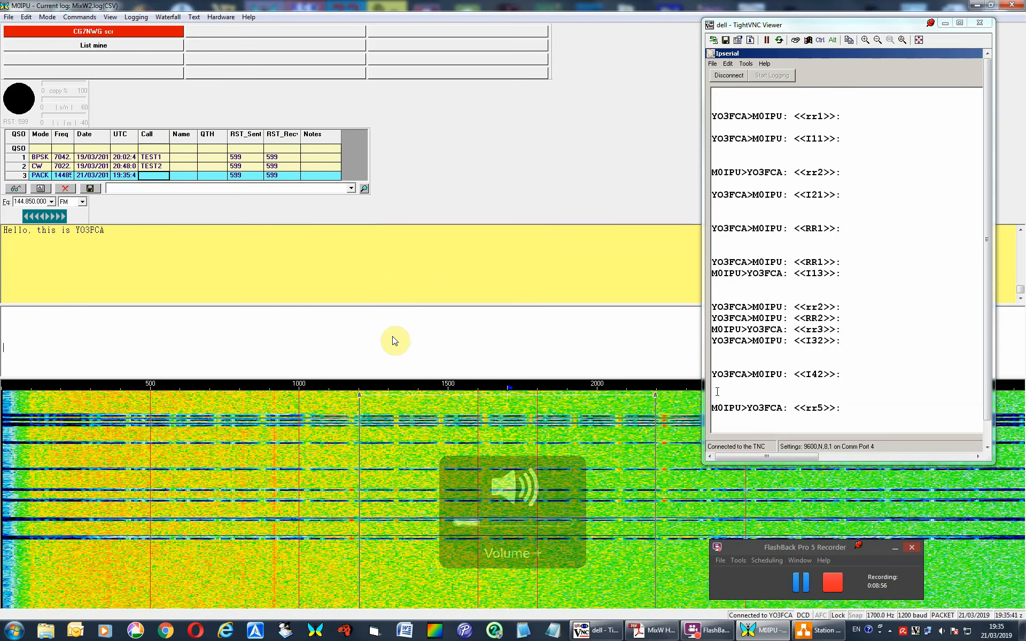
left_click(392, 346)
key("Return")
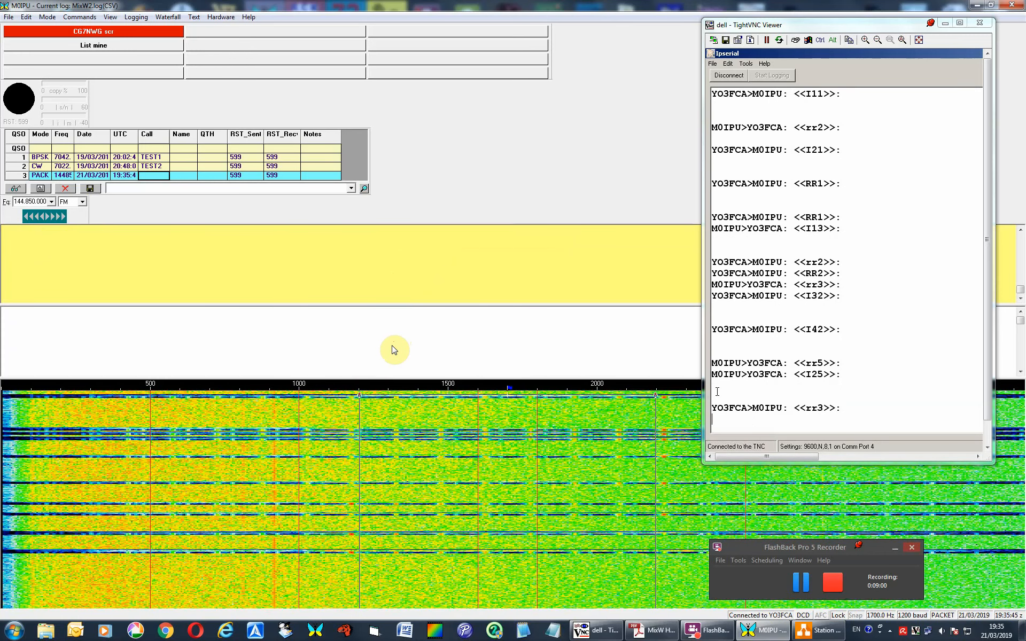
key("XF86AudioRaiseVolume")
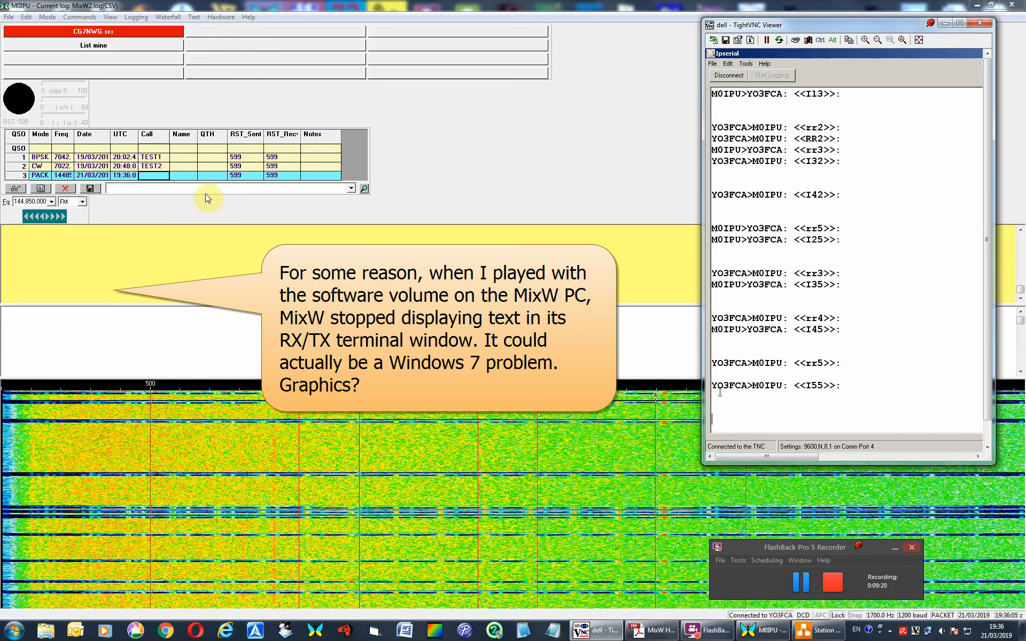
- Try to bring back the missing text in MixW's receive window
left_click(185, 262)
left_click(193, 349)
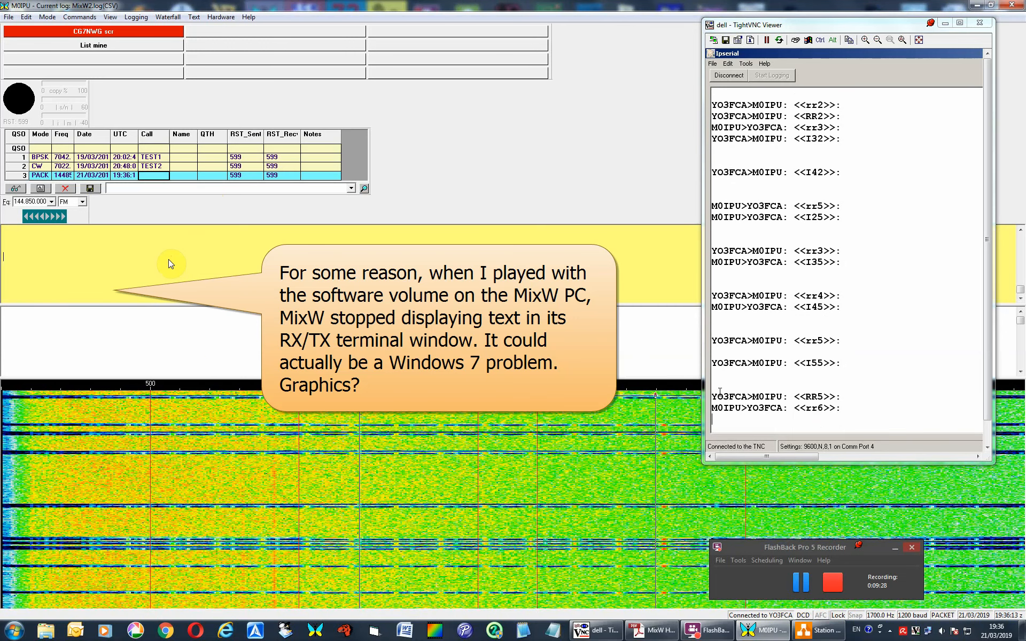
left_click(168, 262)
right_click(170, 261)
left_click(176, 265)
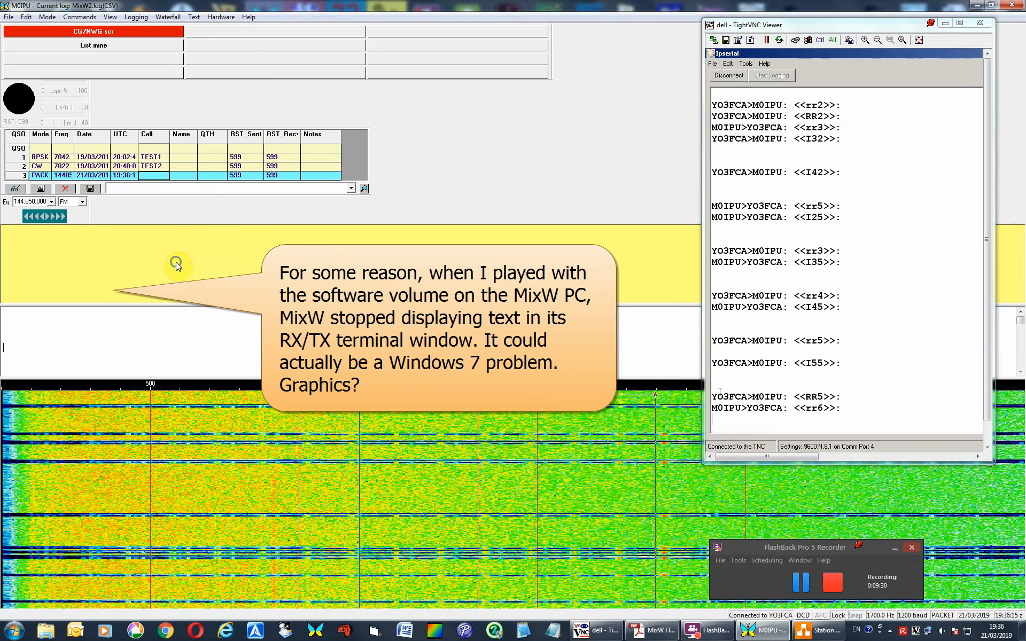
right_click(176, 262)
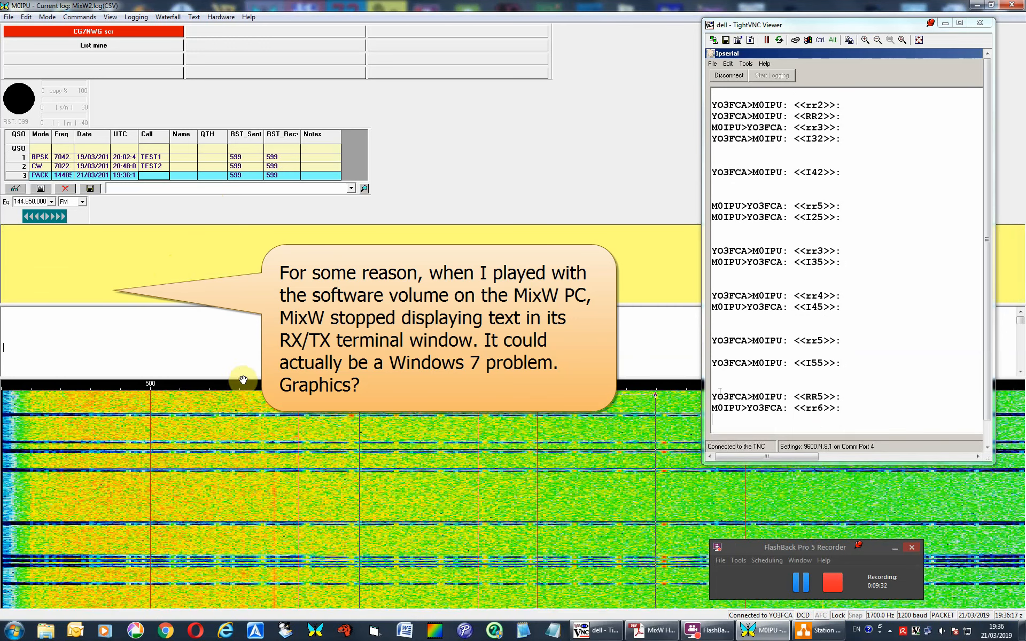
left_click(234, 354)
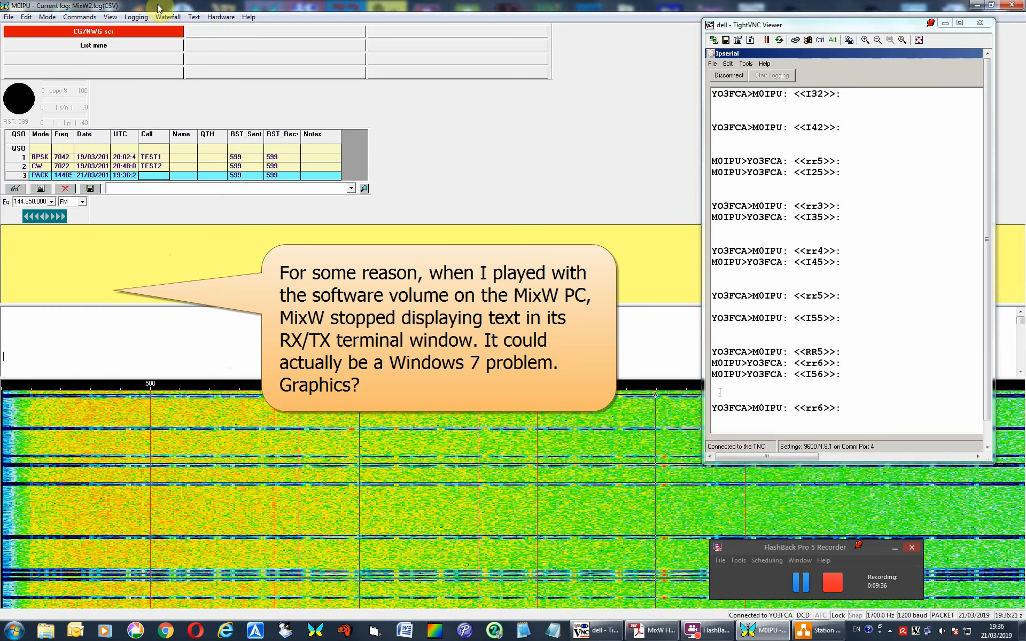
- Disconnect MixW from the remote station and send empty unconnected frames from its transmit window
left_click(44, 18)
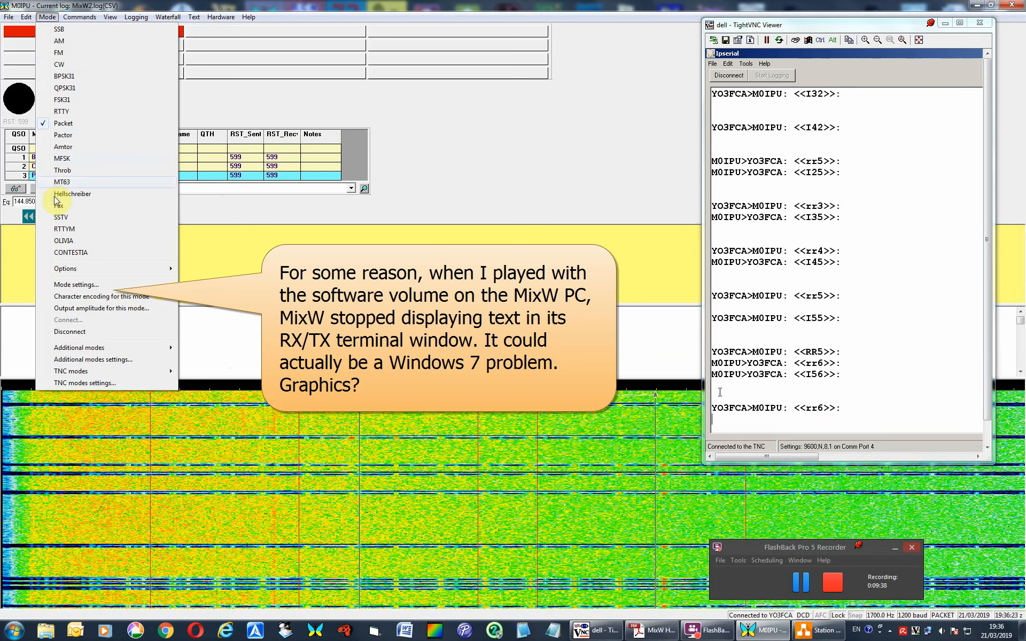
left_click(82, 332)
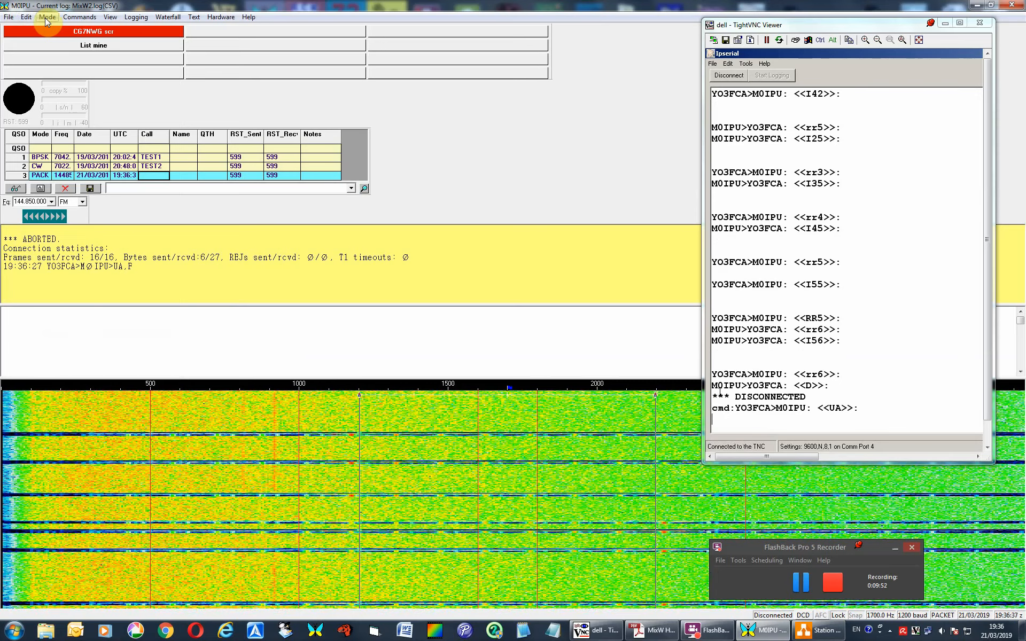
key("Return")
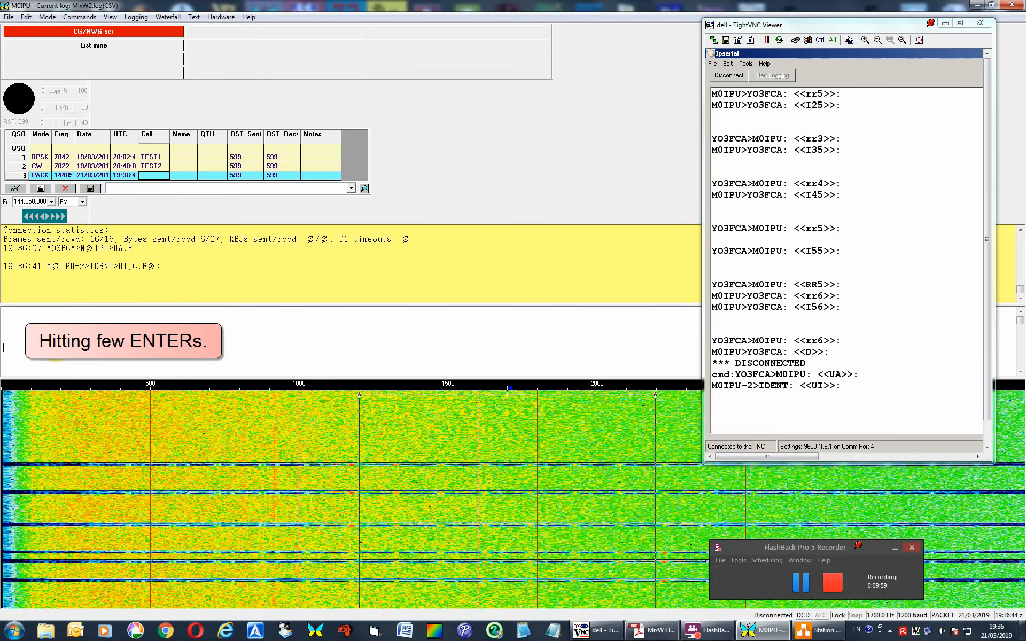
key("Return")
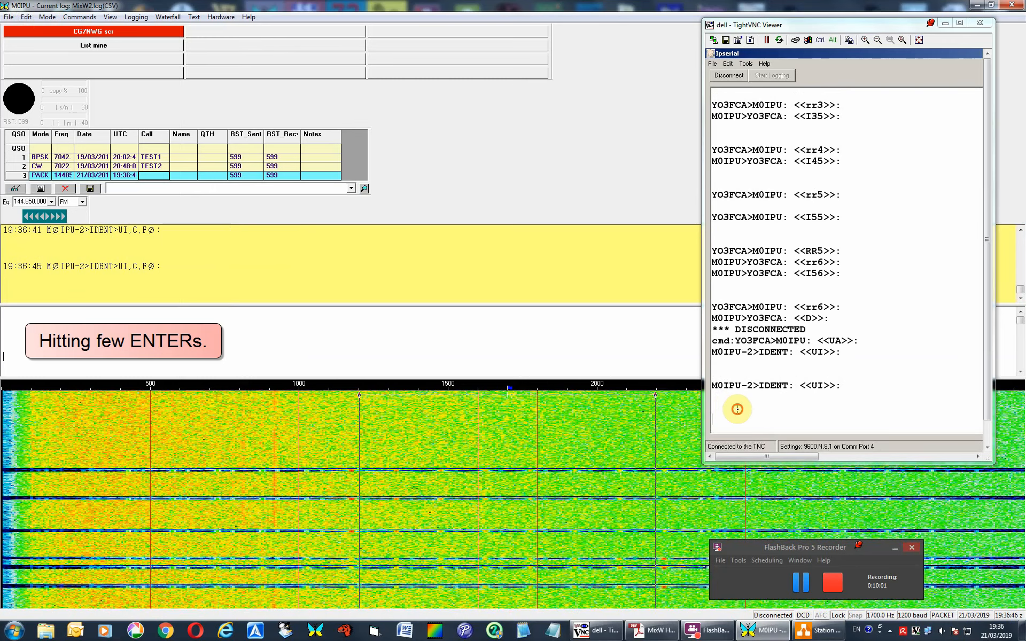
- Enter converse mode with k at the remote terminal's cmd: prompt and send empty unconnected frames to MixW
key("Return")
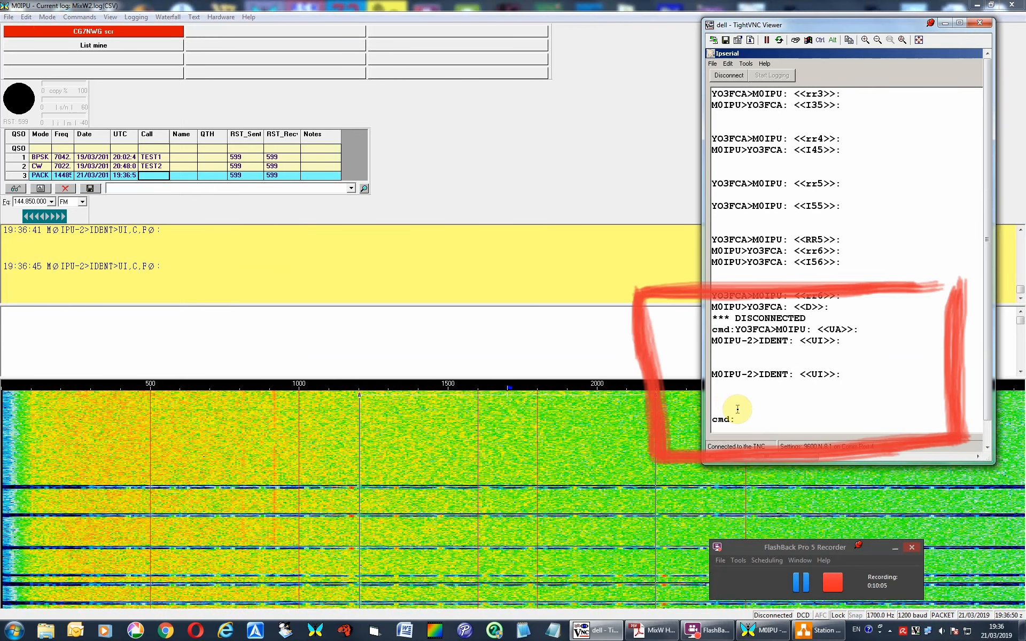
key("Return")
type("k")
key("Return")
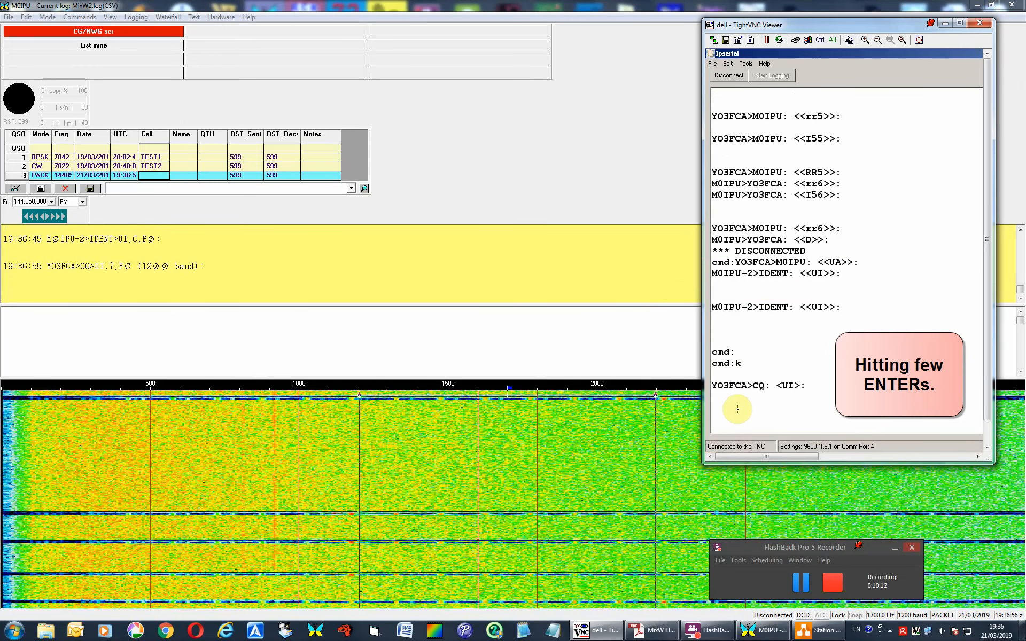
key("Return")
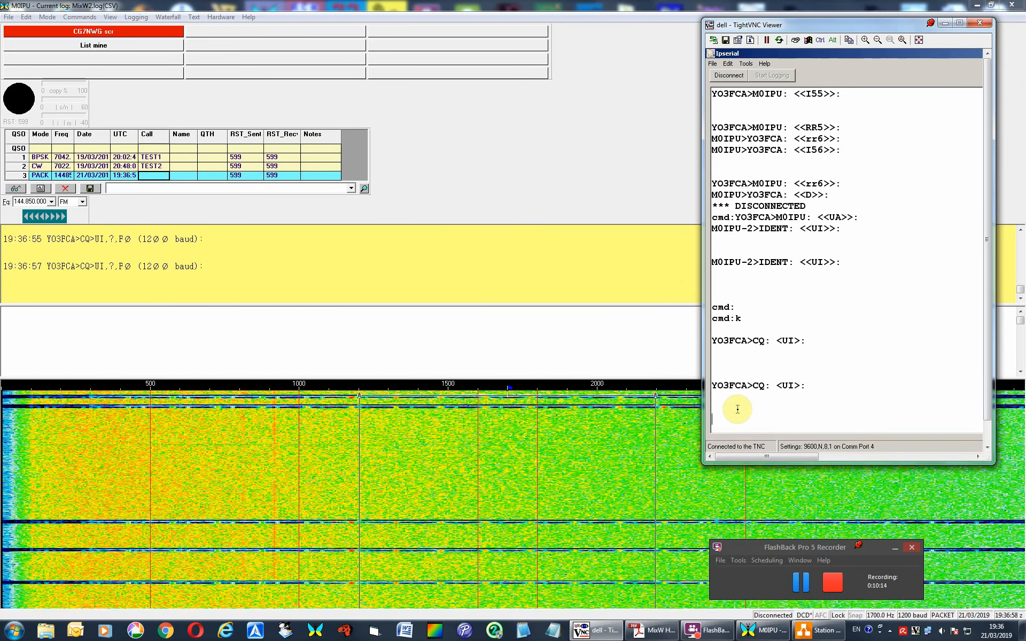